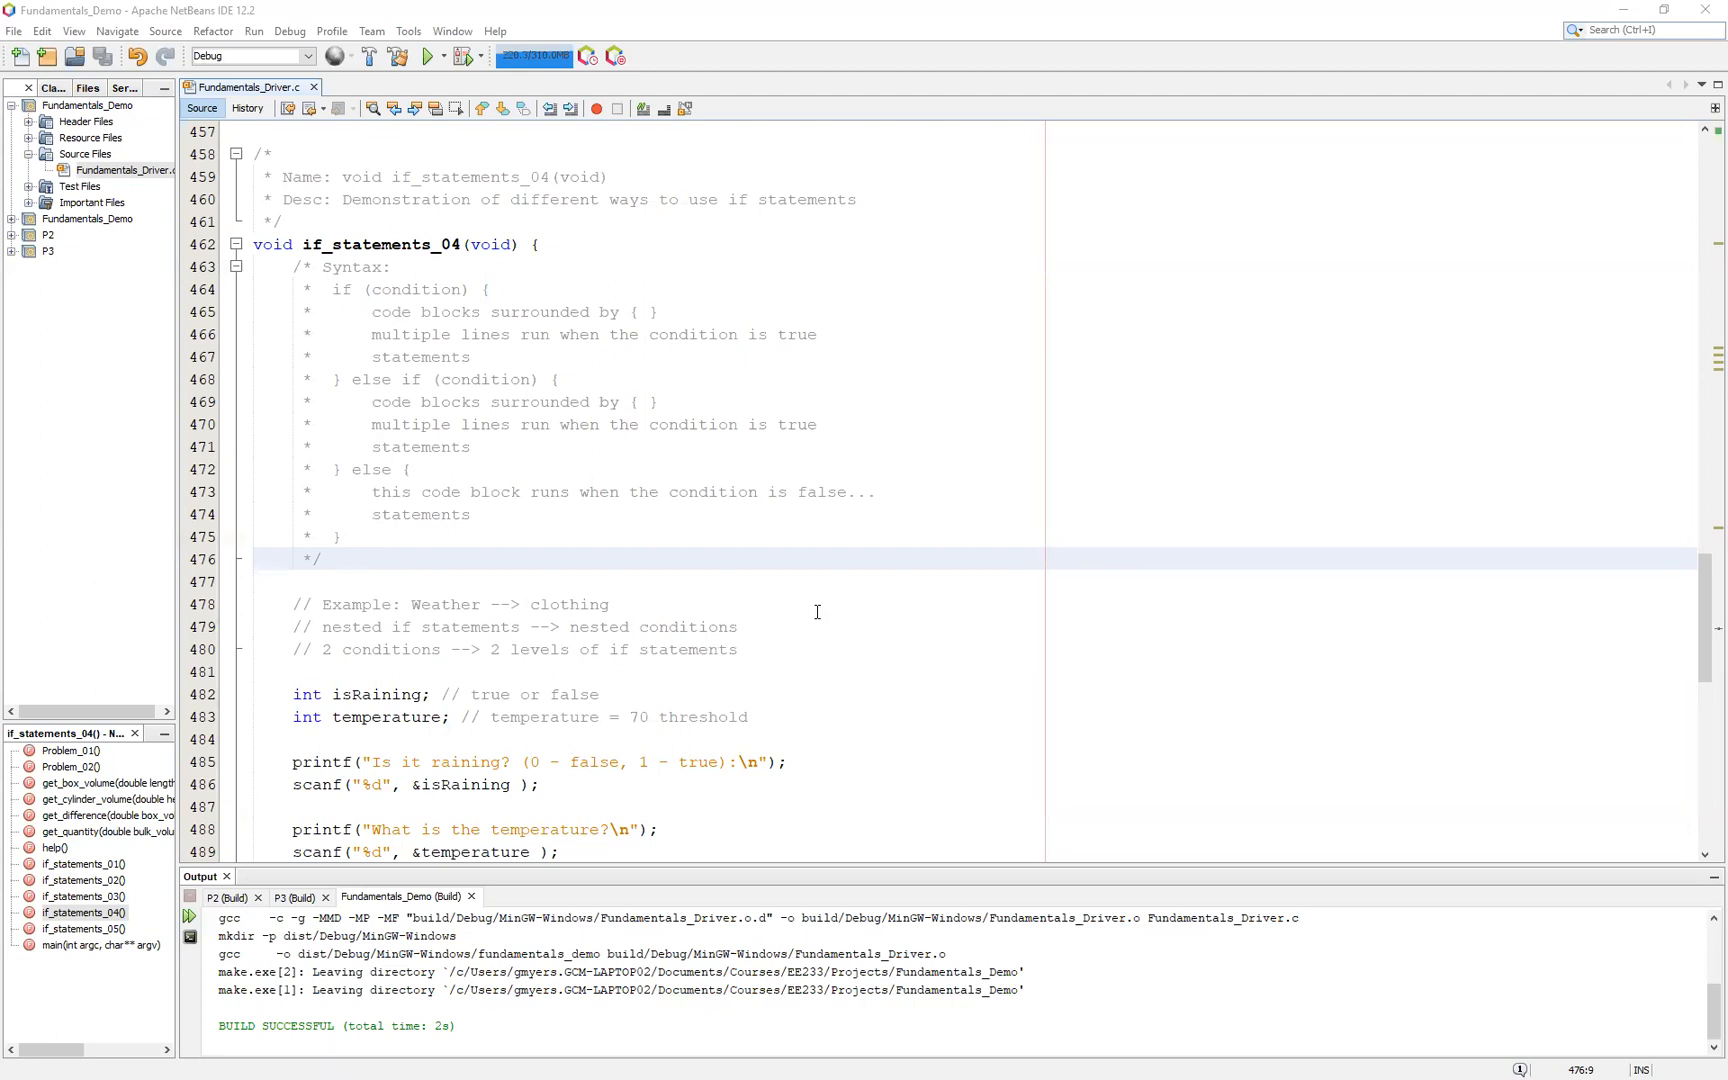
Step: Examine the if_statements_04 function, from its syntax comment through the input prompts and the nested isRaining and temperature conditions
scroll(817, 612, "down", 5)
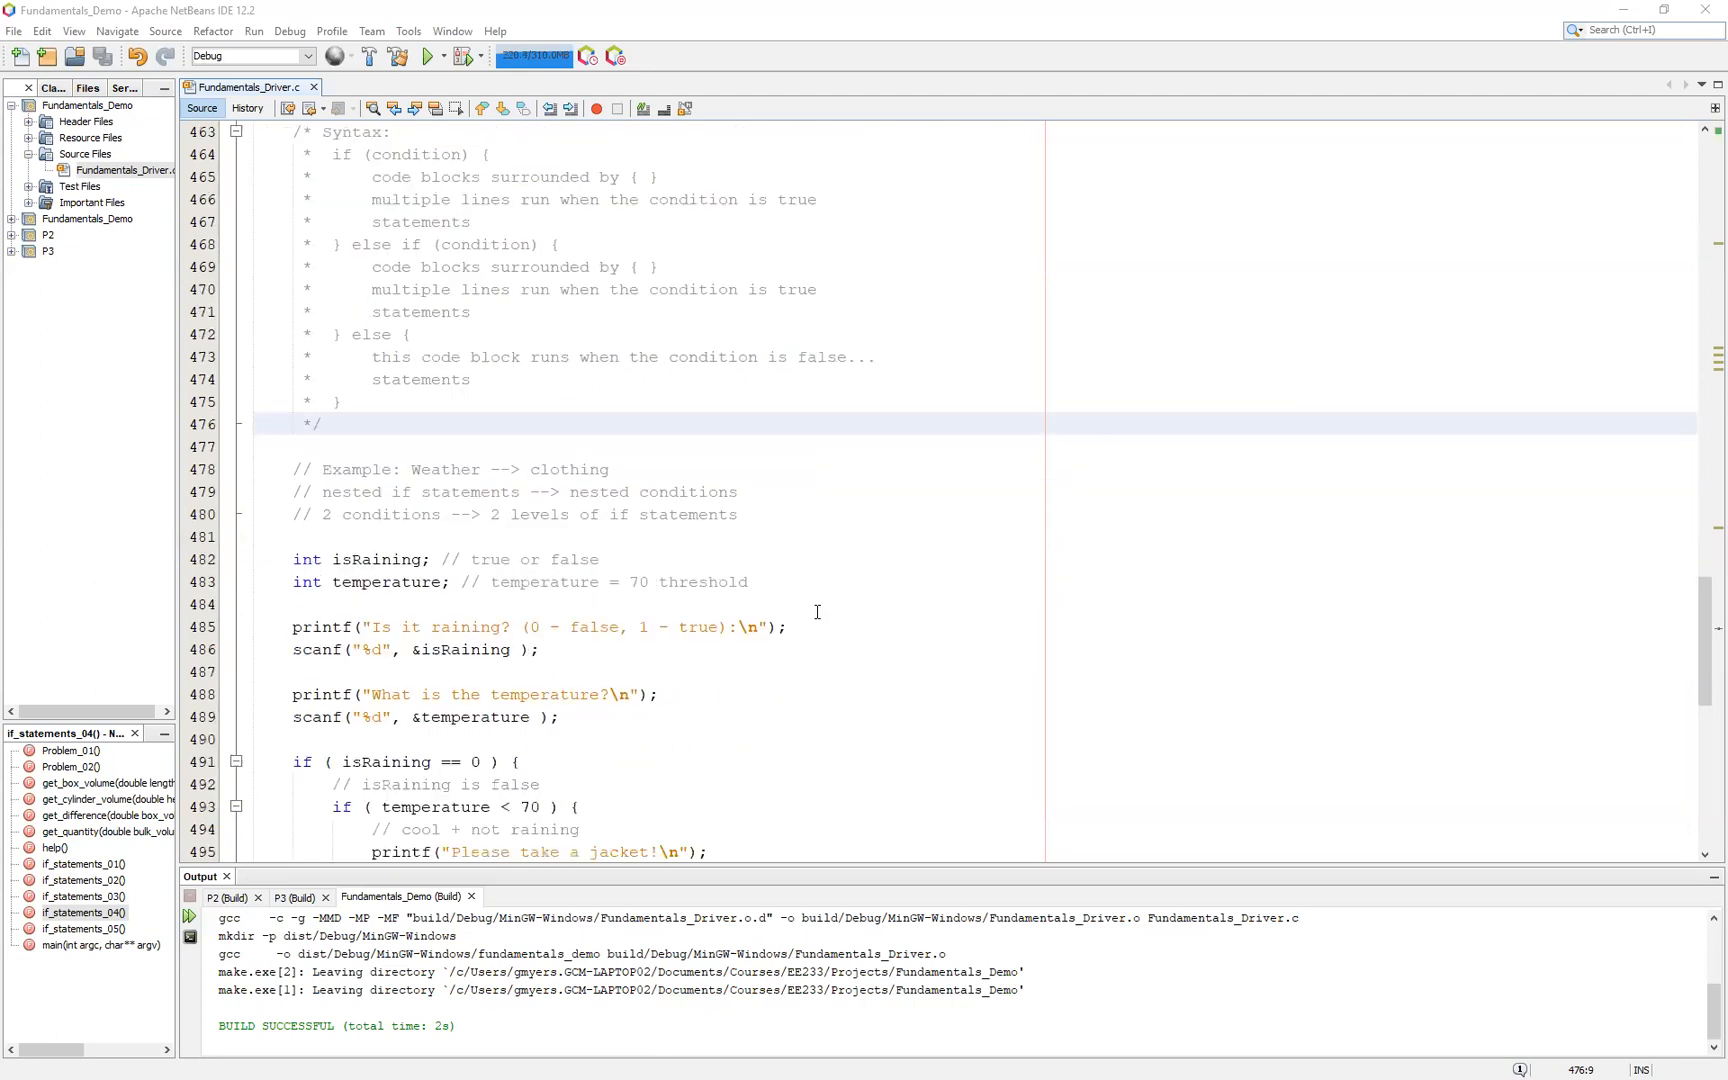
scroll(817, 612, "down", 1)
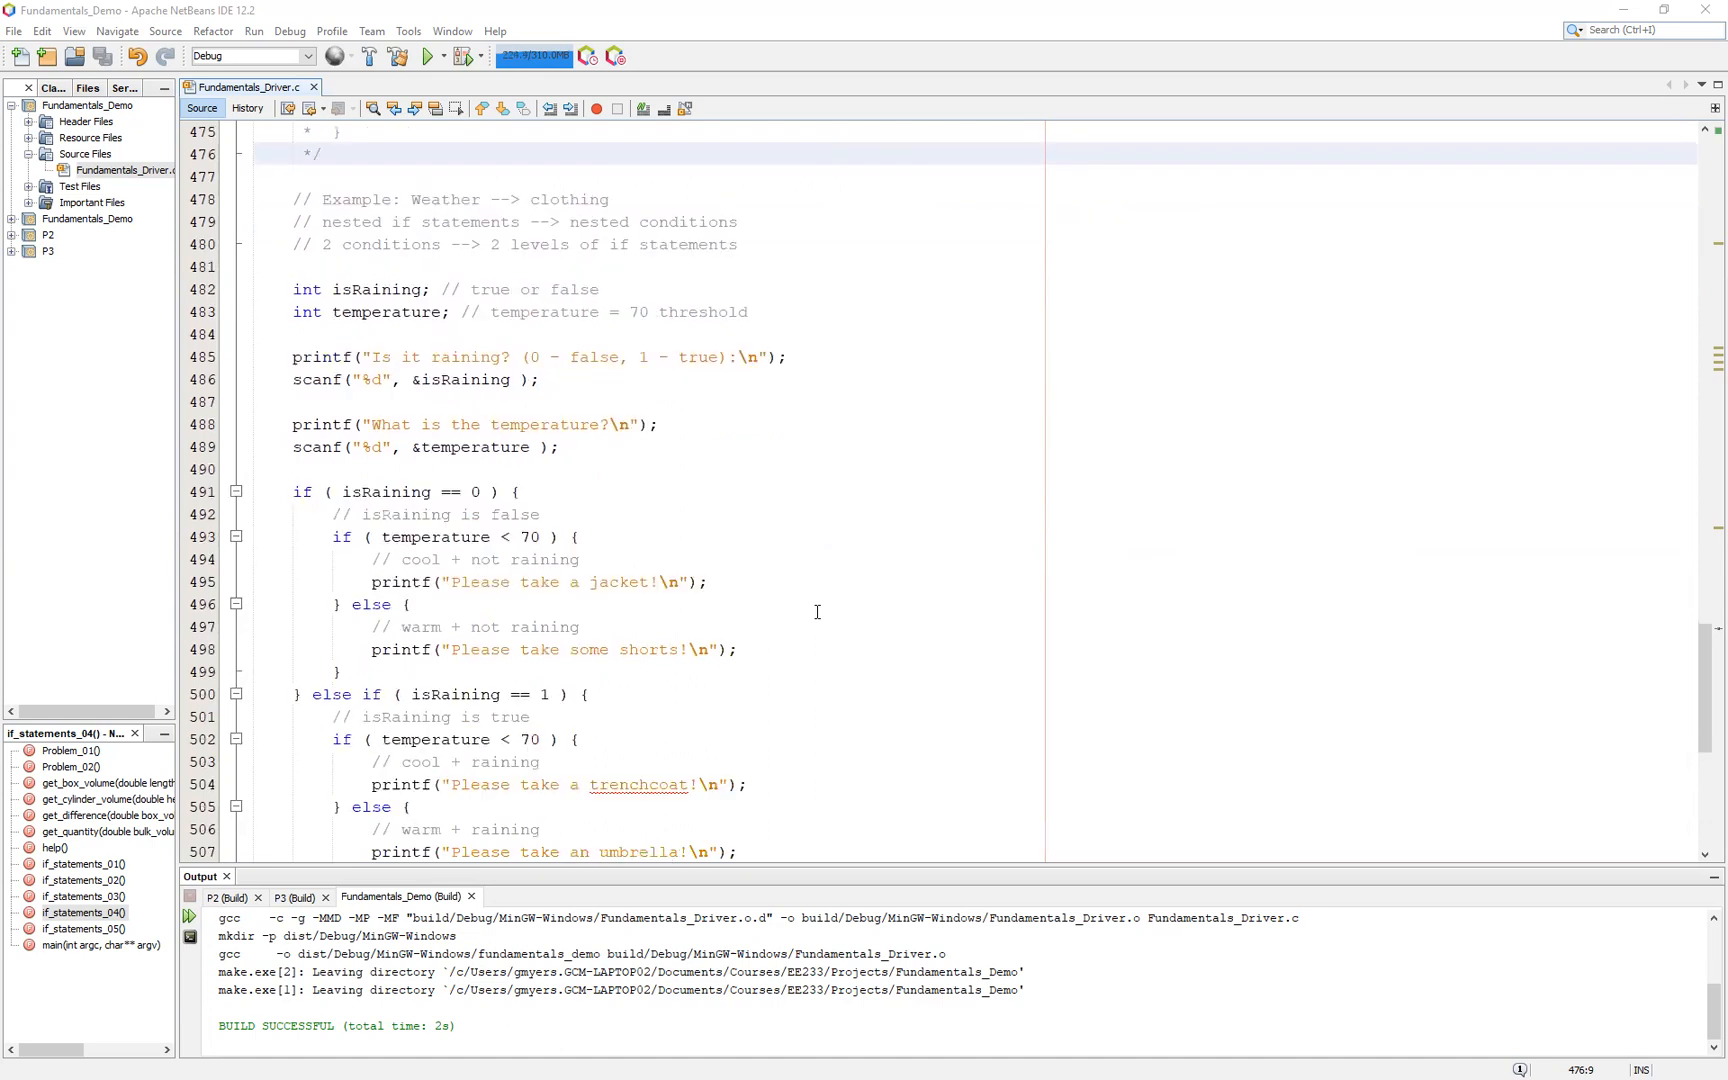
scroll(817, 612, "down", 2)
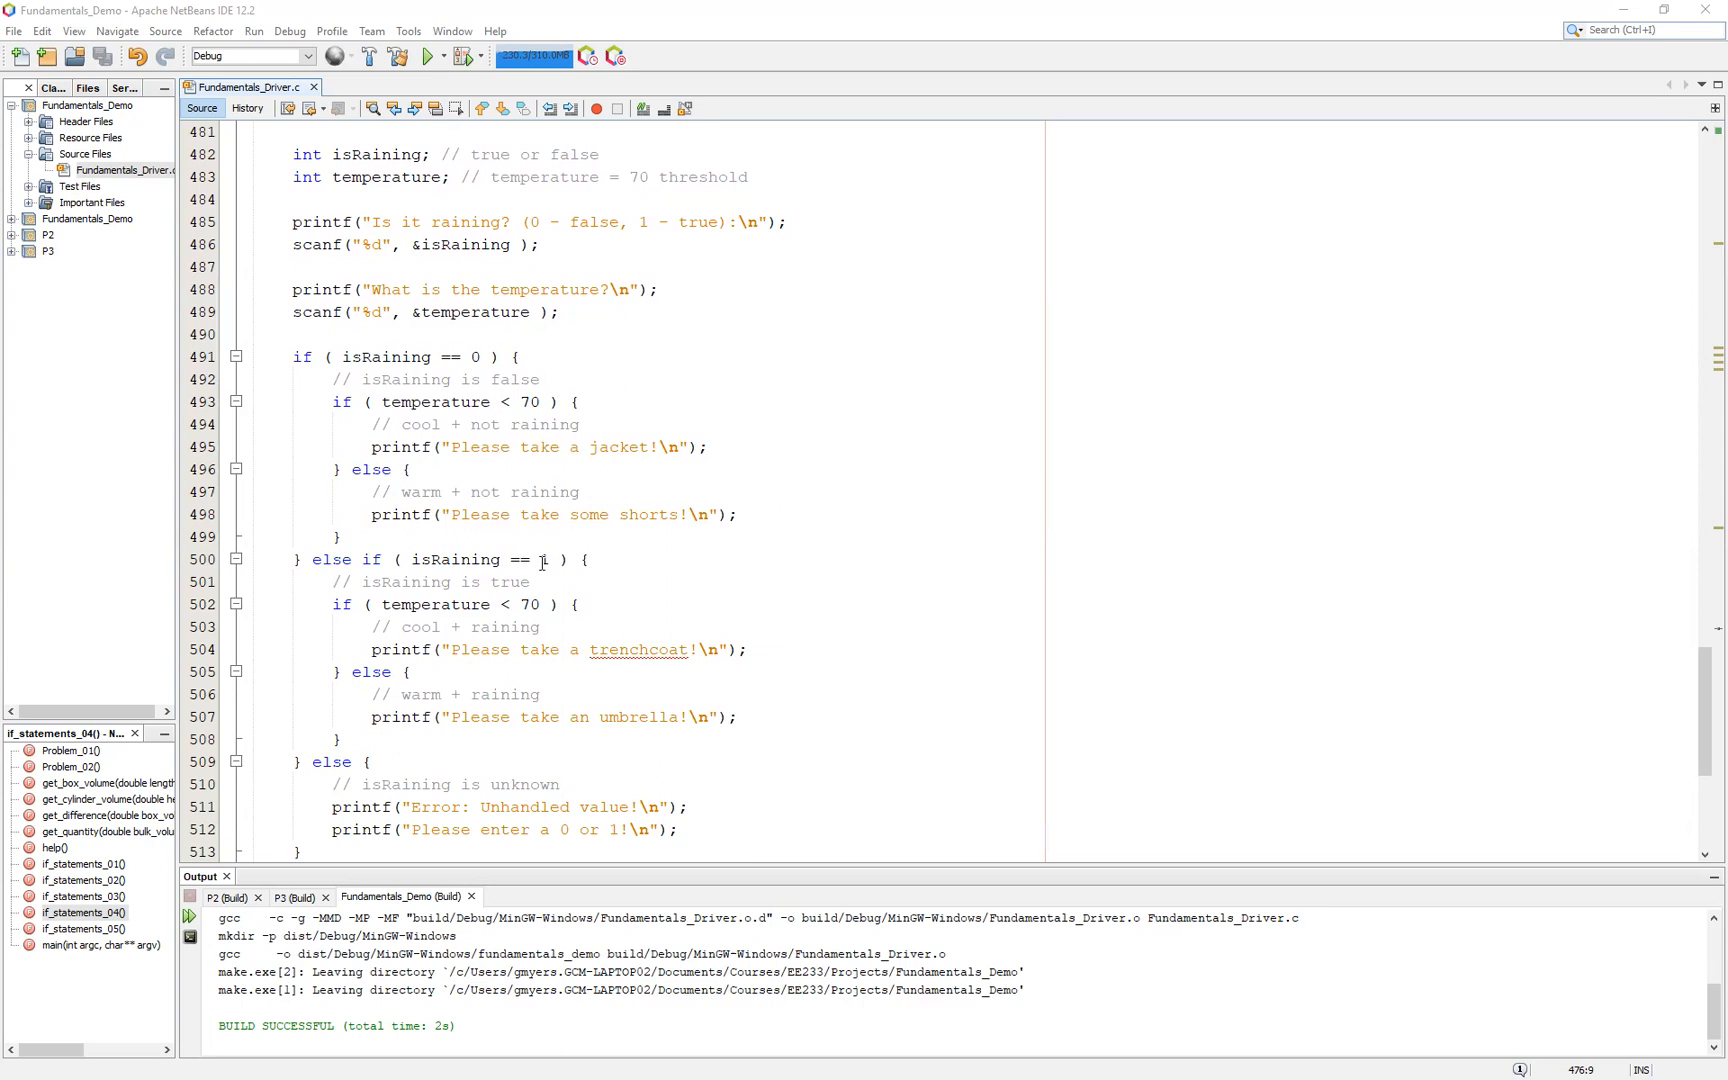
scroll(545, 567, "down", 1)
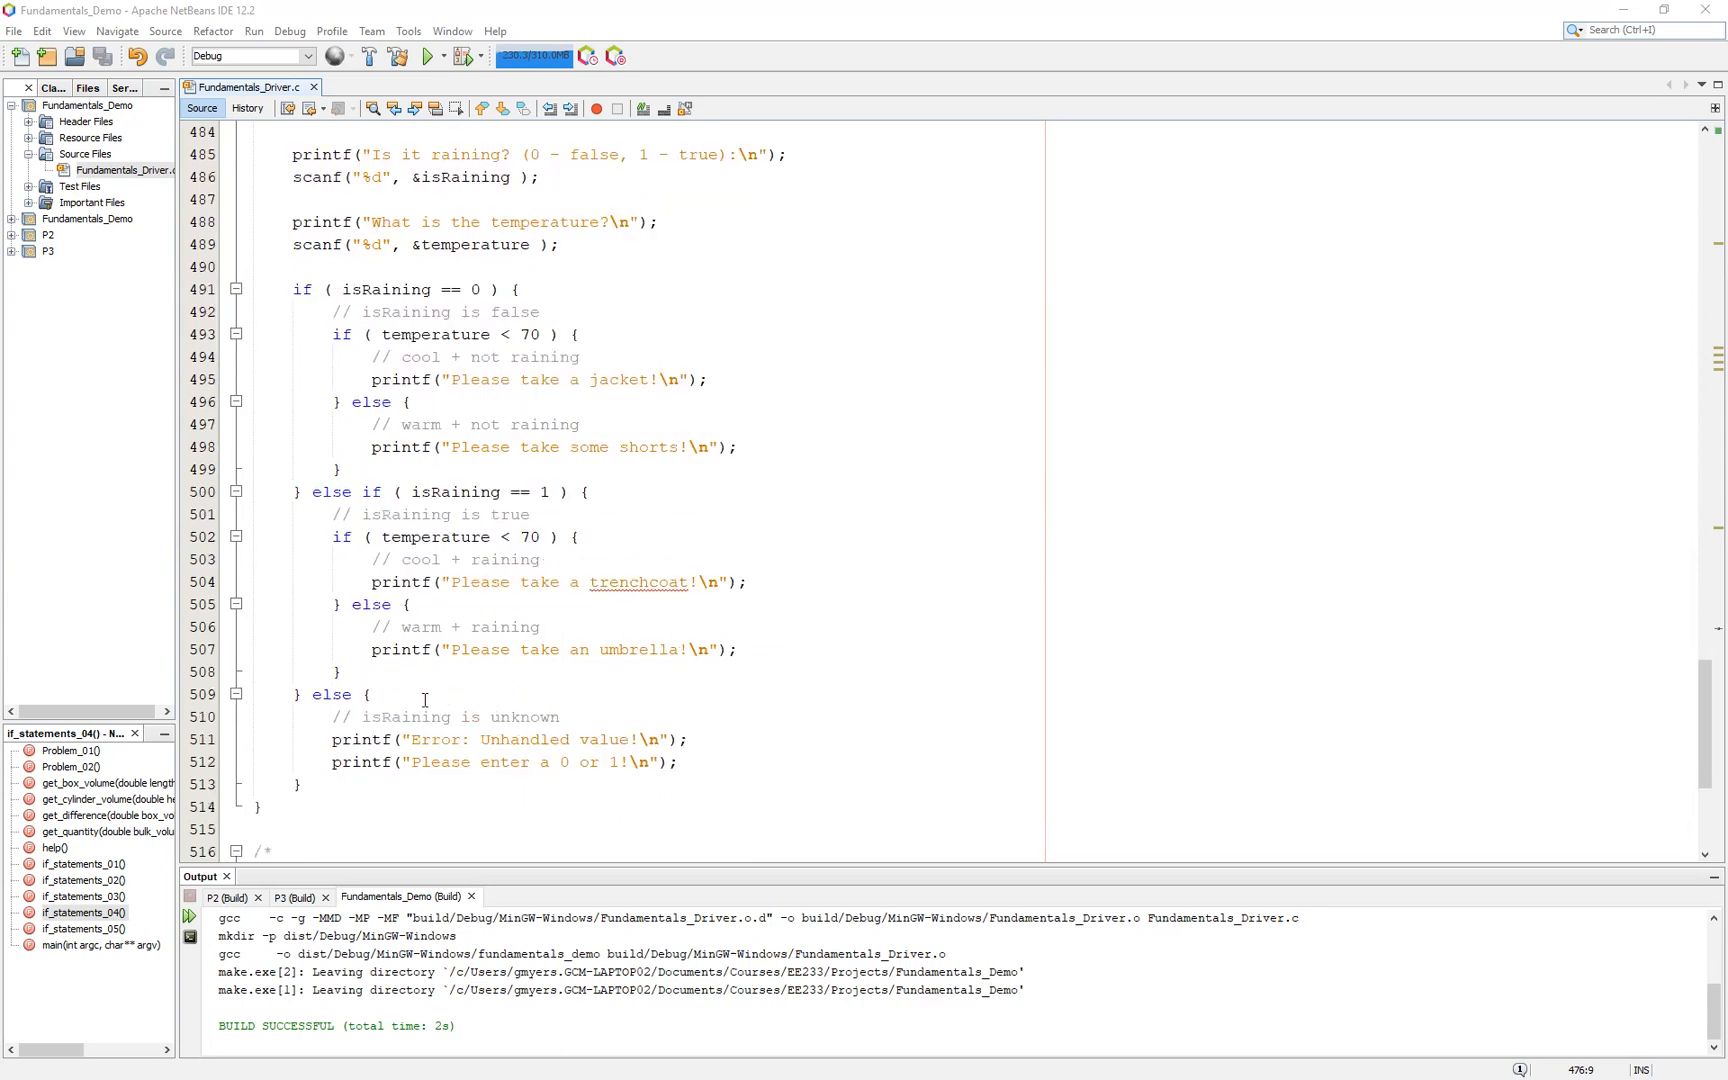
left_click(342, 716)
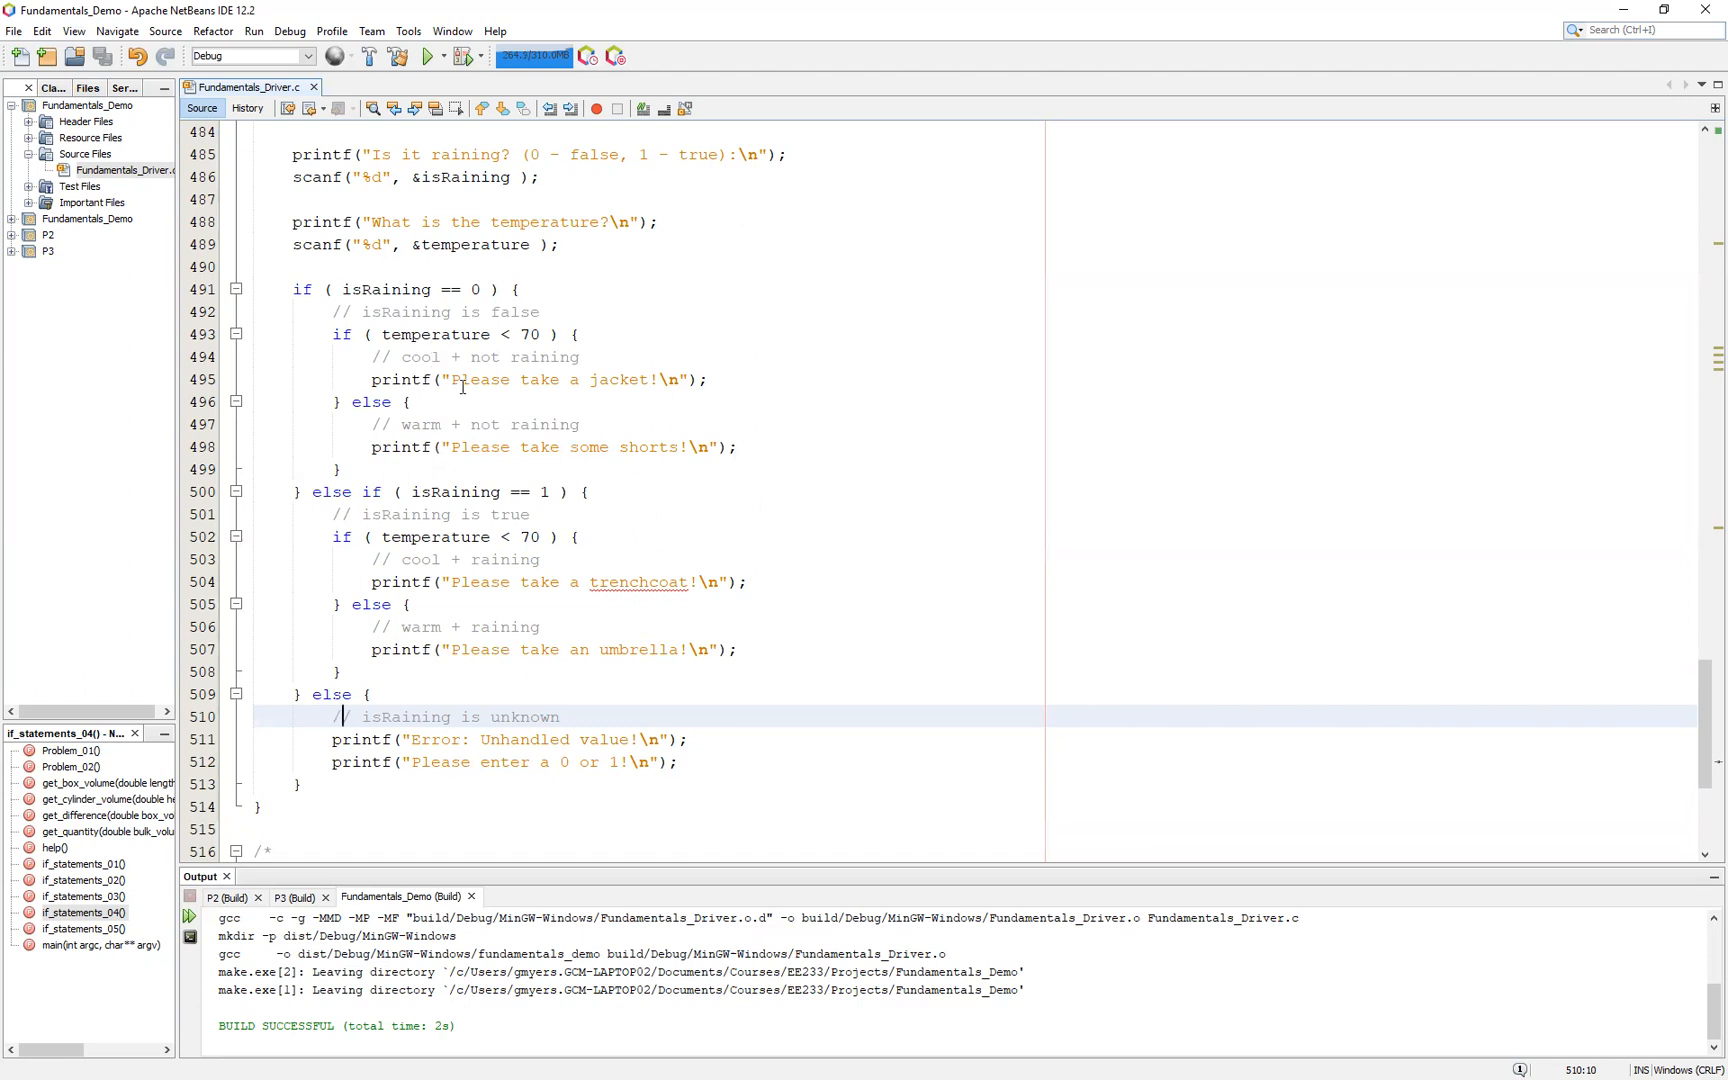
left_click(452, 336)
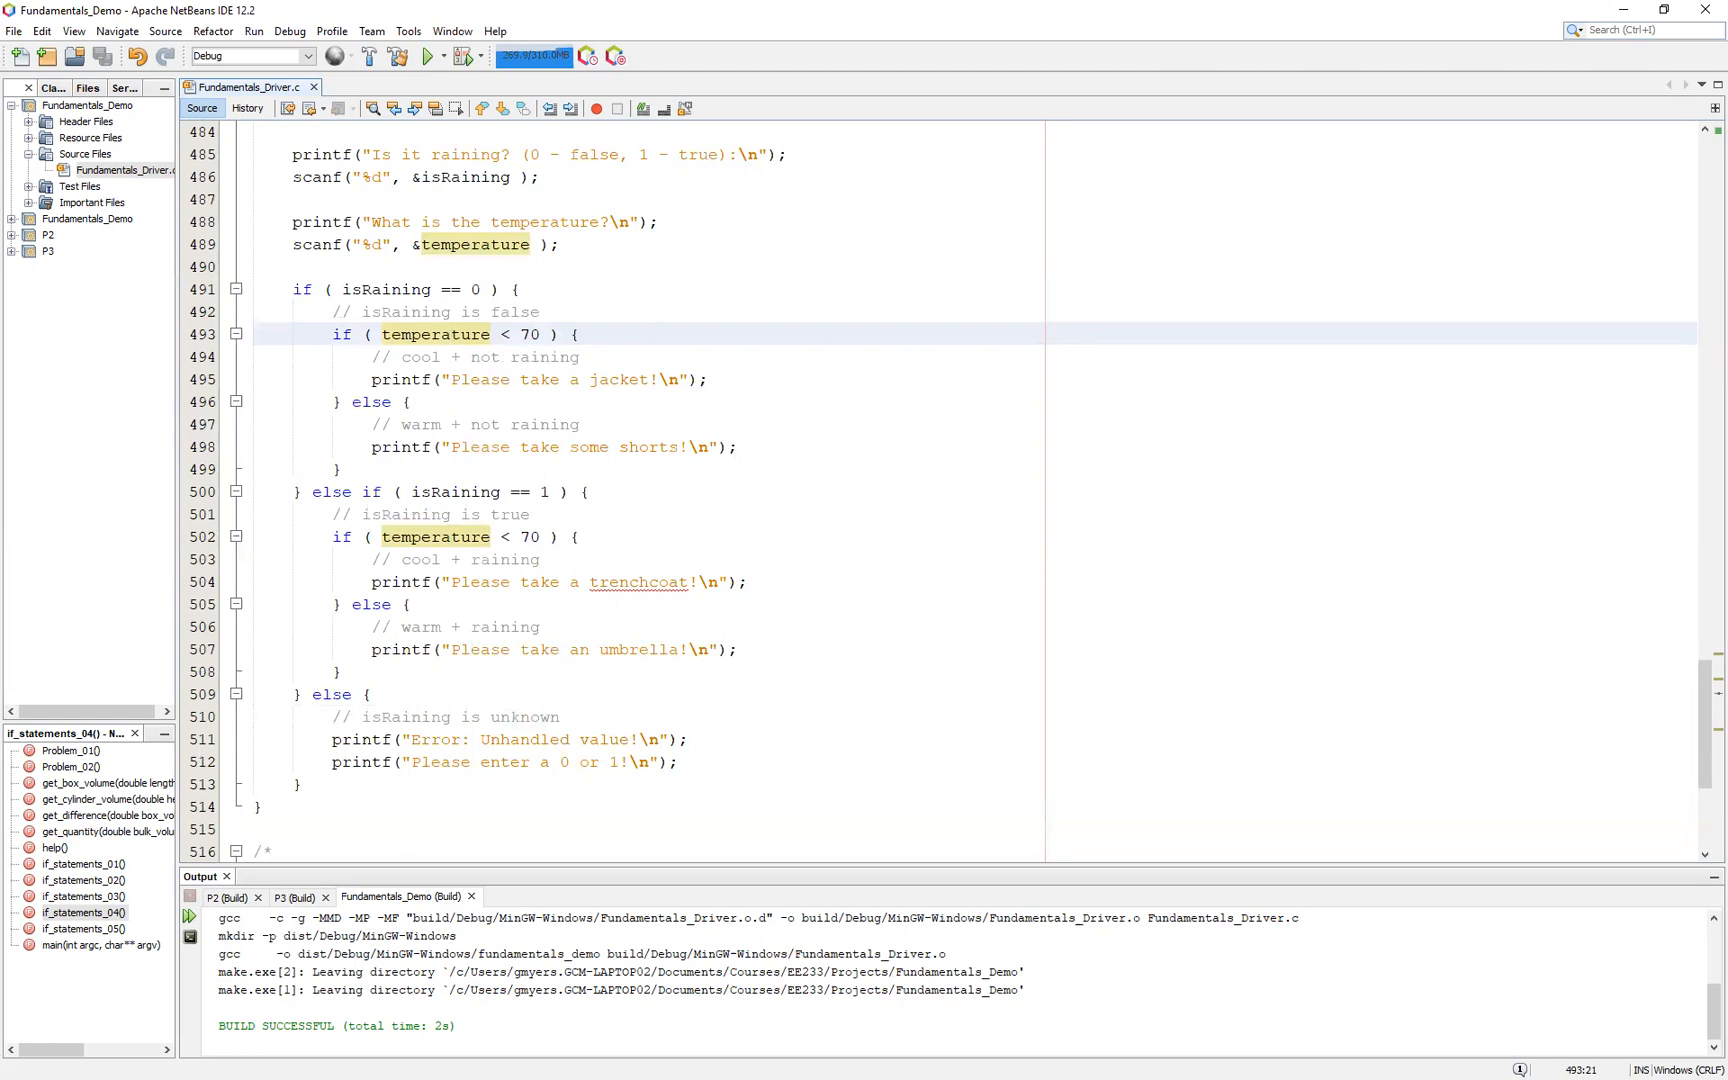
Step: Switch to the Wikipedia Flowchart article in the browser, maximize it and review the common symbols table under Building blocks
key("alt+Tab")
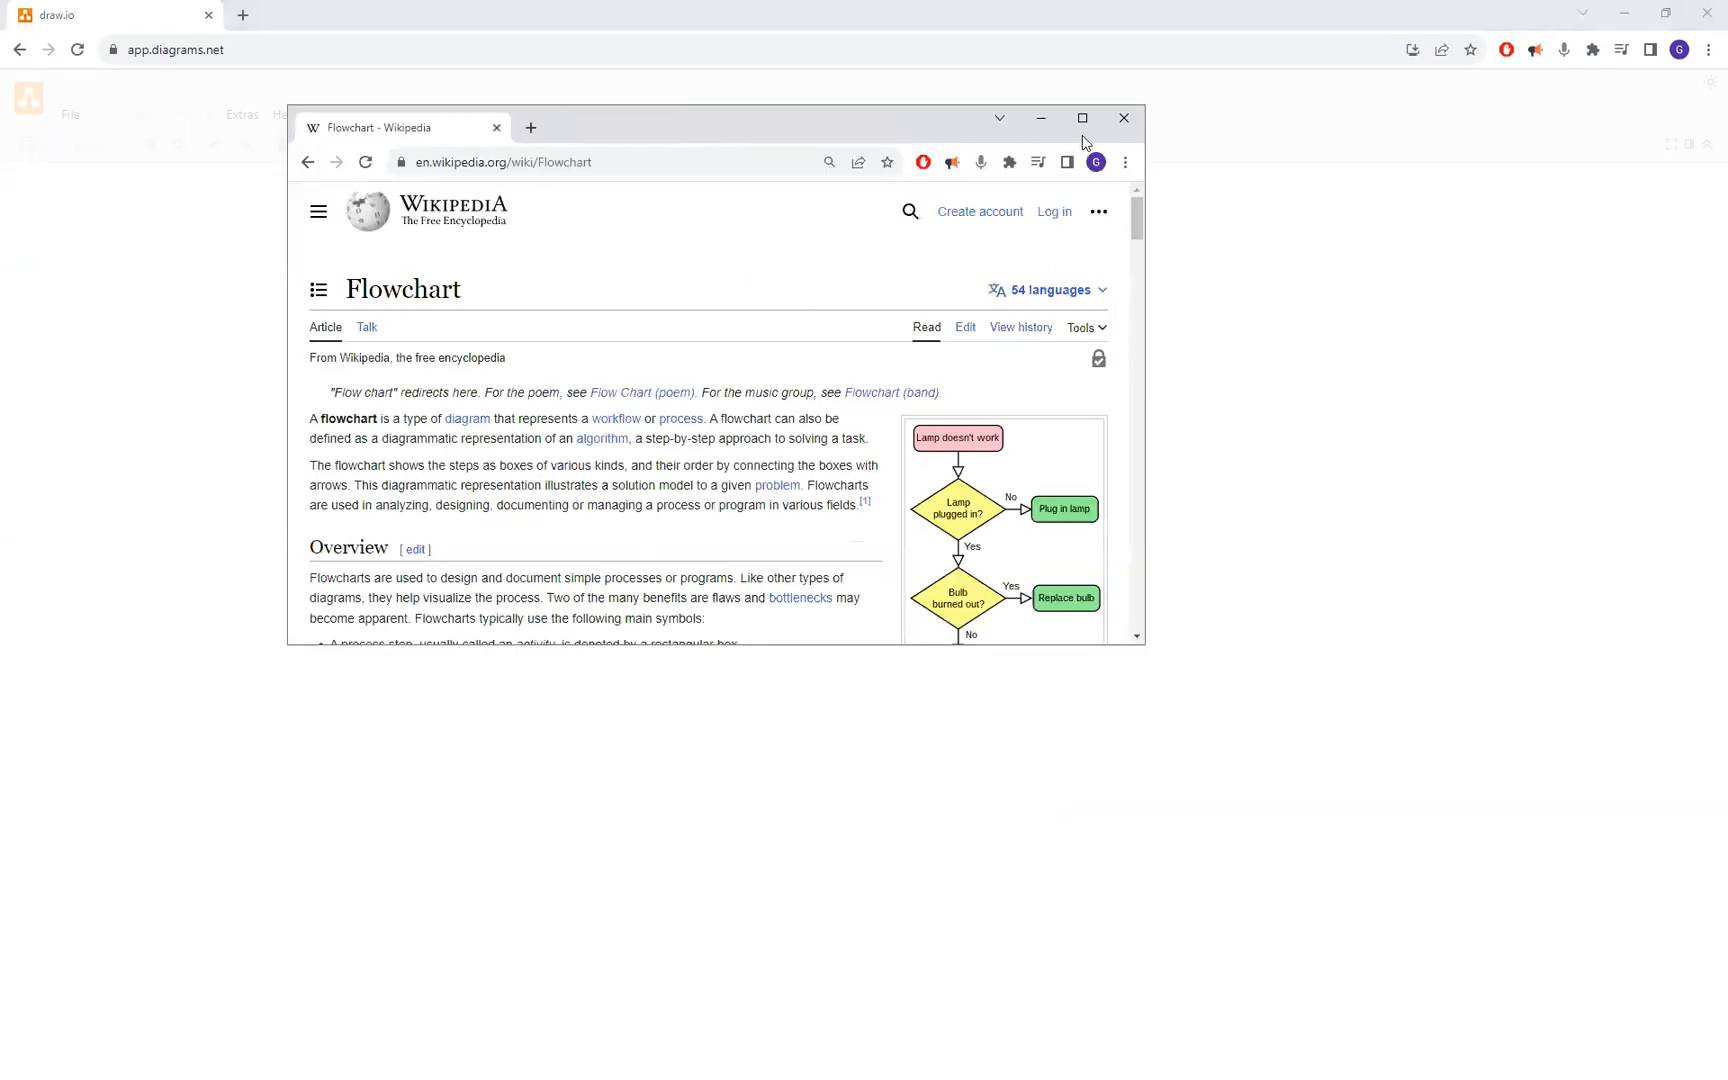
left_click(1082, 121)
scroll(965, 627, "down", 6)
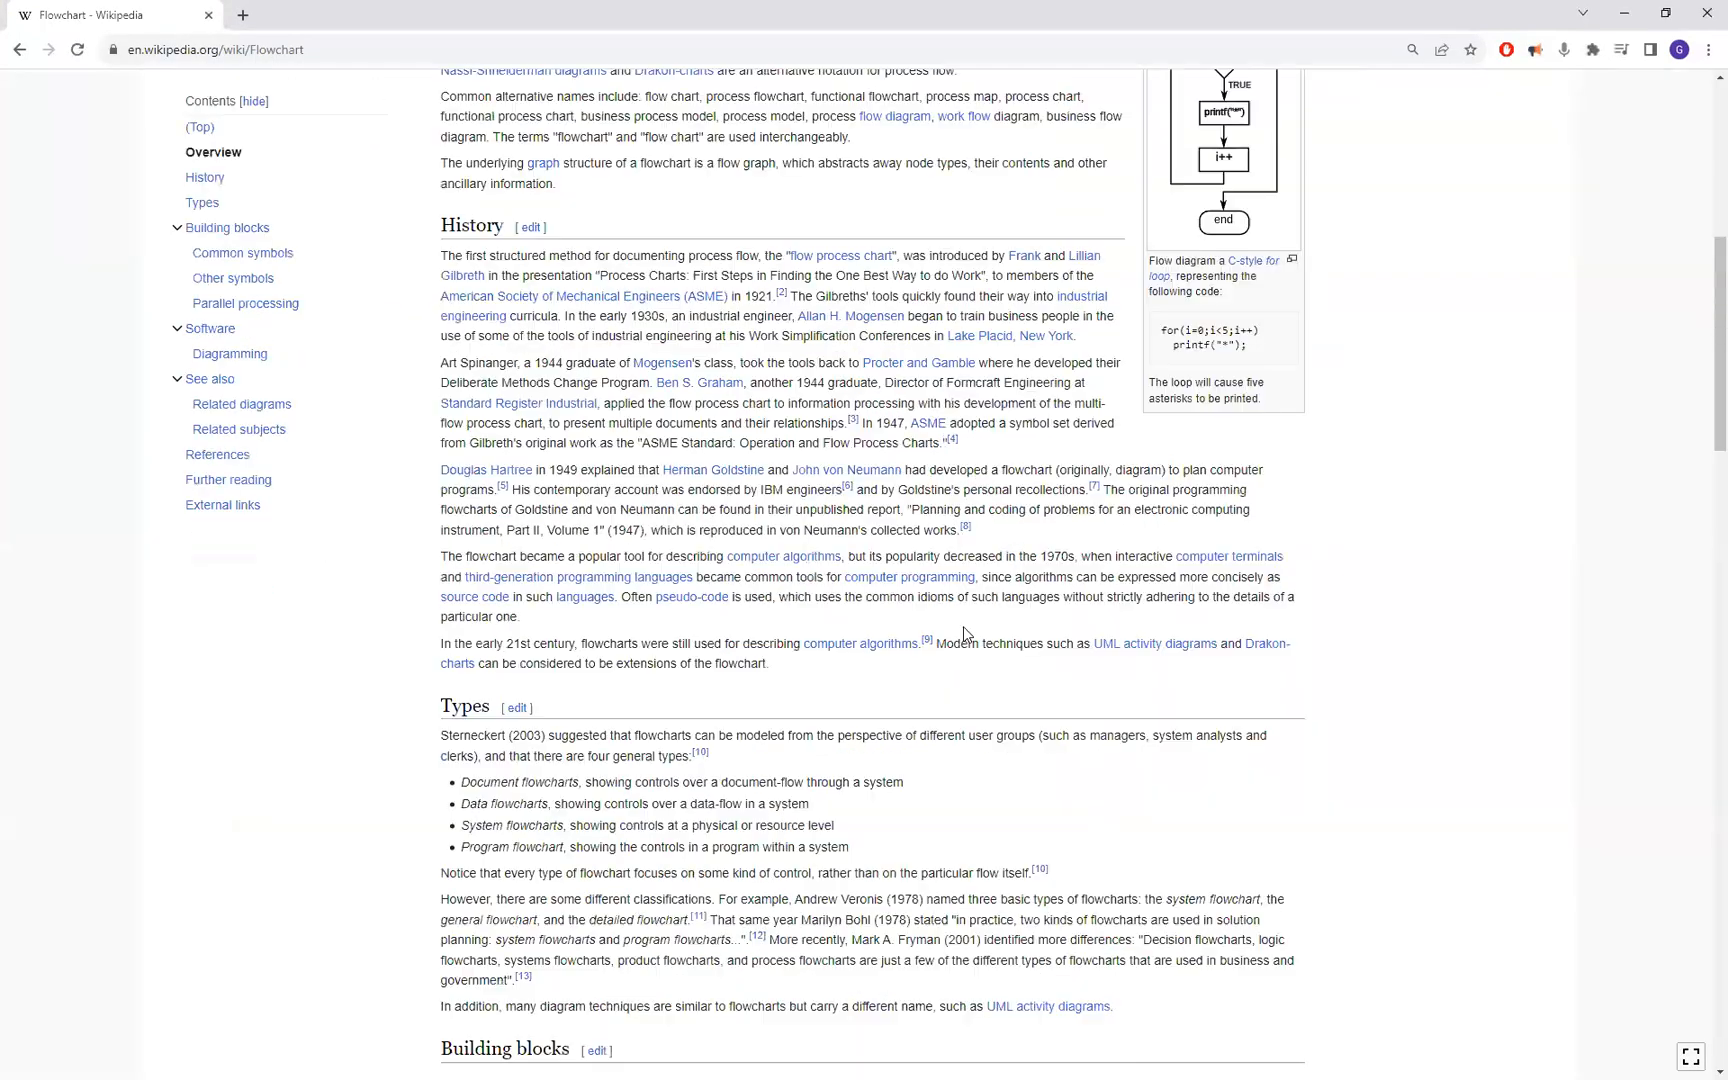
scroll(640, 455, "down", 2)
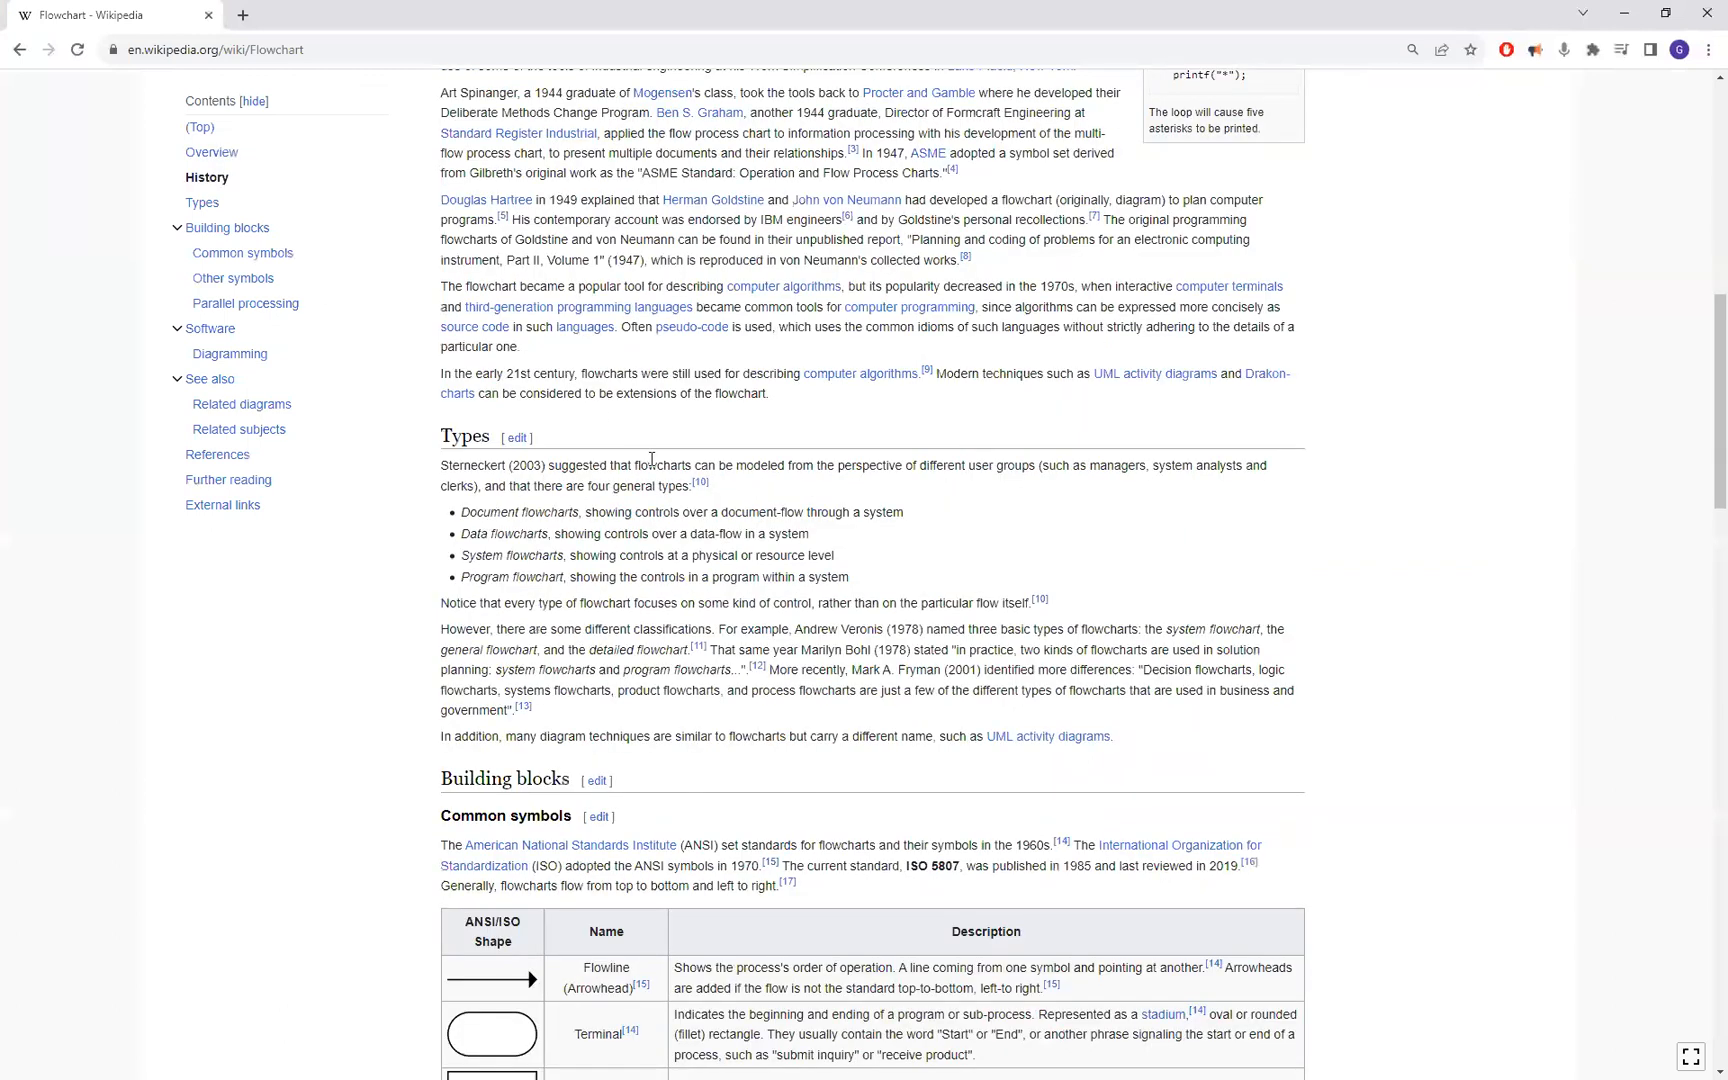
scroll(650, 467, "down", 3)
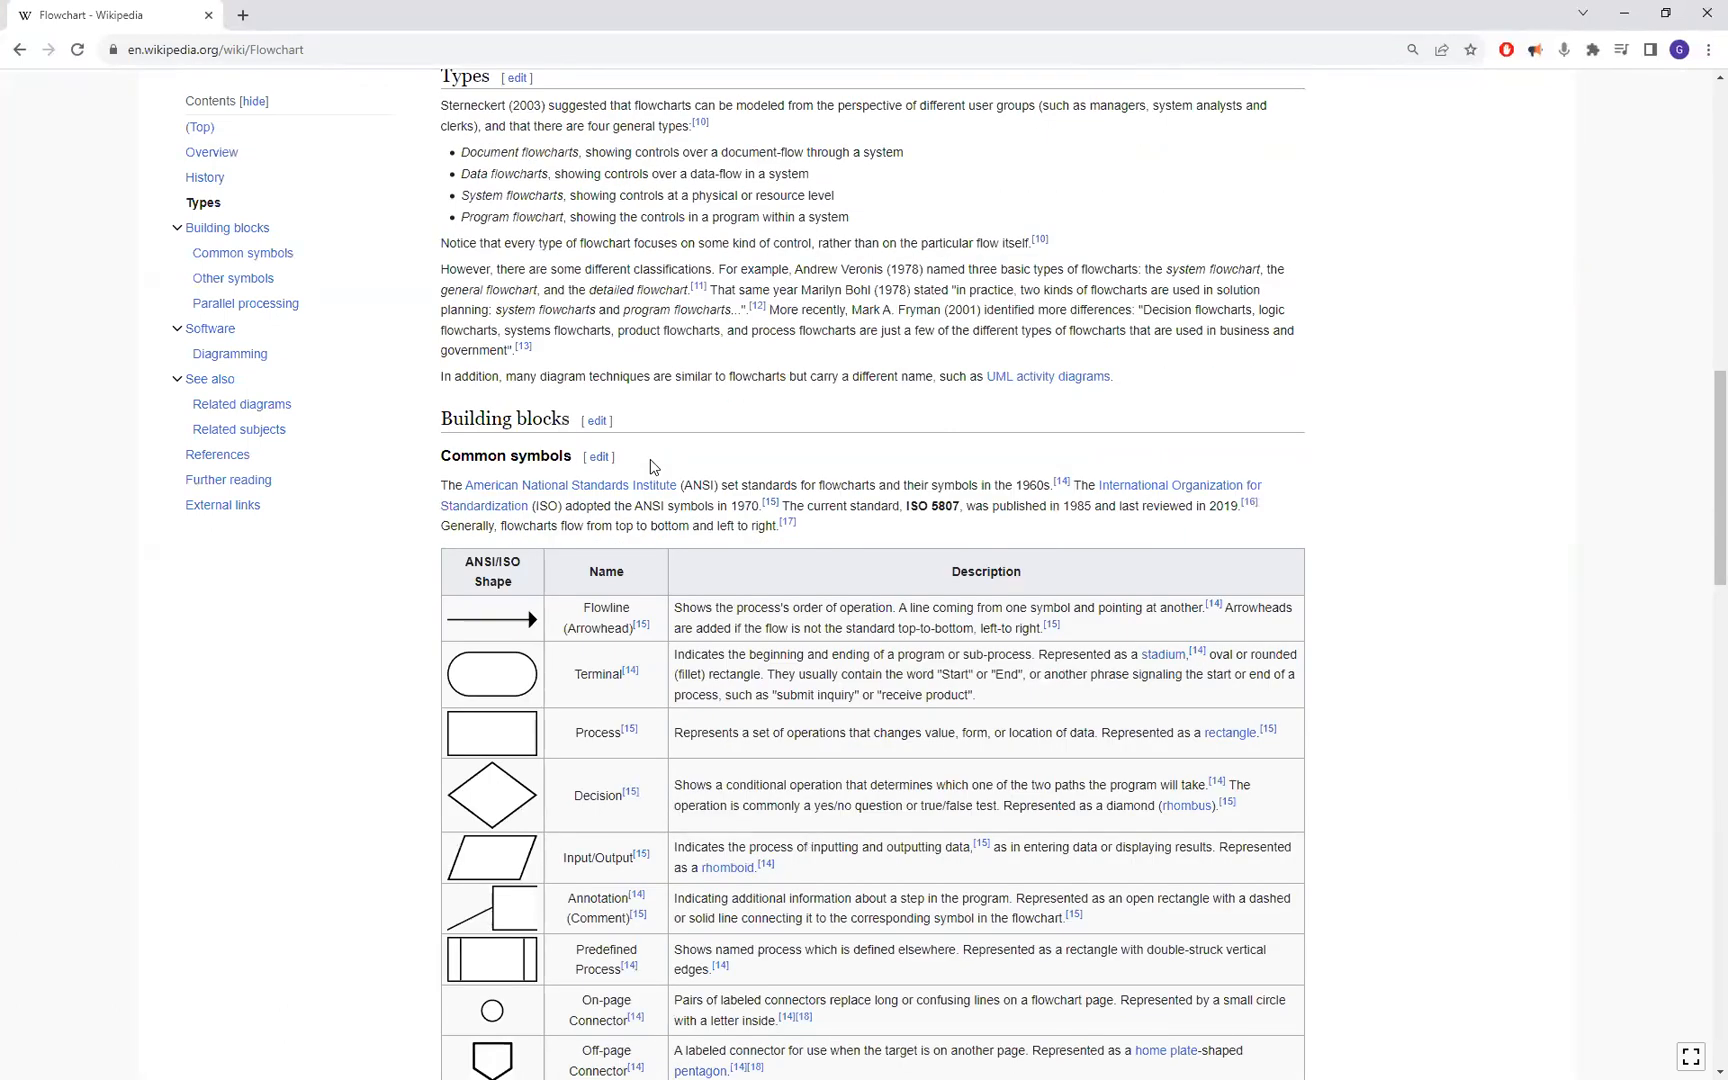
scroll(650, 467, "down", 3)
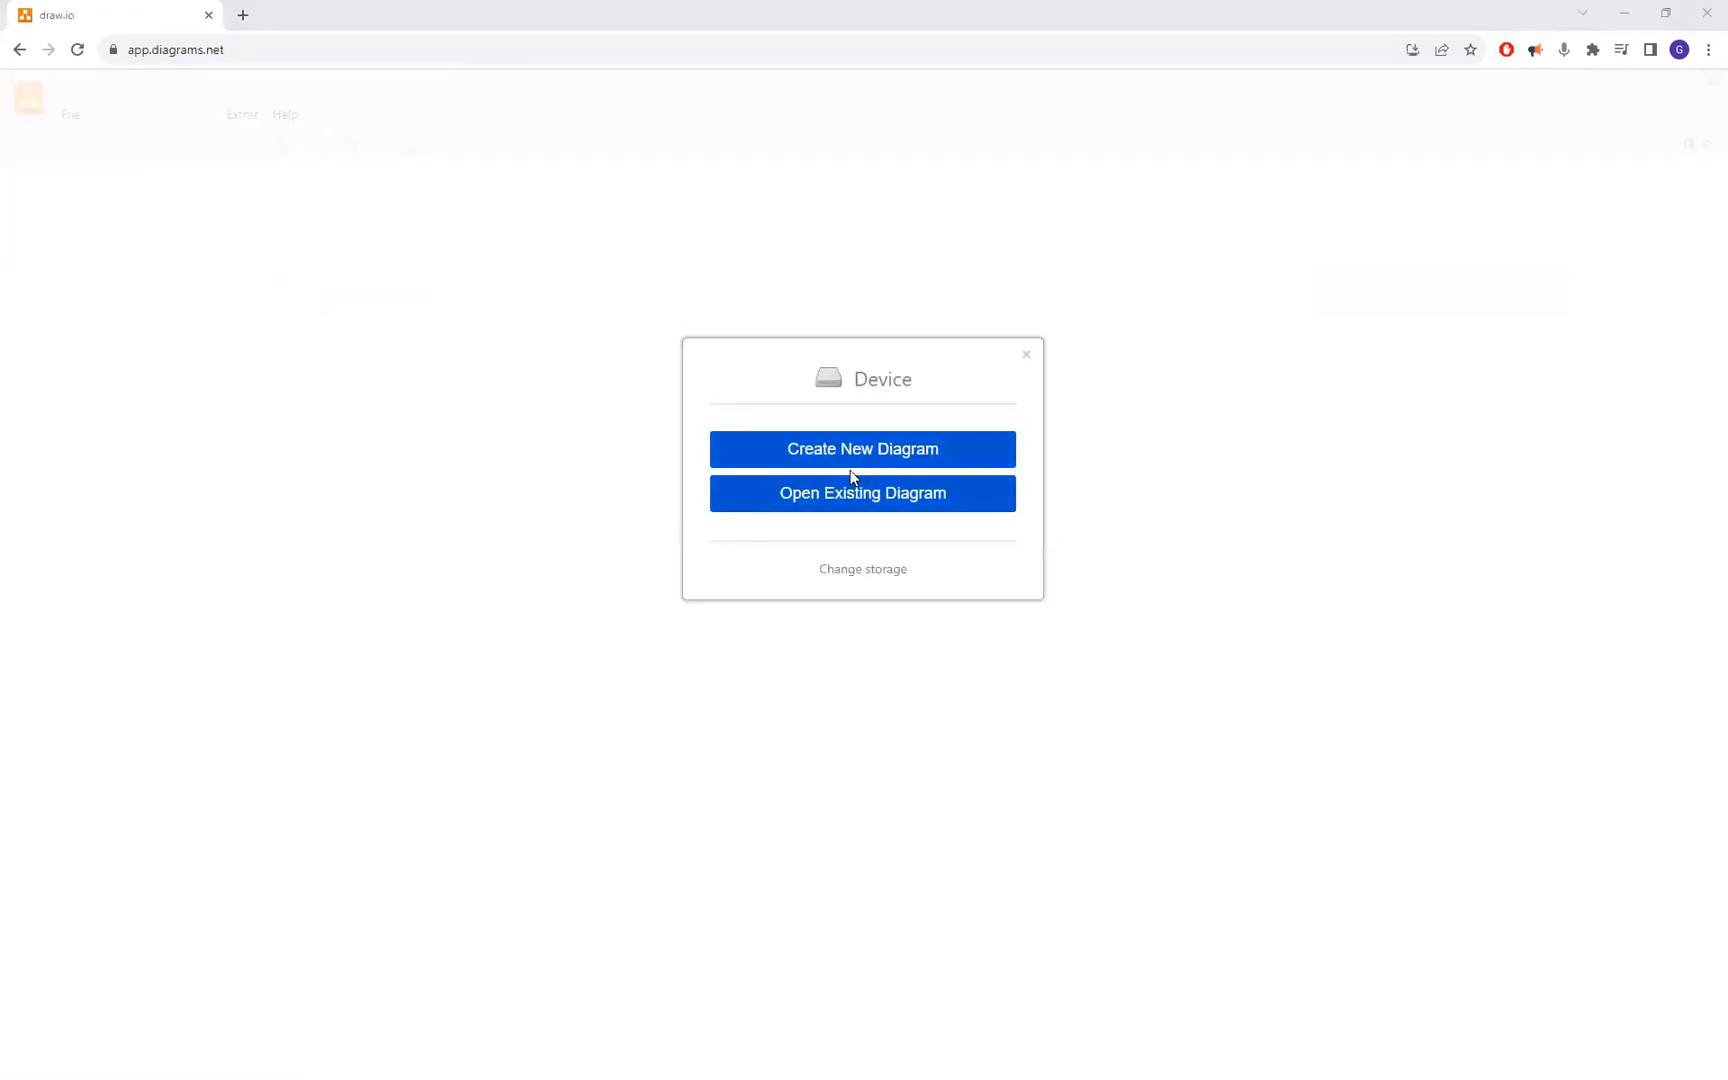
Step: Create a blank draw.io diagram and save it as if_statements_04 in the Chapter 4. Selection Structures folder
left_click(842, 456)
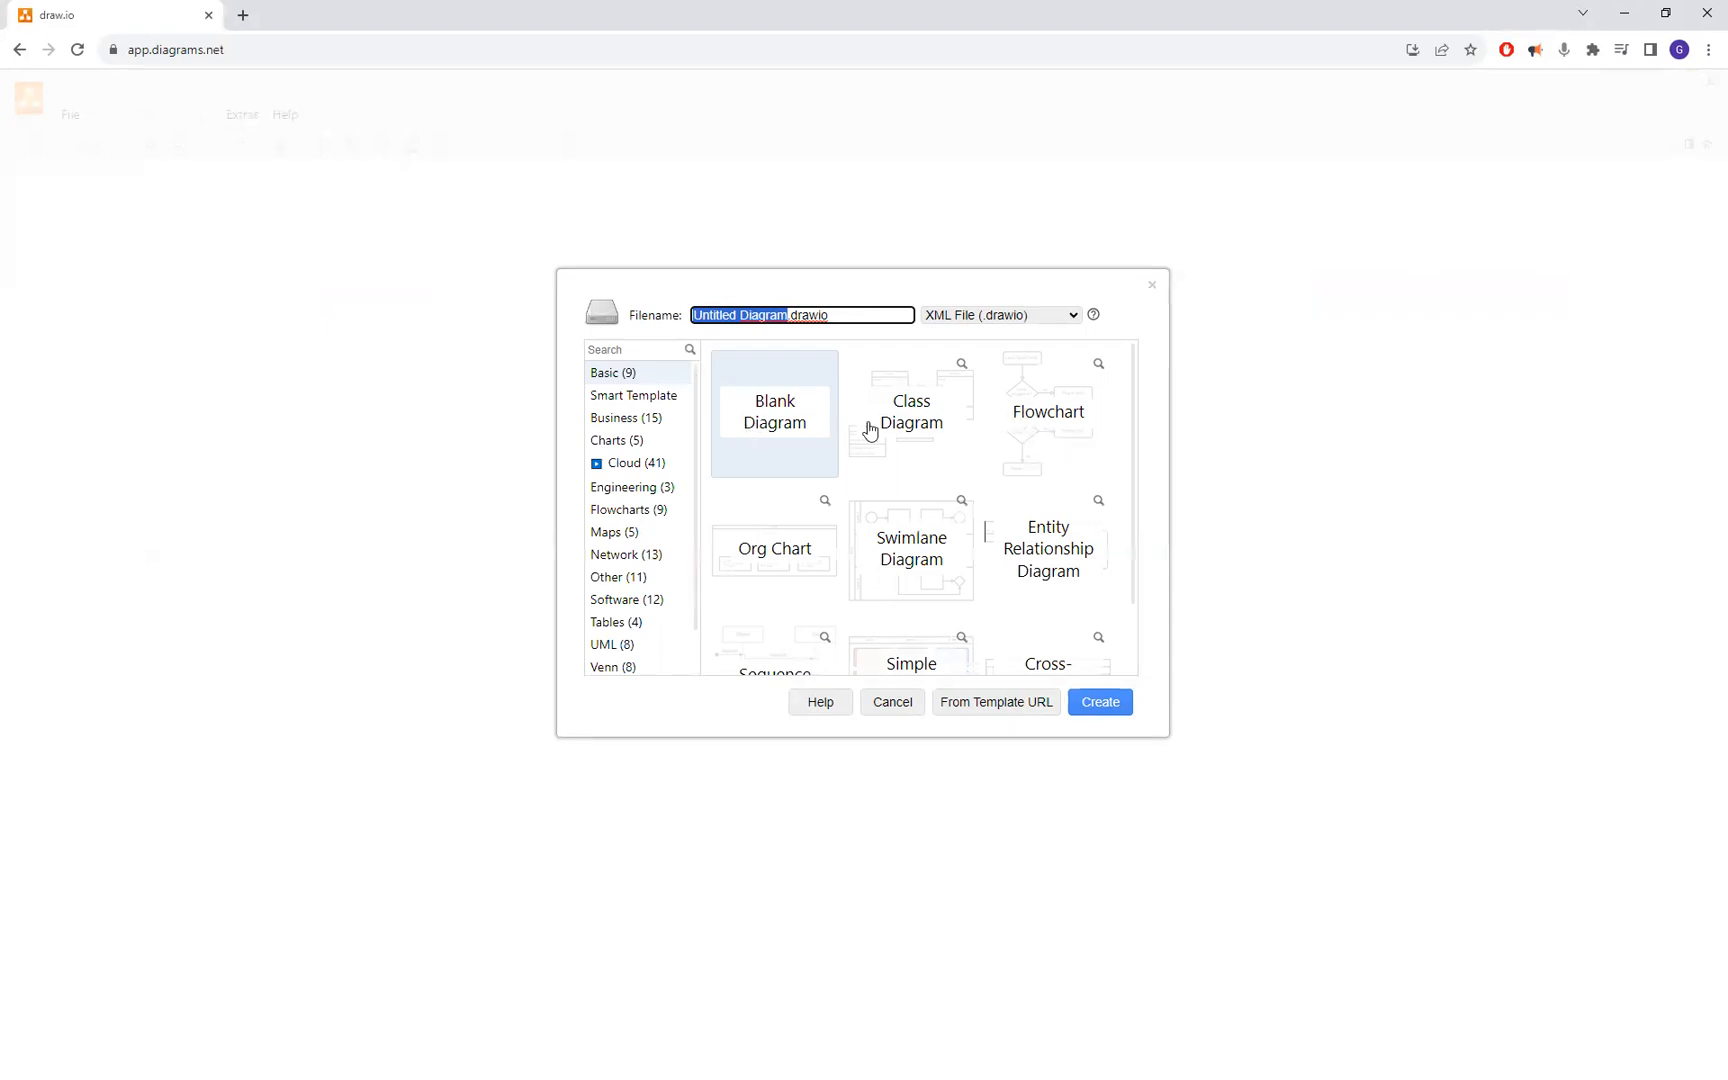
left_click(788, 437)
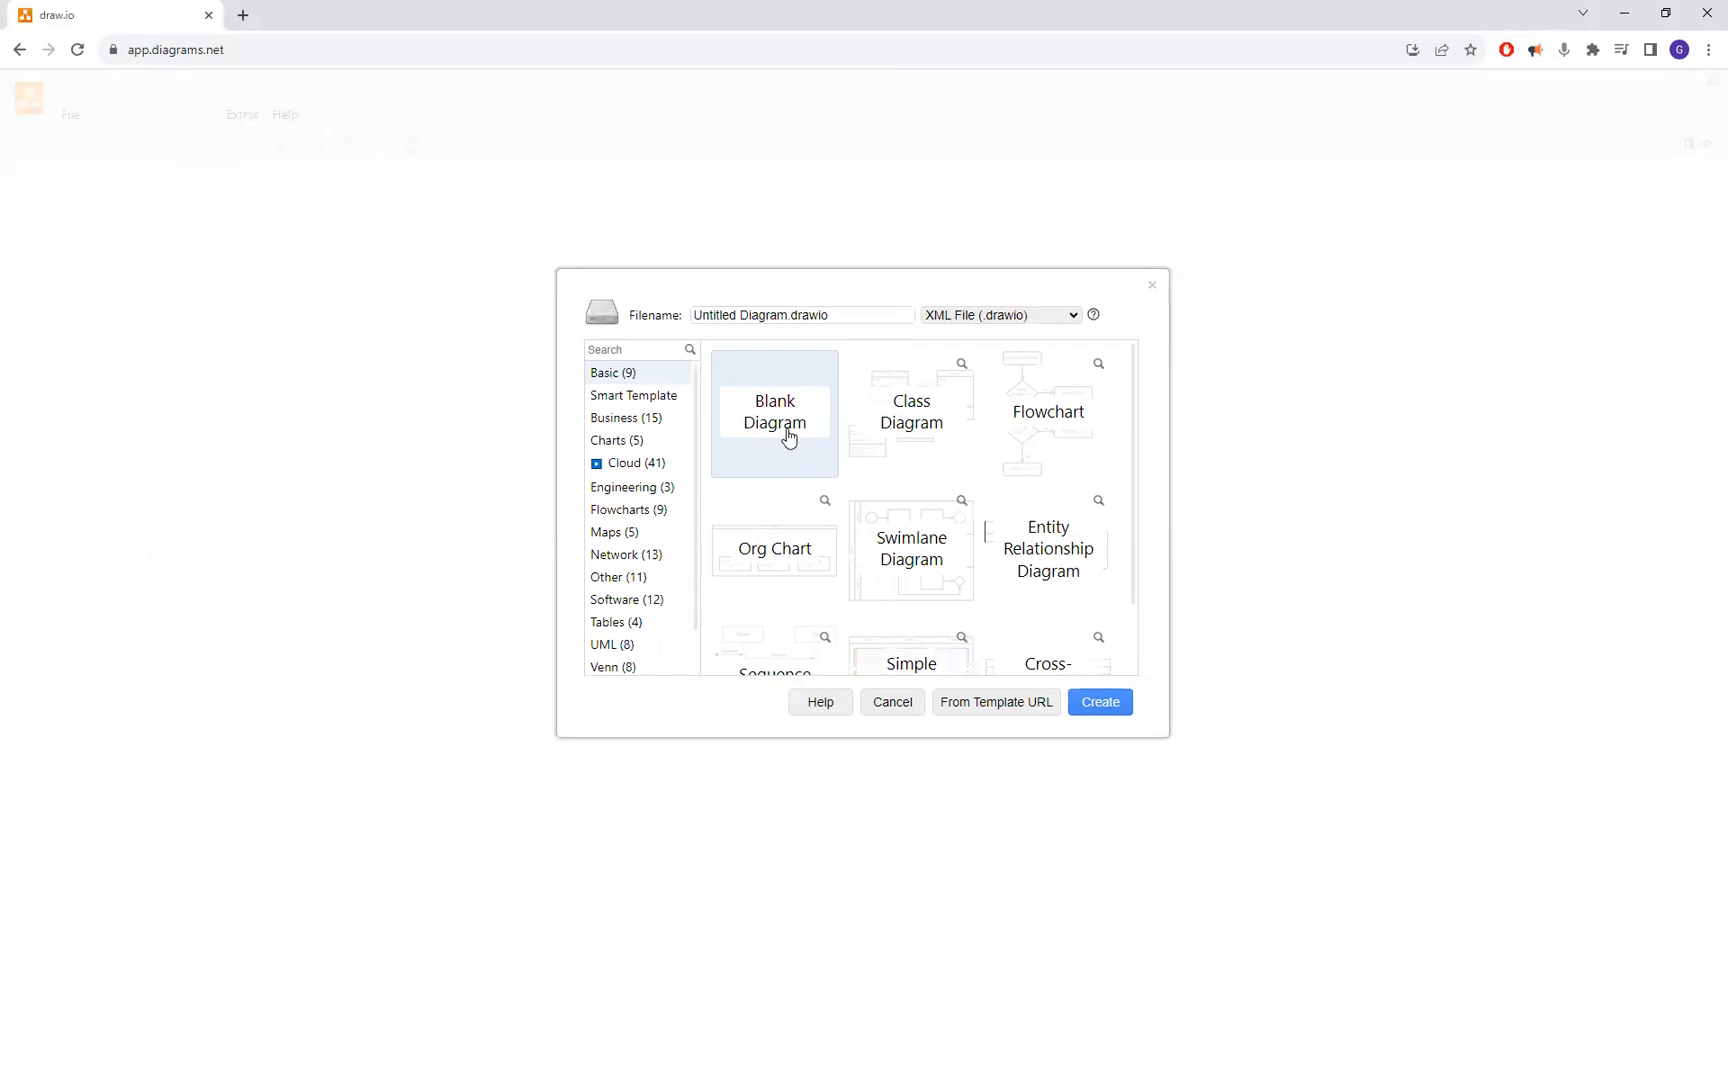
left_click(1097, 704)
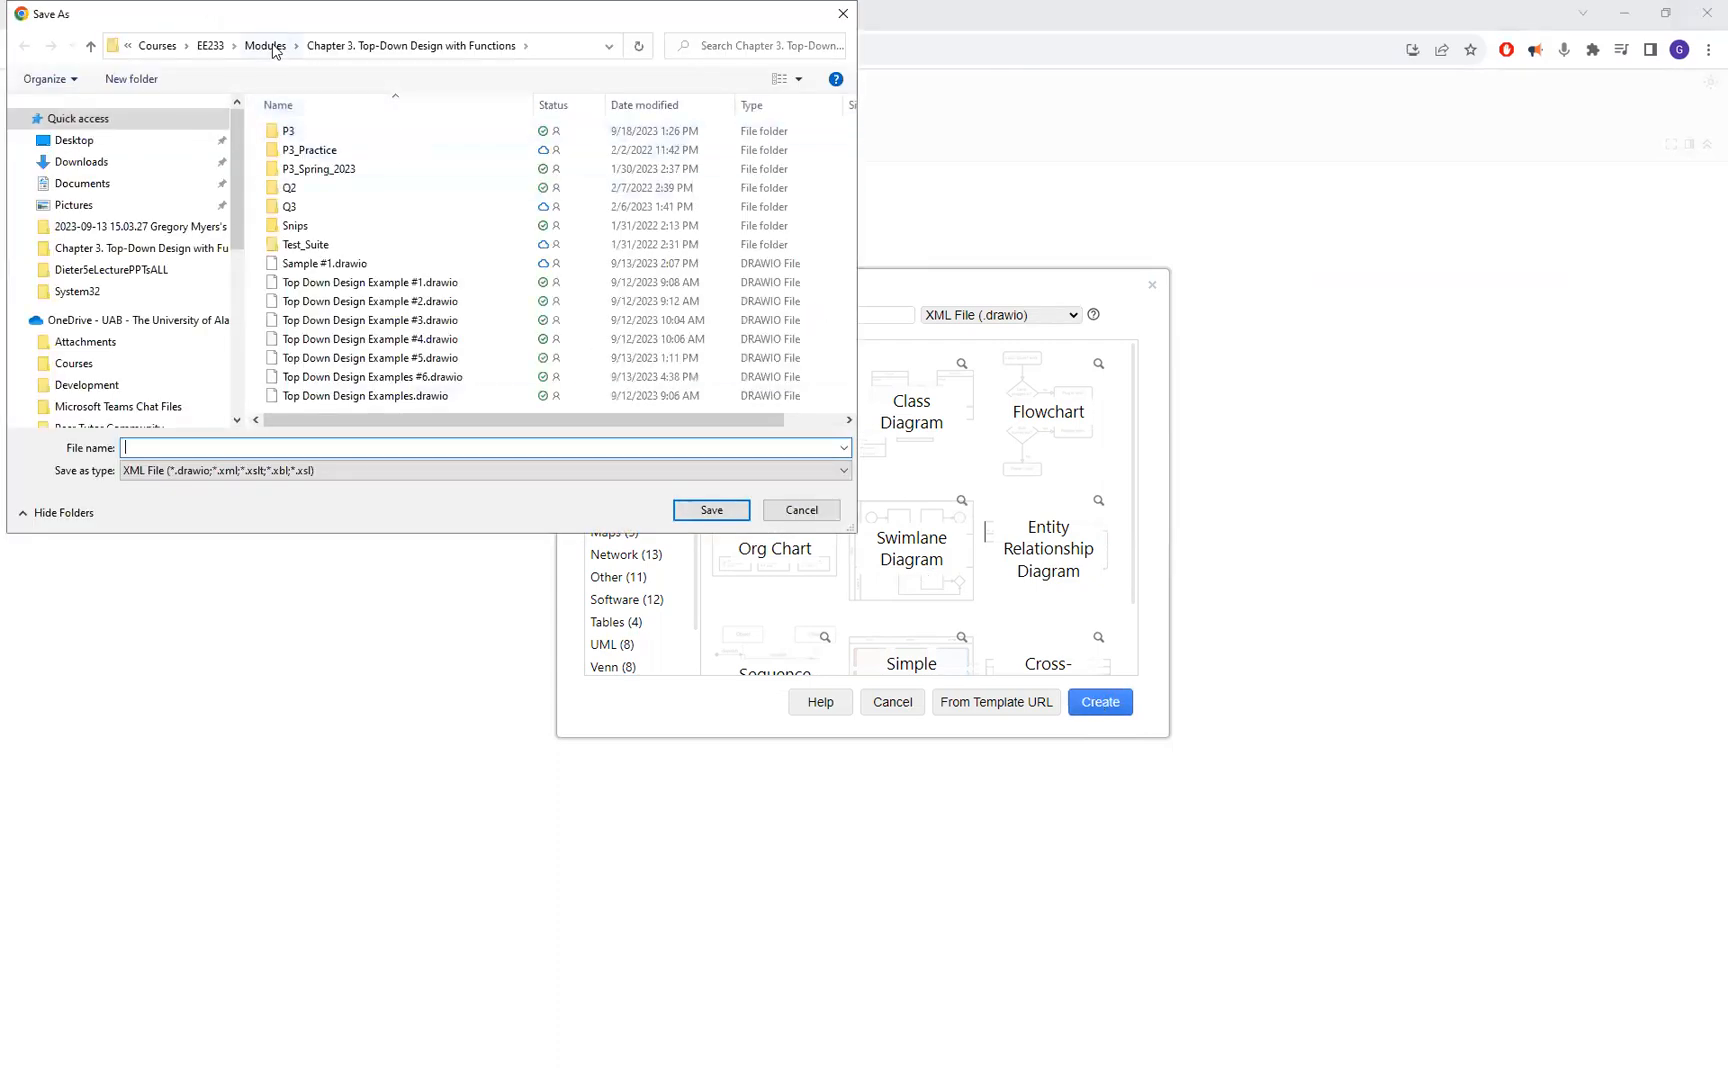
left_click(268, 47)
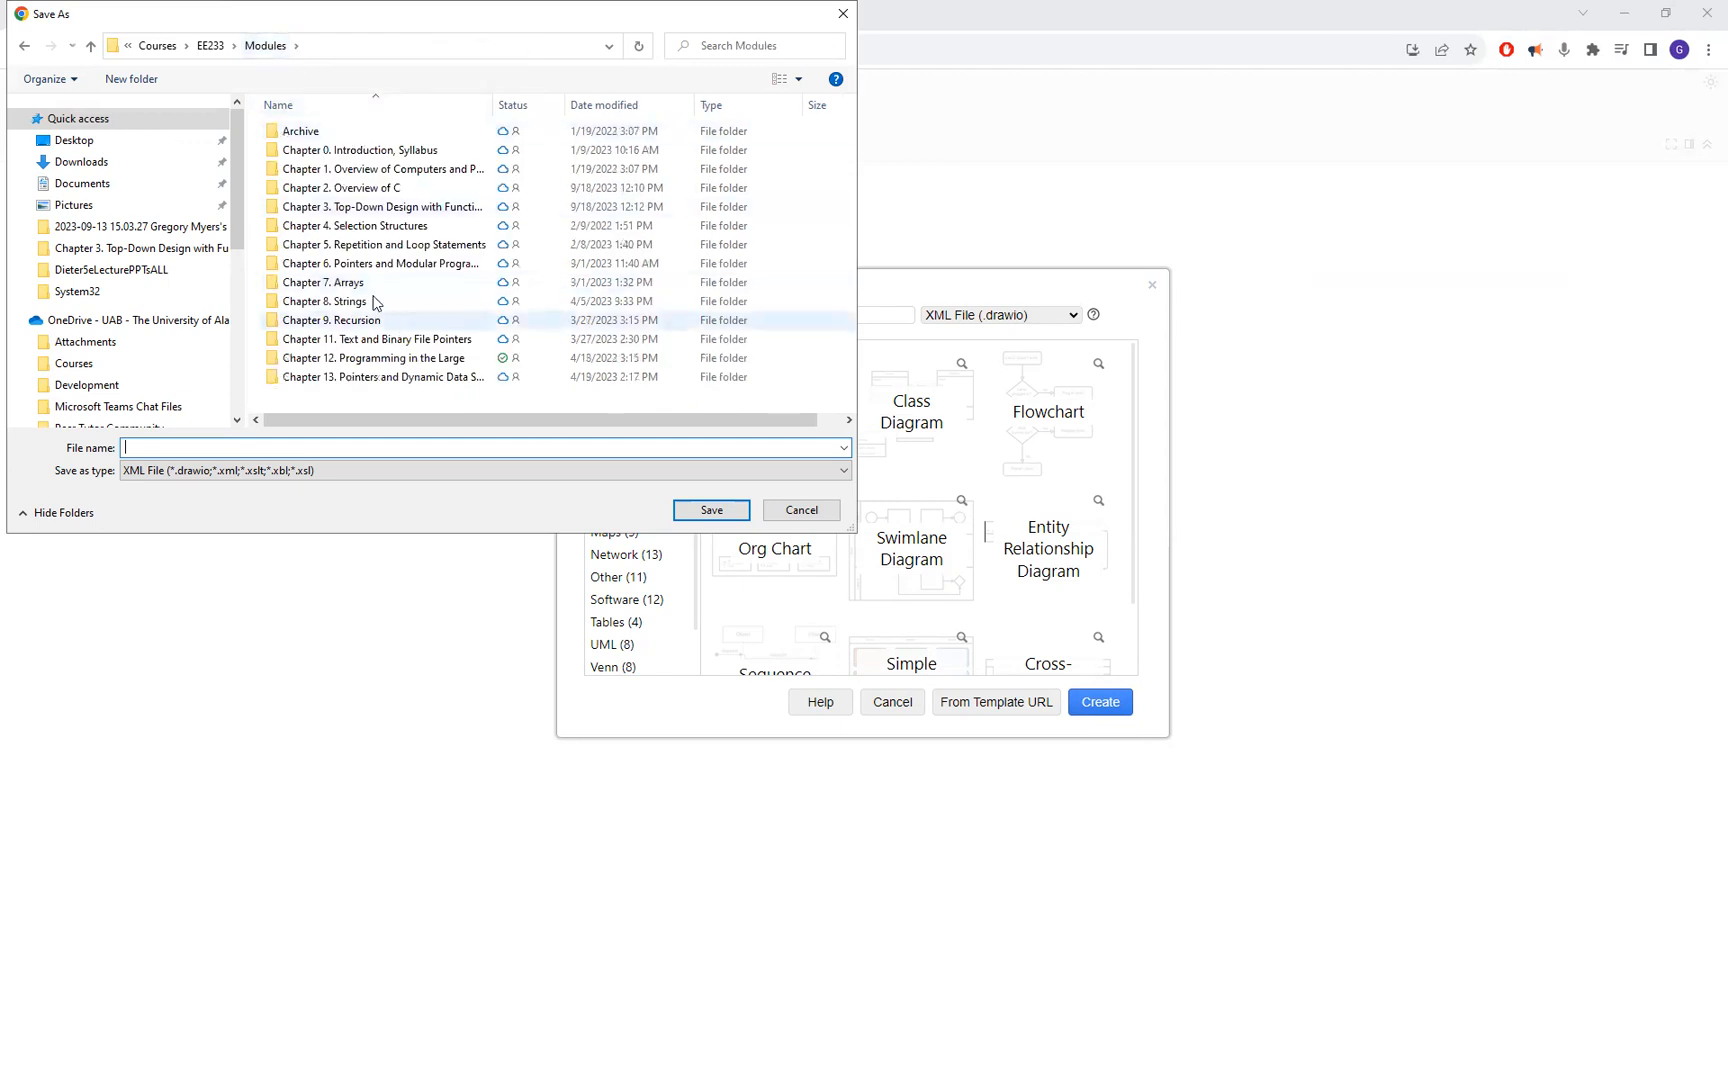
double_click(352, 226)
left_click(398, 447)
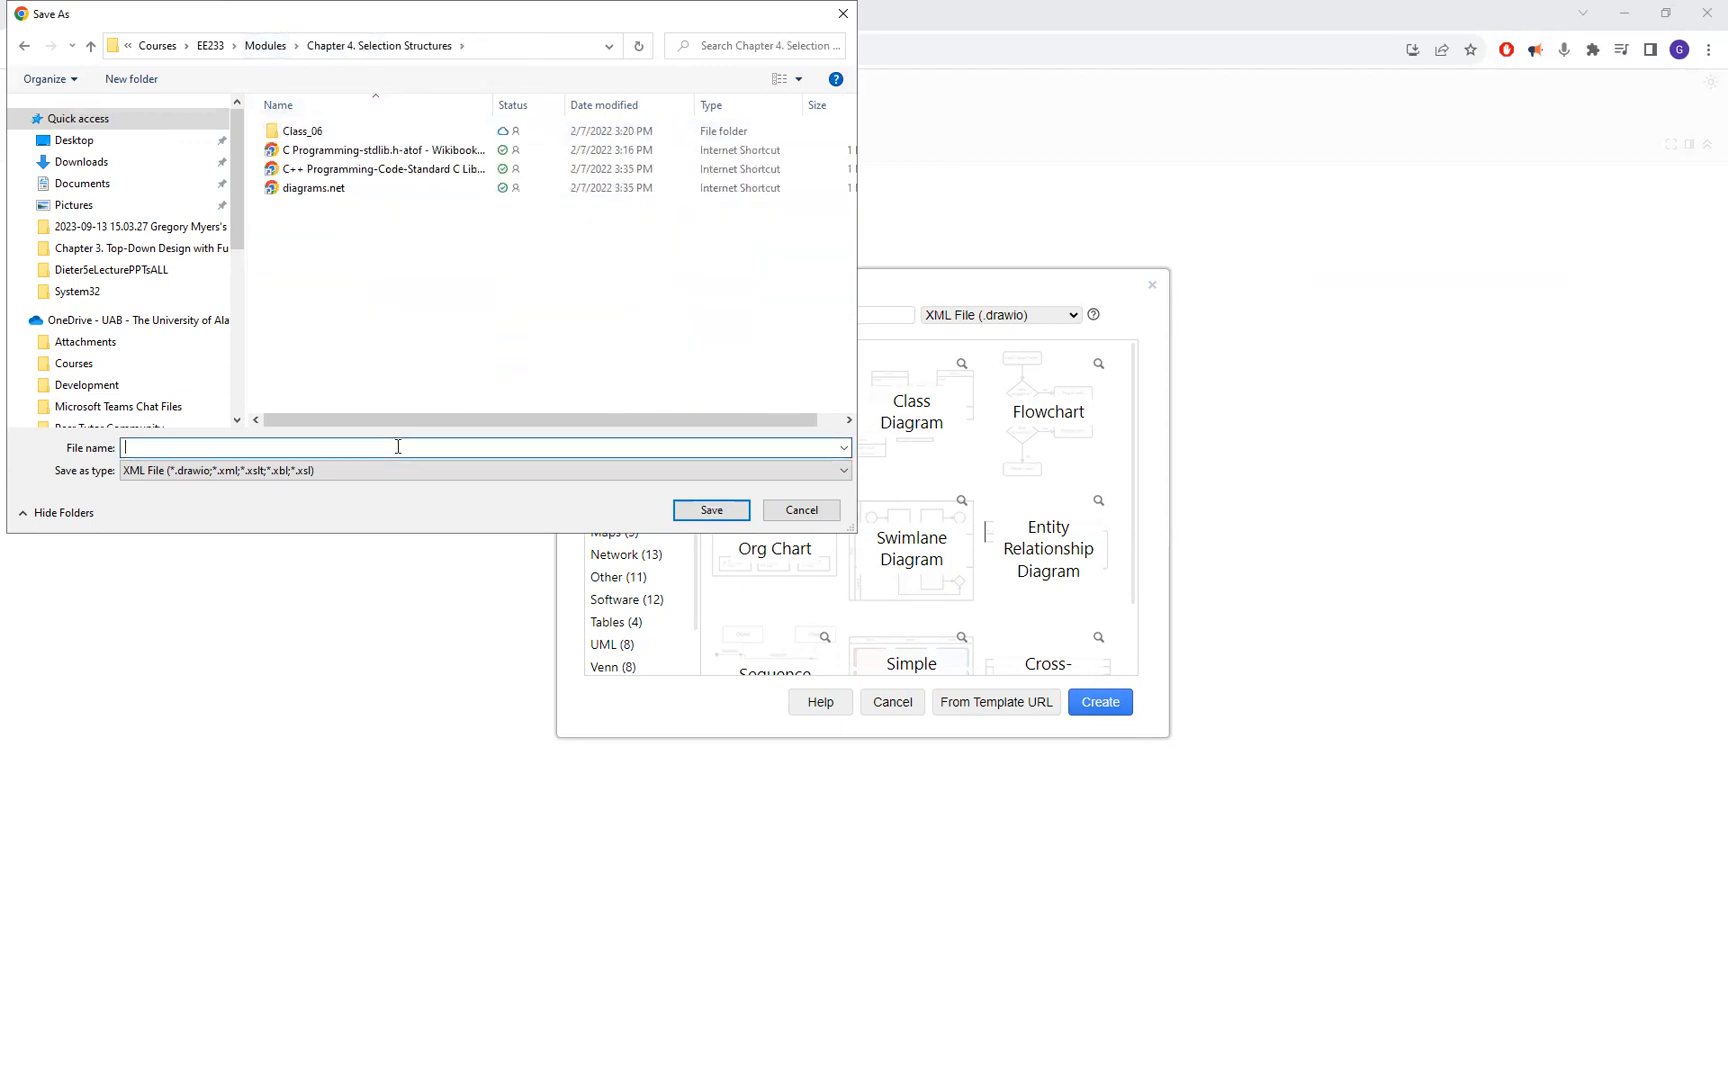
type("if_statements_04")
left_click(708, 511)
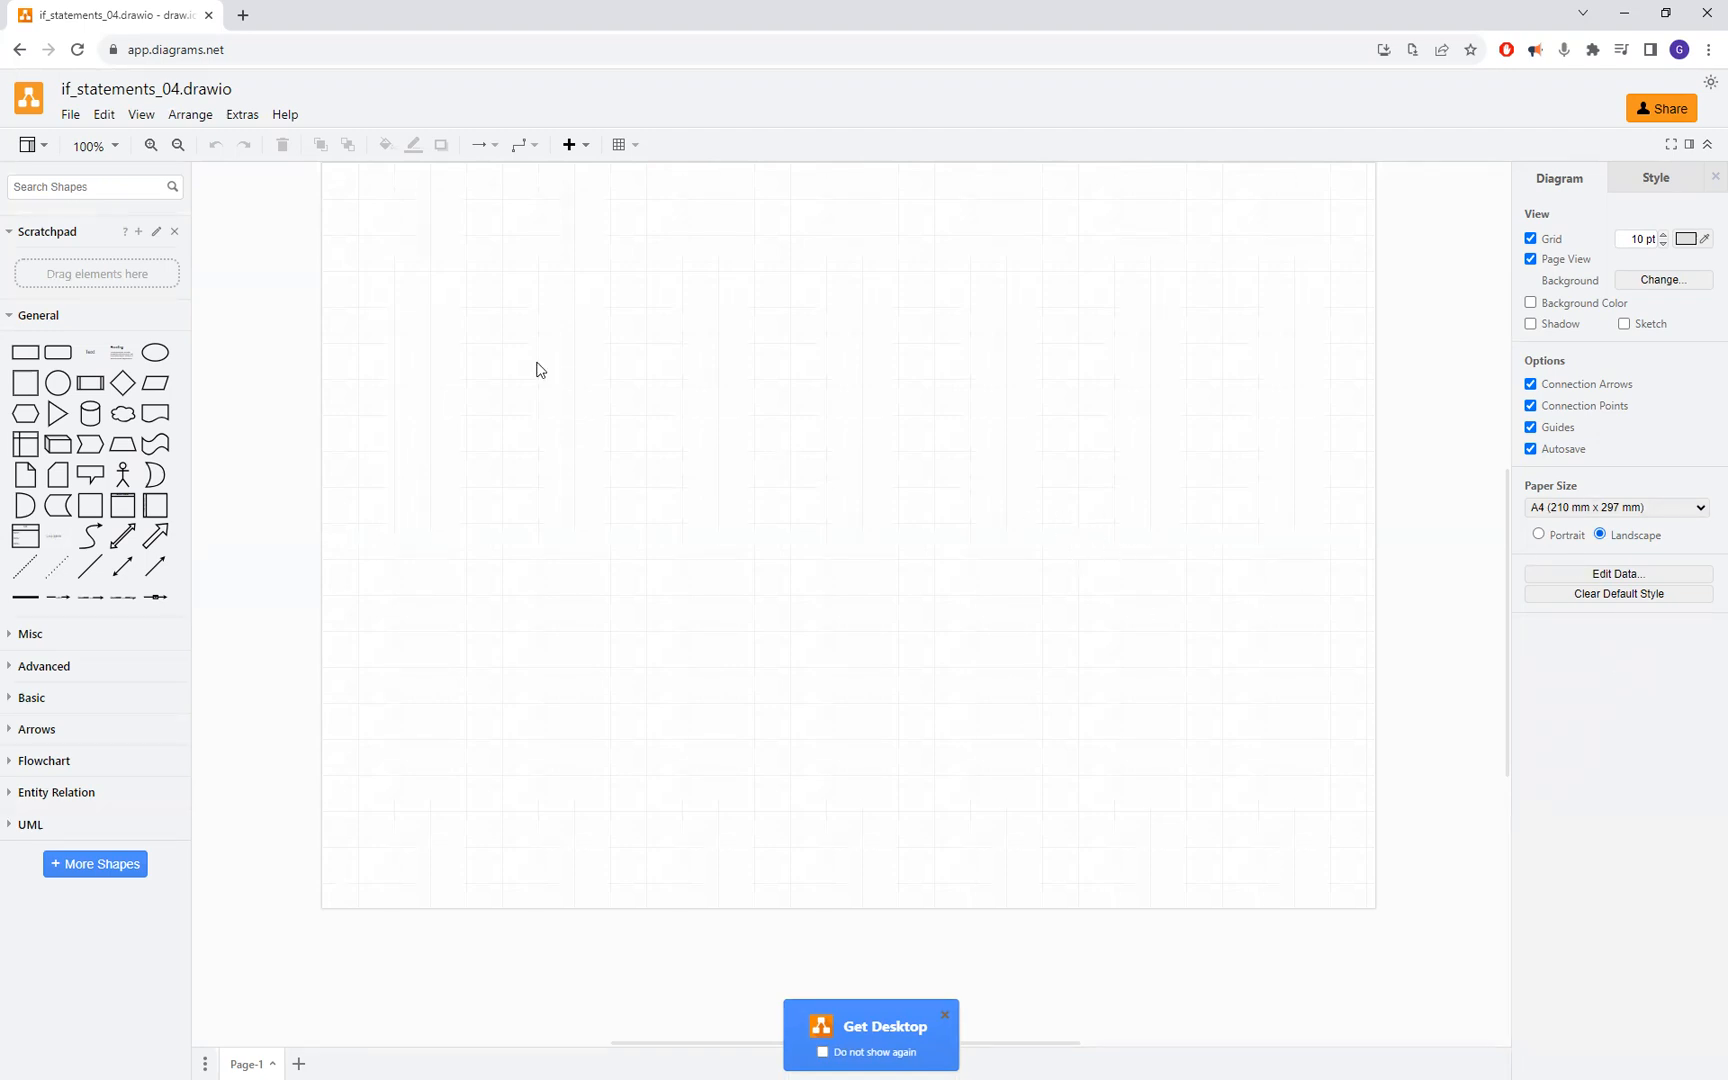
Step: Place two rounded rectangles as flowchart terminals, one centred near the page's upper edge and one directly below near its lower edge
mouse_move(51, 364)
left_click_drag(51, 364, 793, 197)
mouse_move(57, 362)
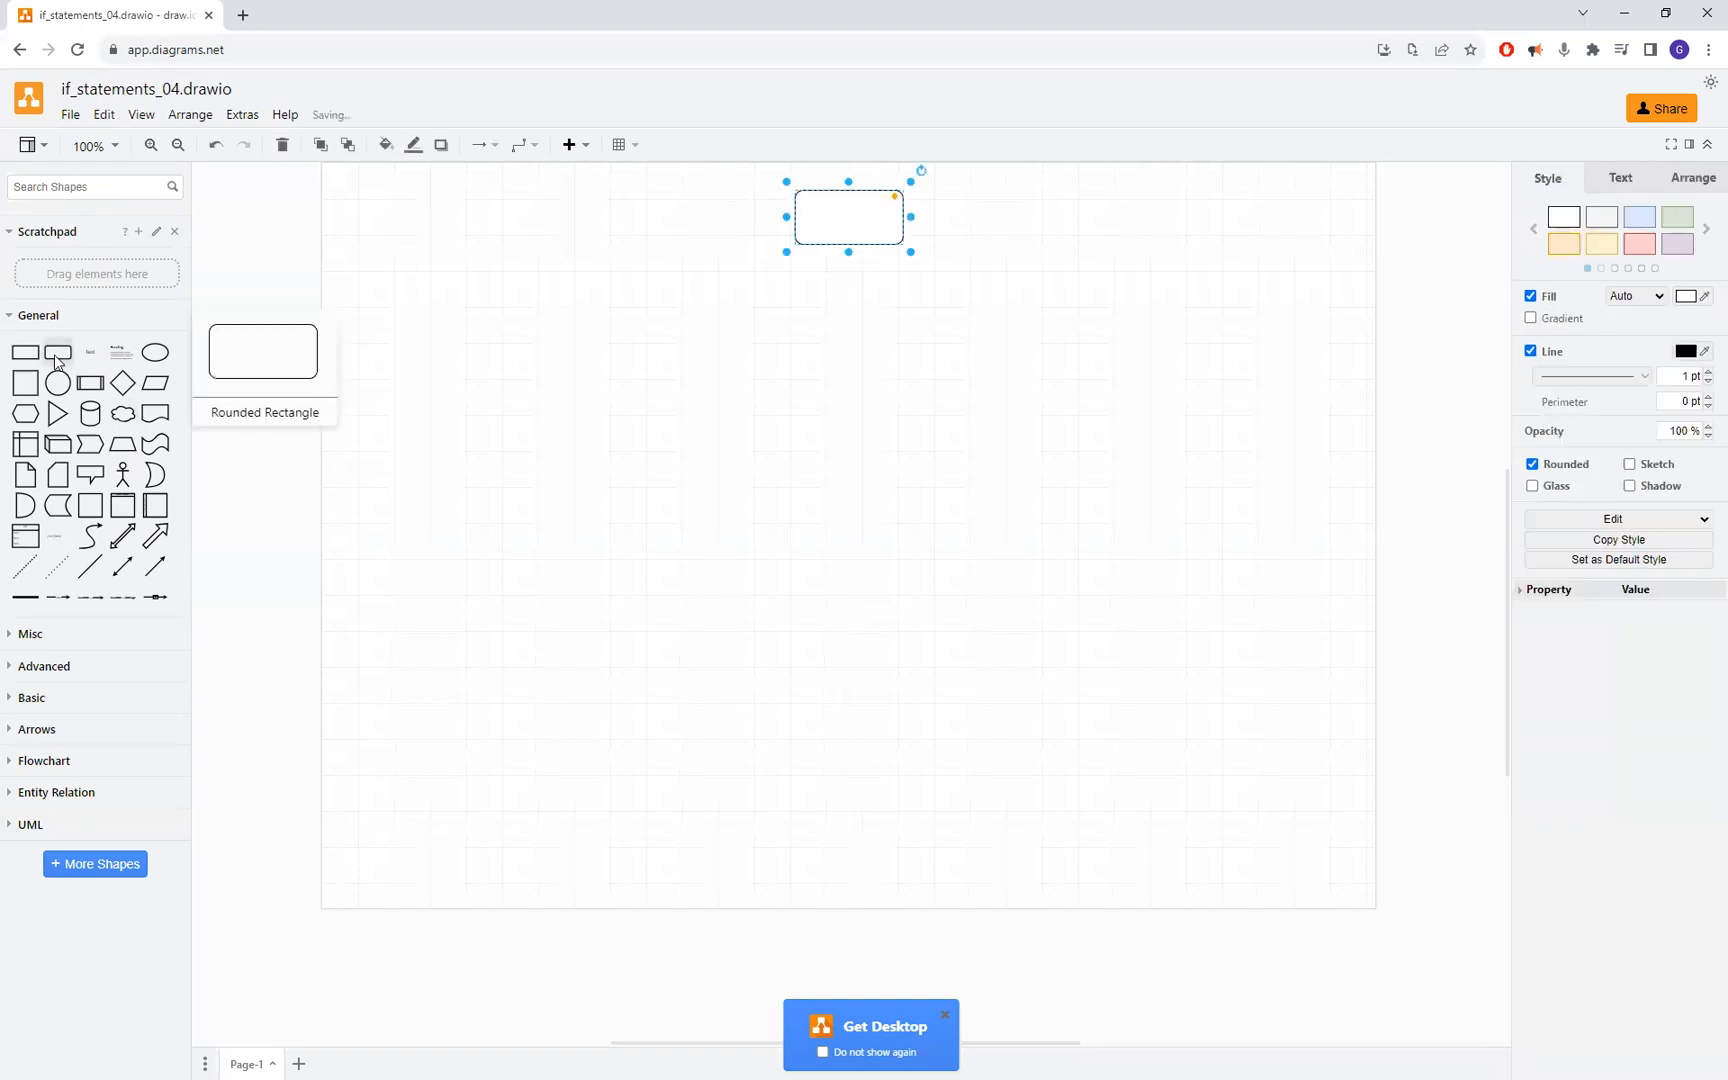
left_click_drag(57, 362, 791, 820)
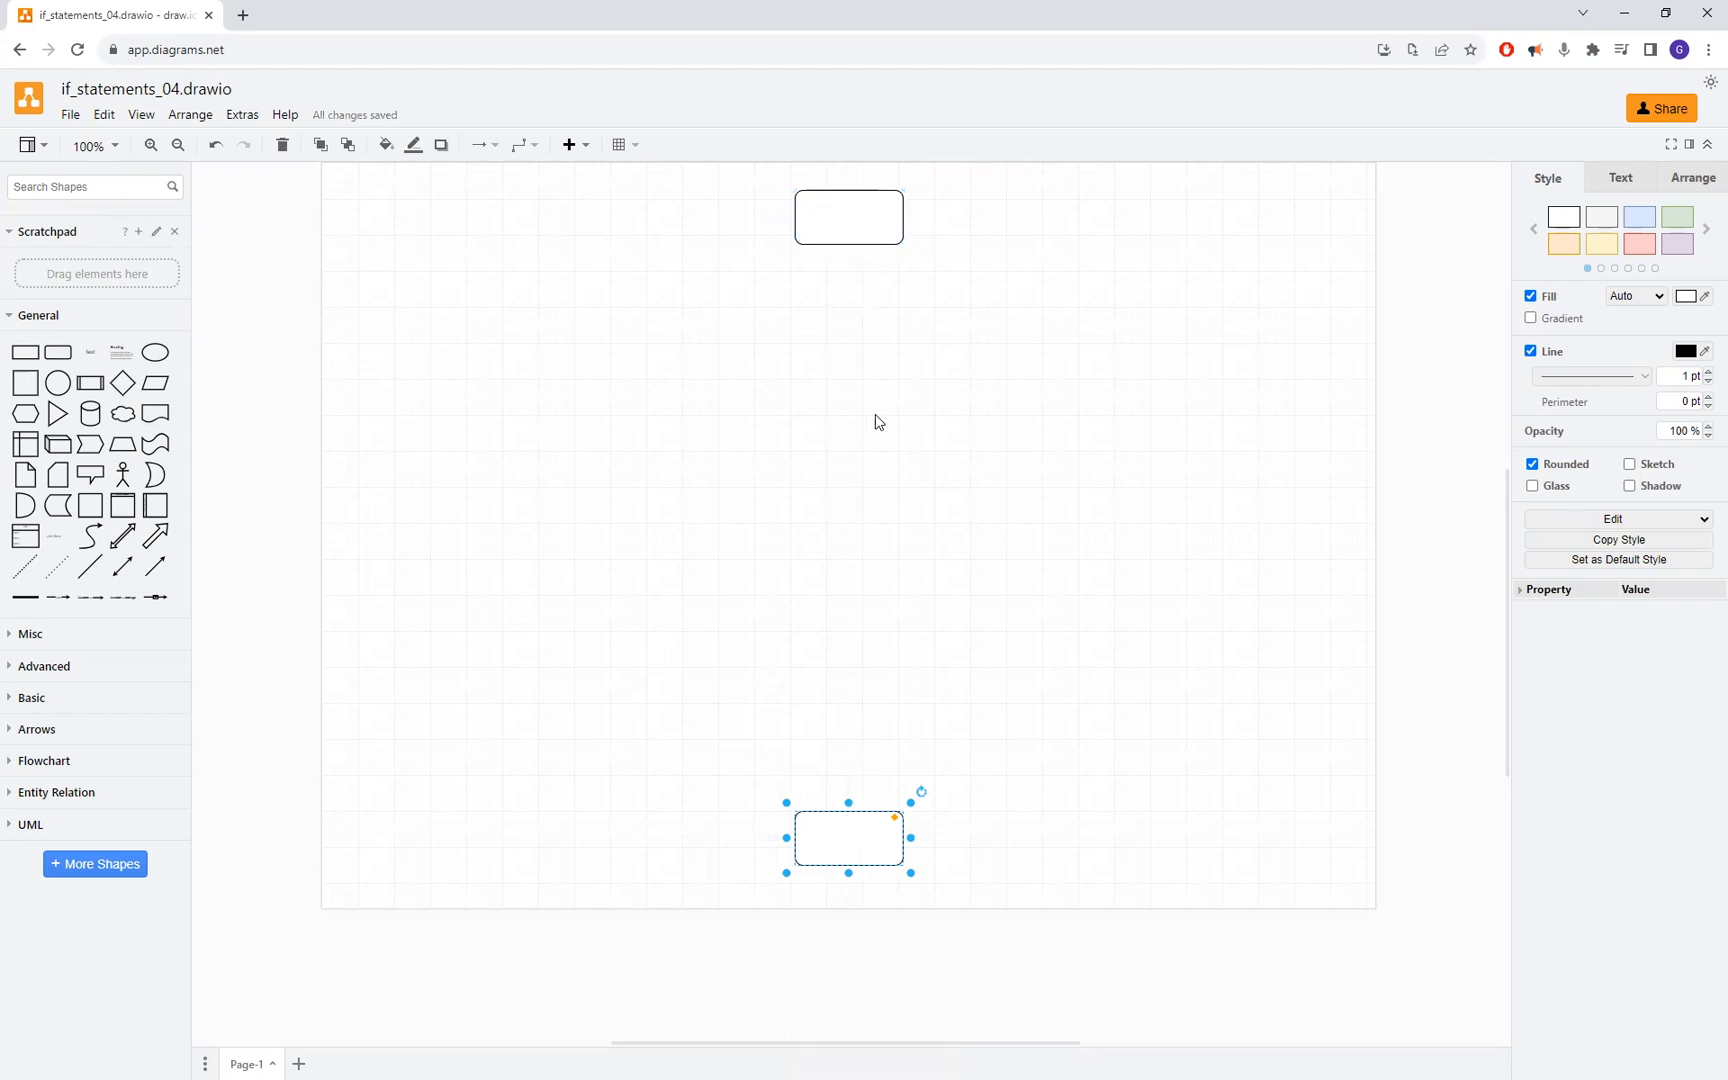
Step: Label the upper rounded rectangle "if_statements_04"
scroll(880, 468, "up", 3)
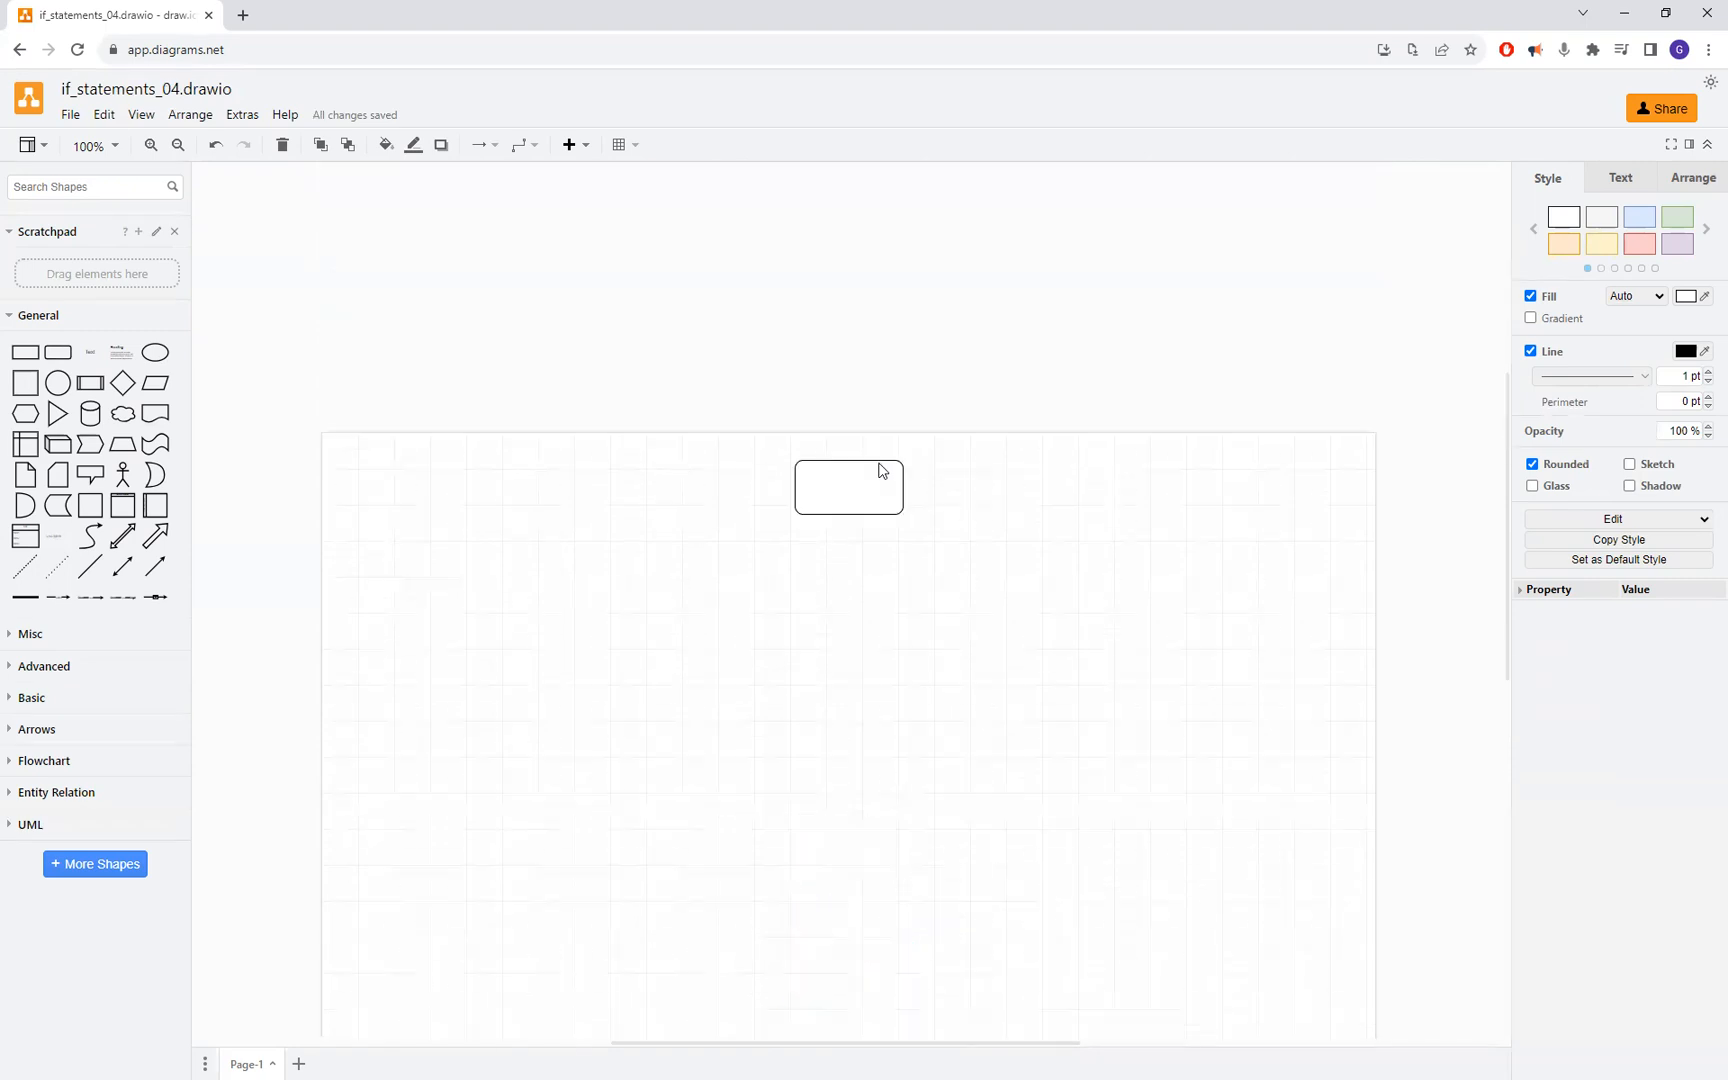
scroll(872, 474, "up", 4)
scroll(872, 474, "up", 1)
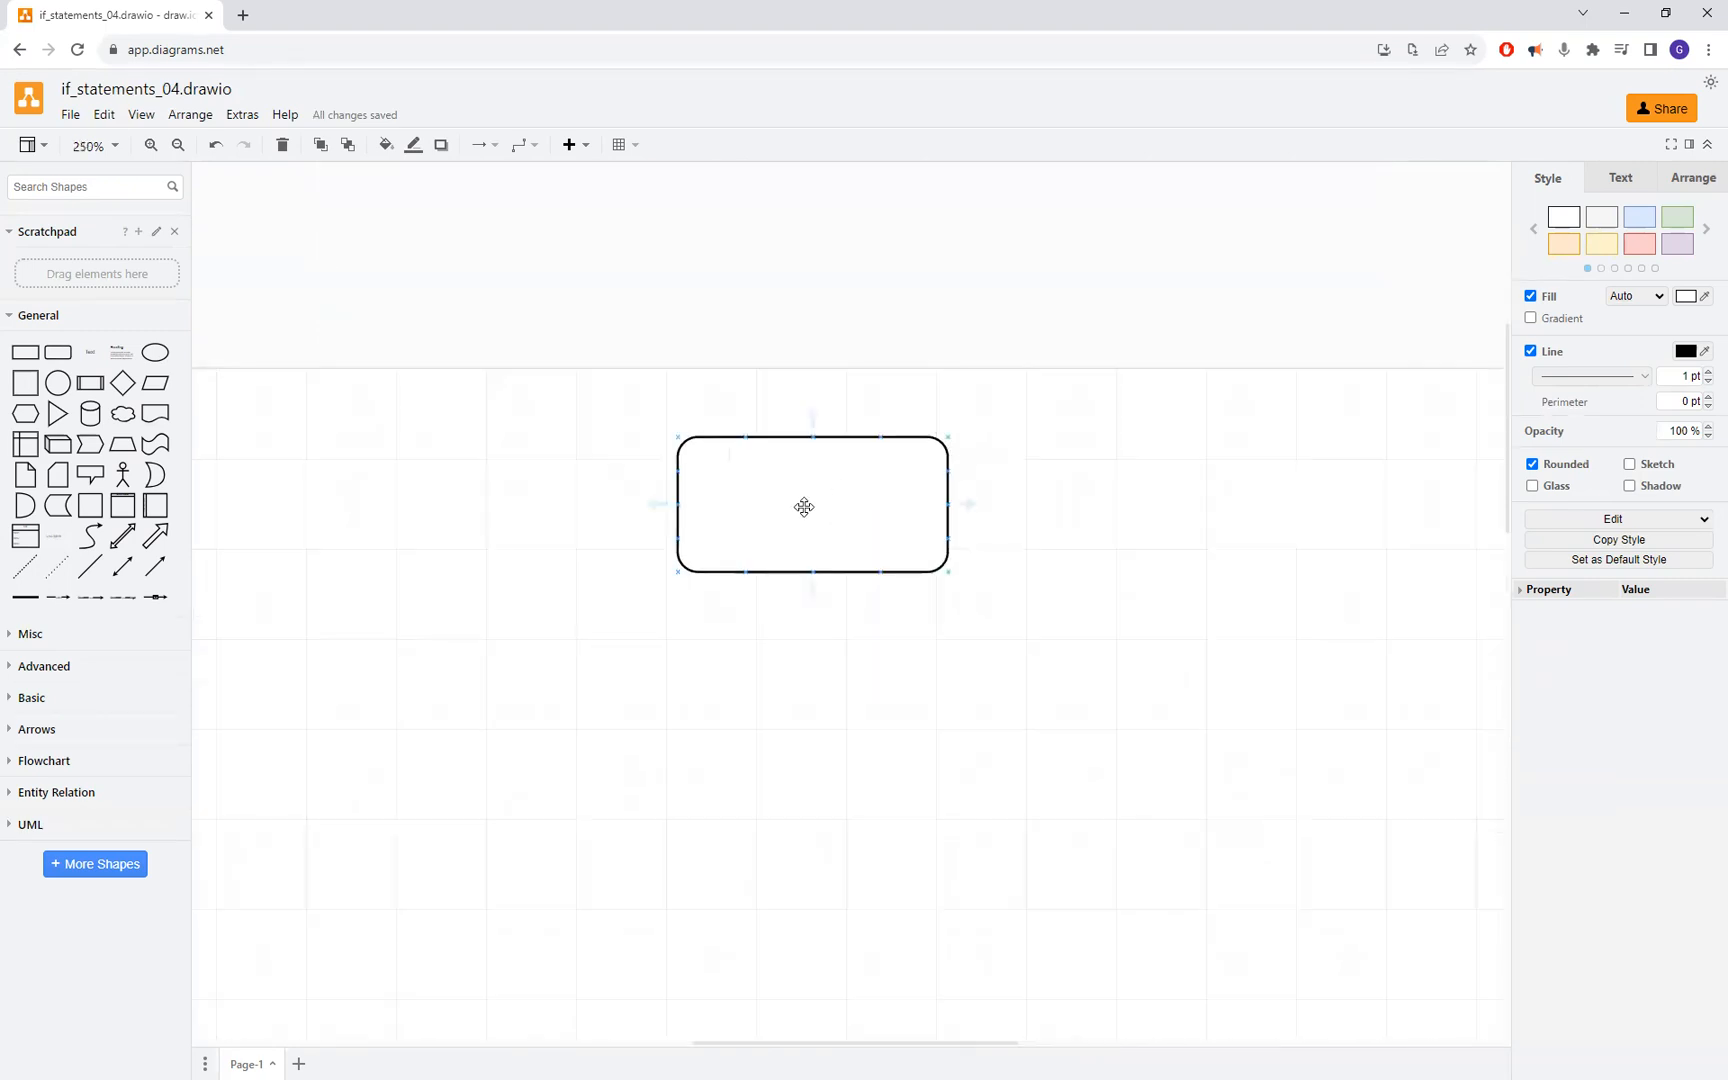
double_click(804, 507)
type("if")
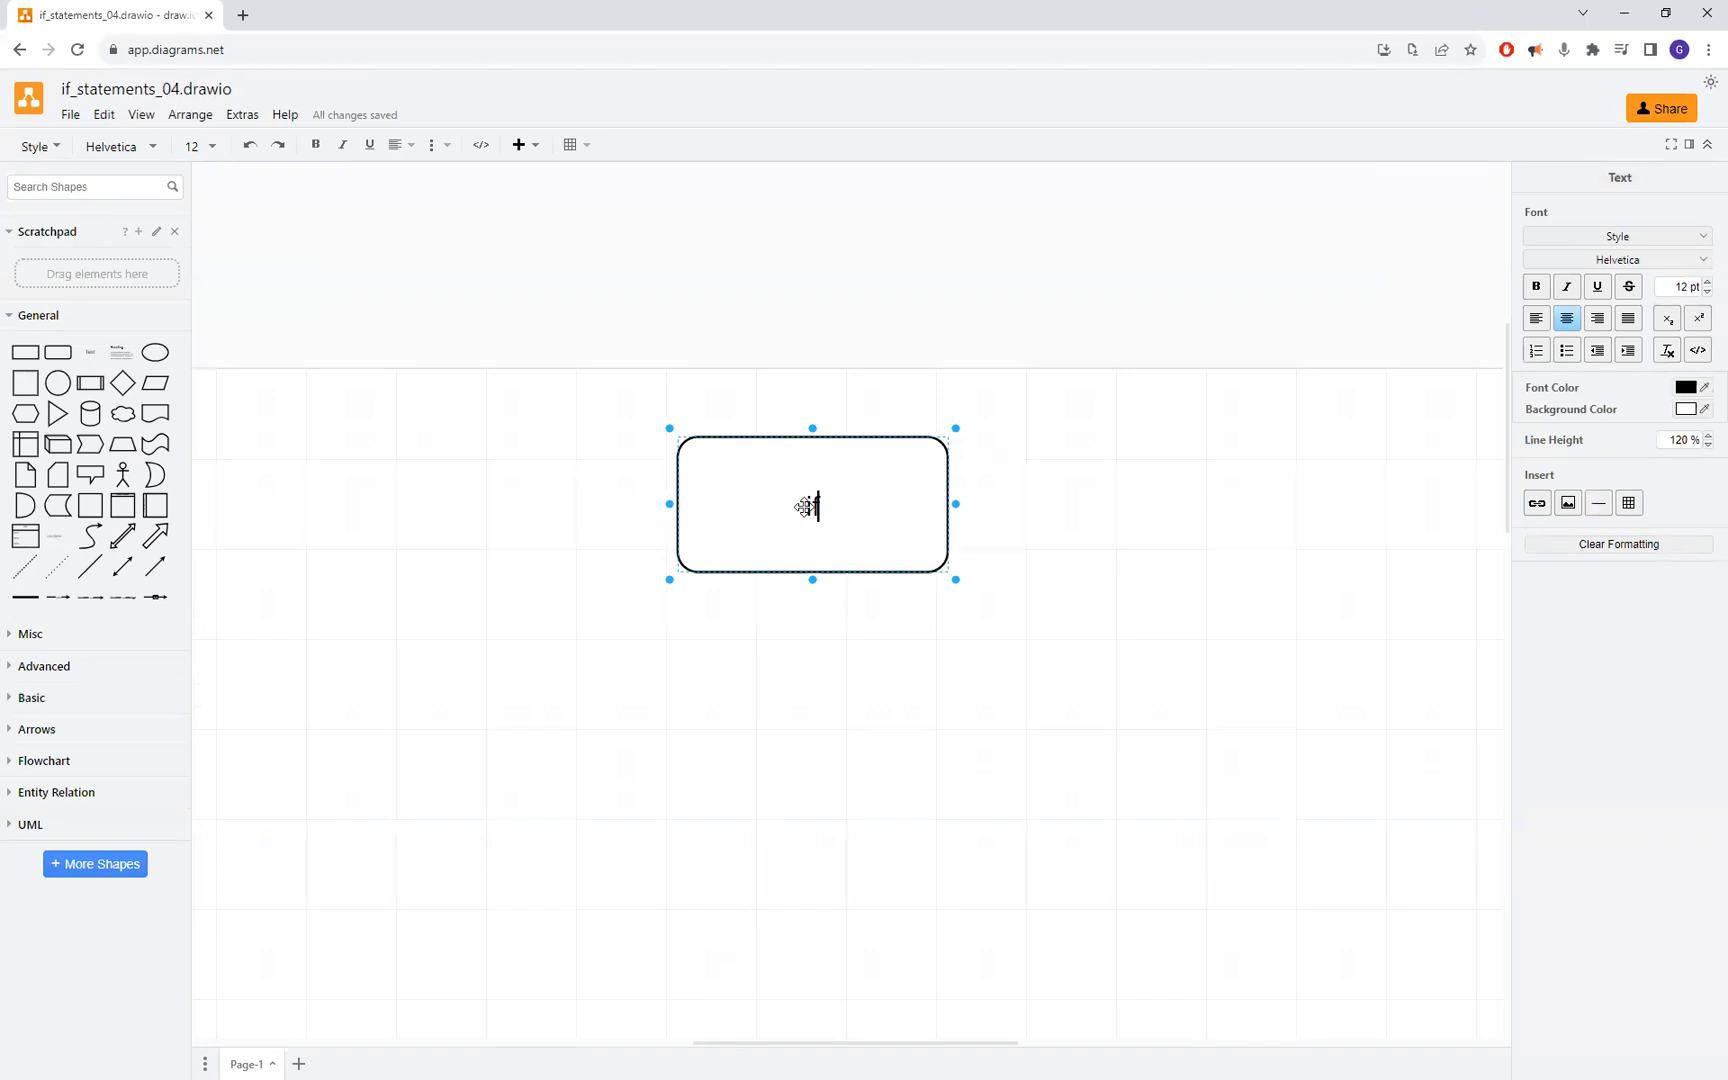
type("_statement_")
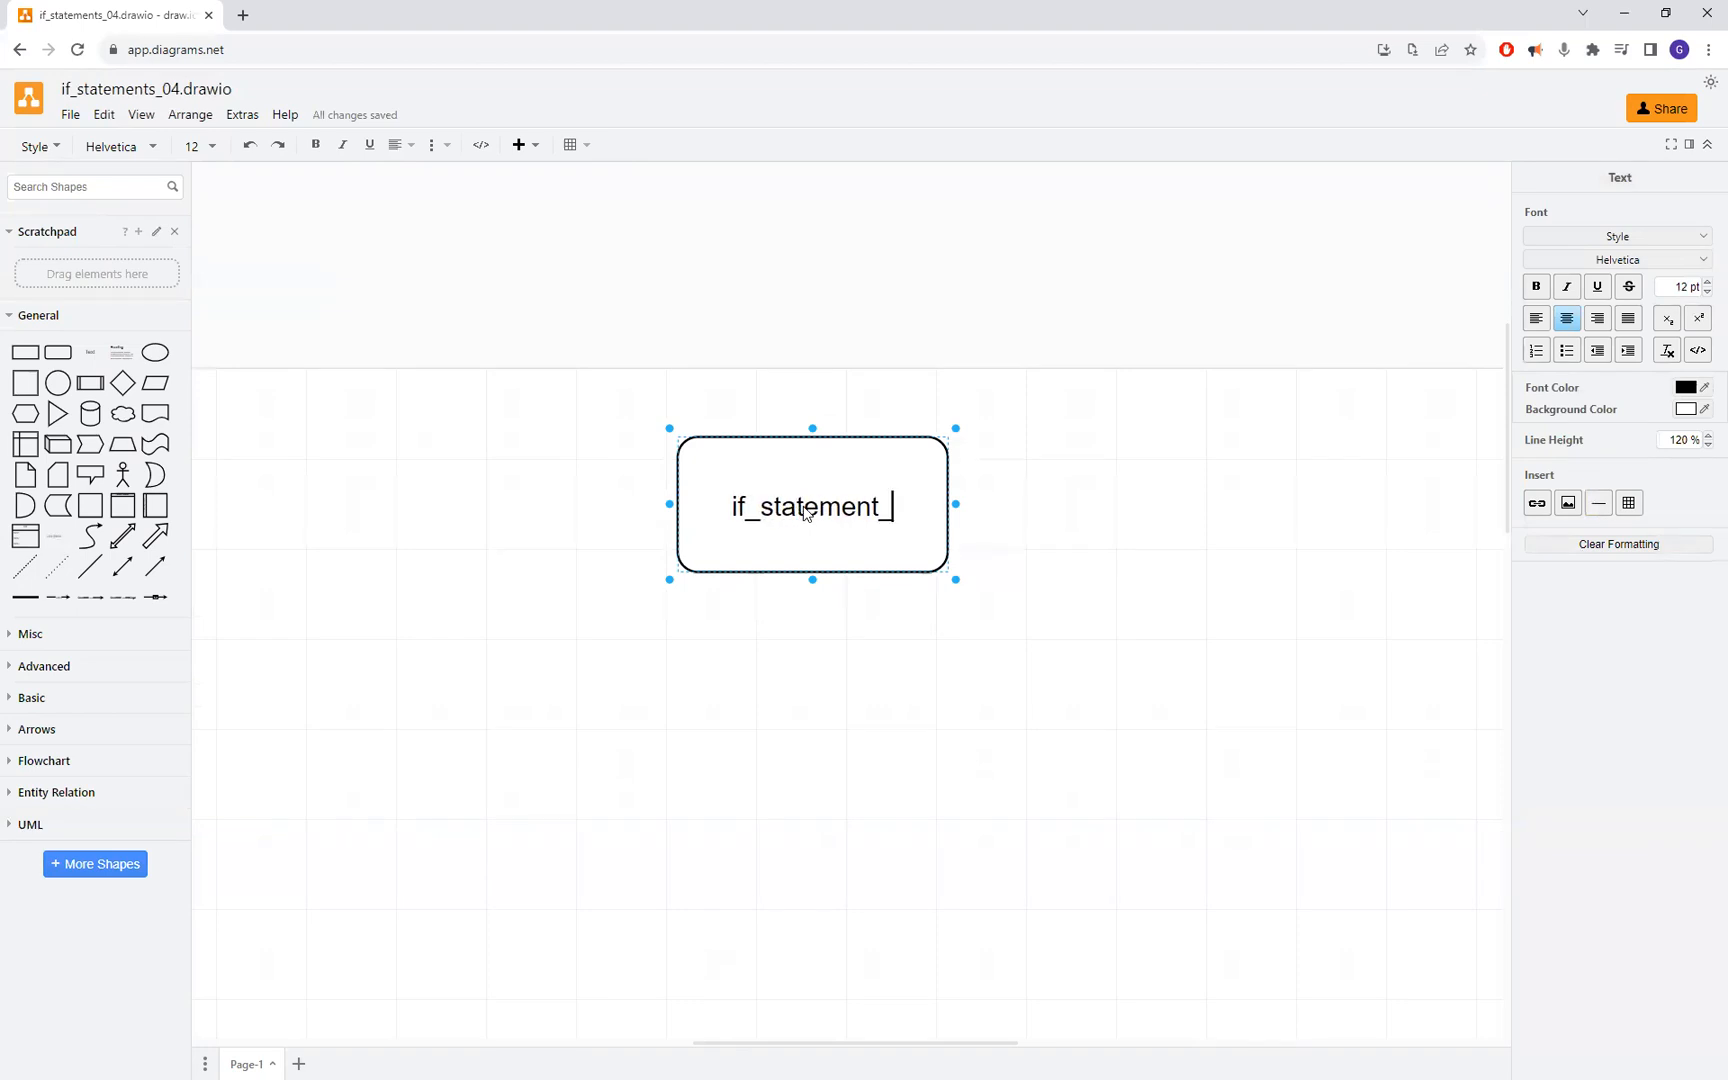
type("04")
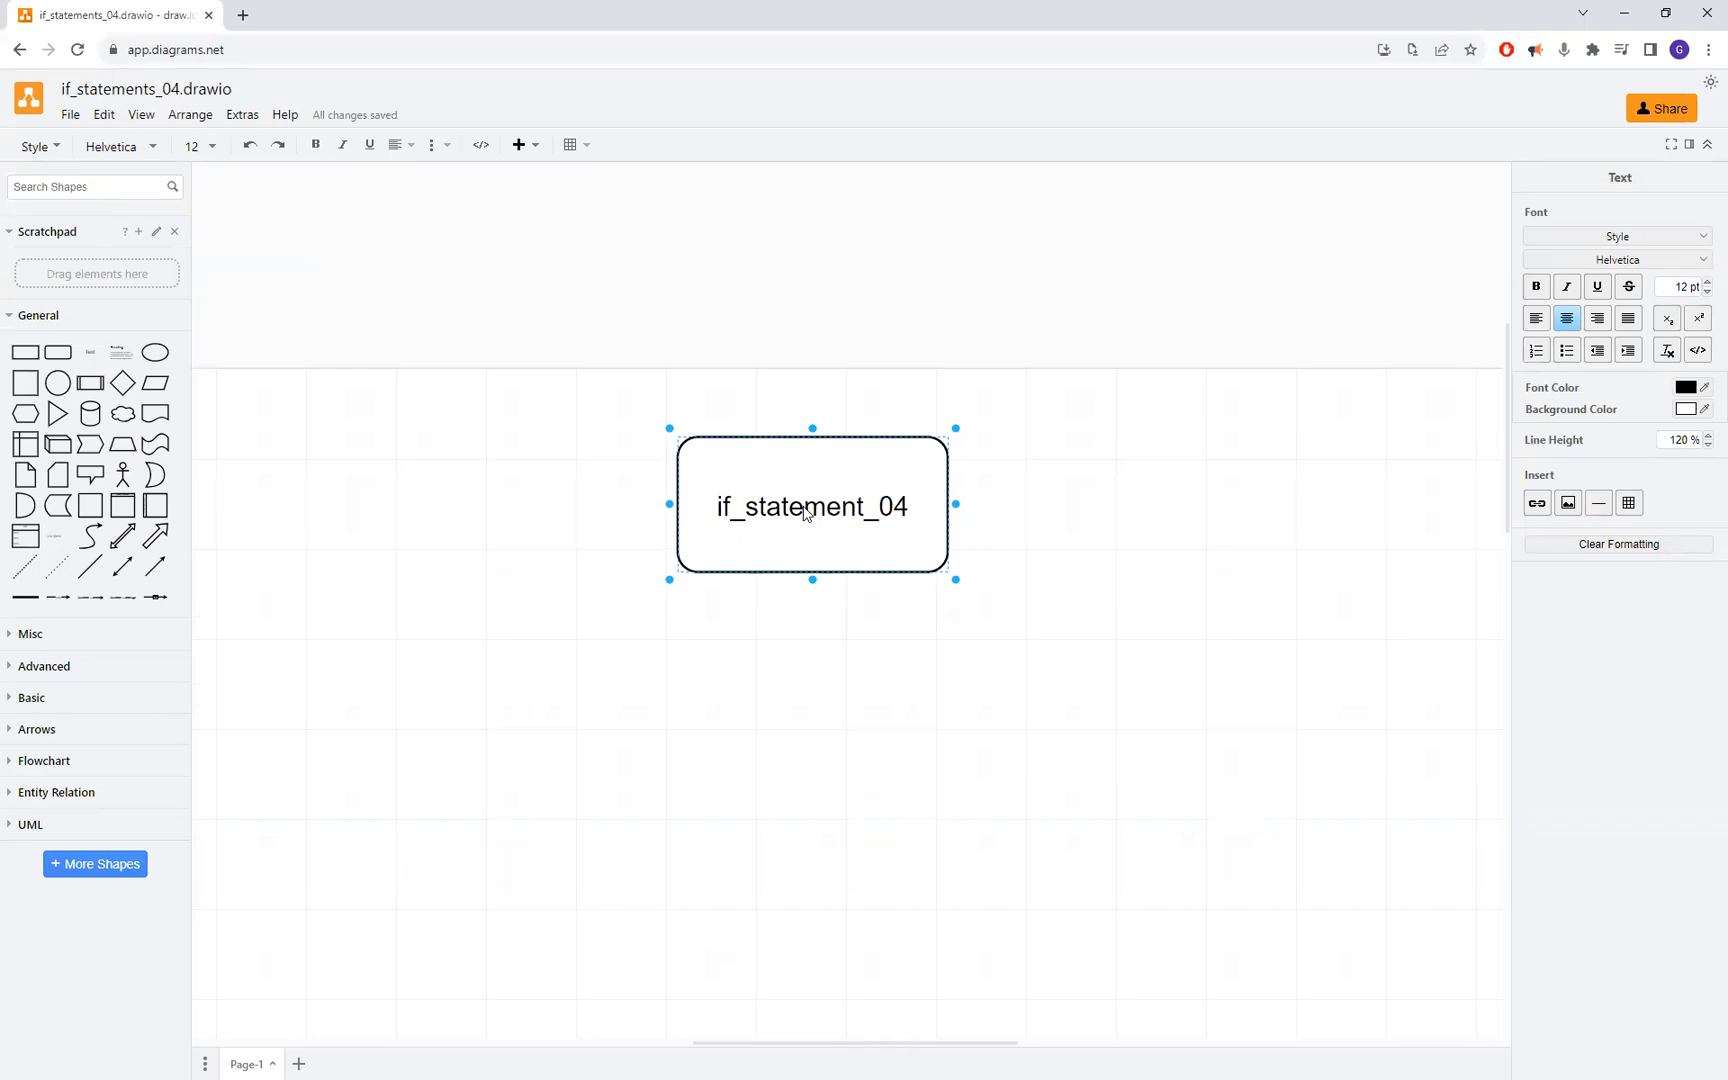
key("Left")
key("Left")
key("Left")
type("s")
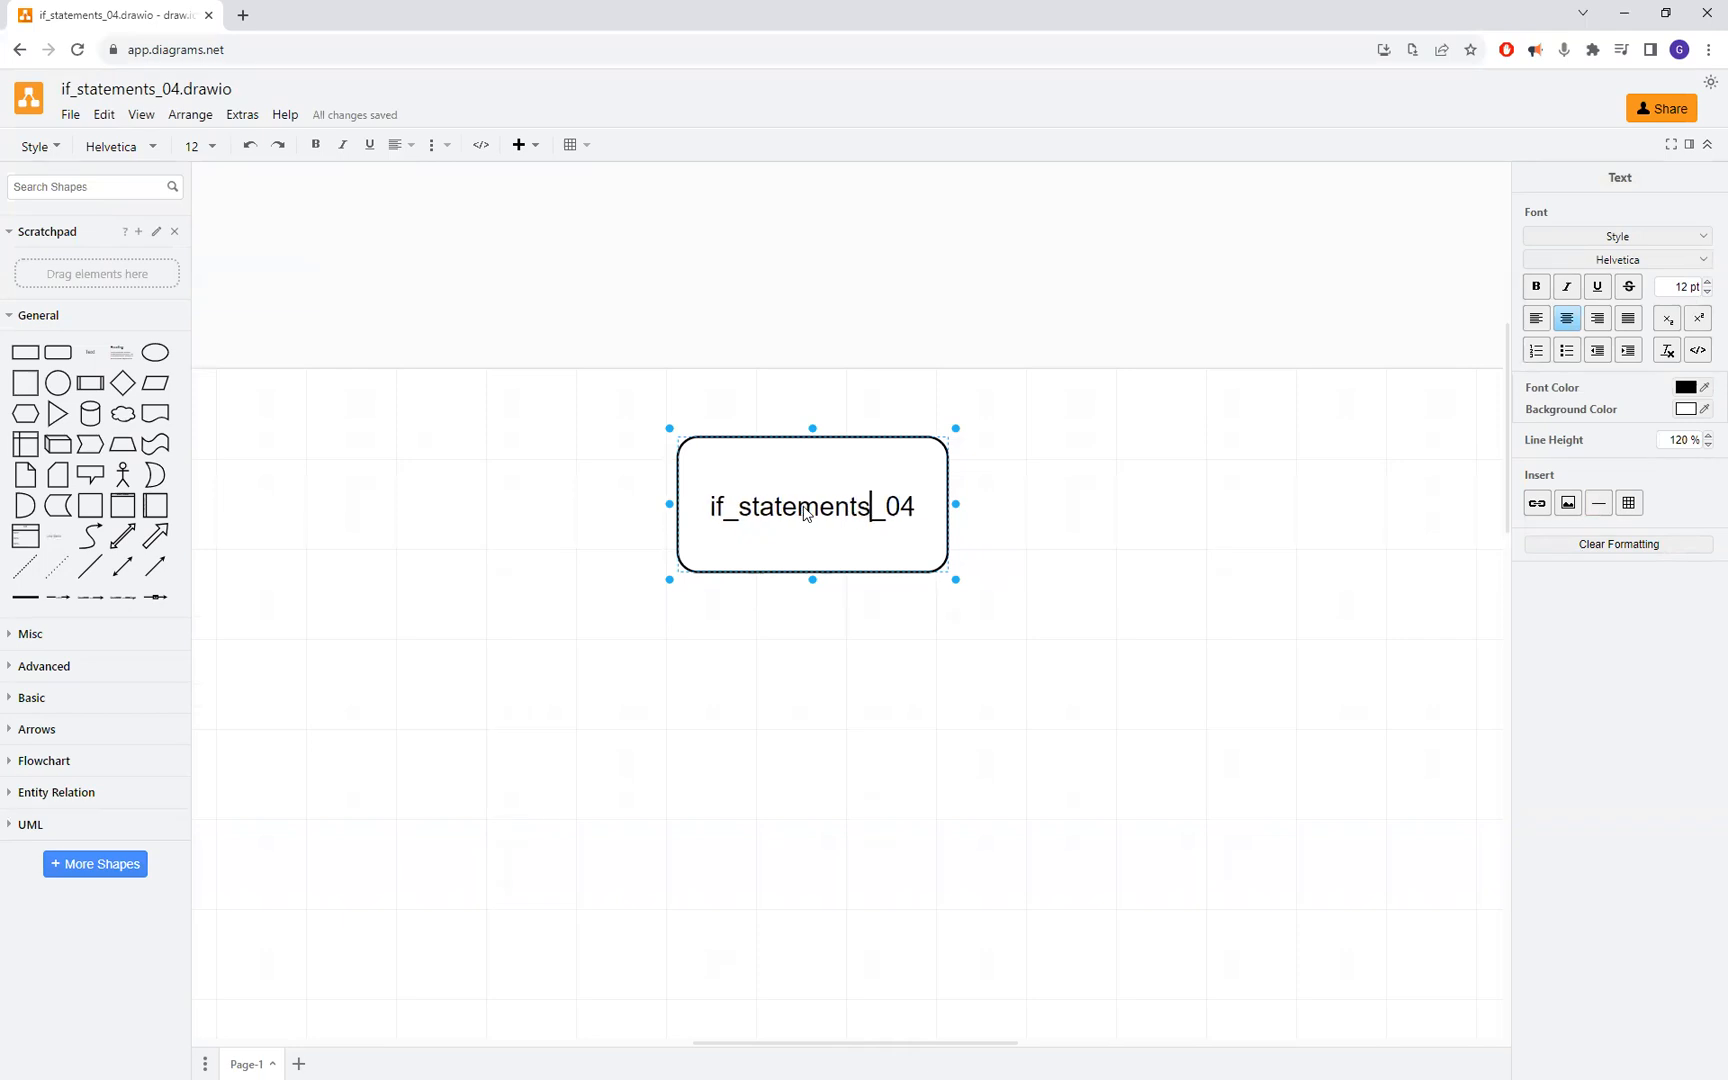
left_click(868, 791)
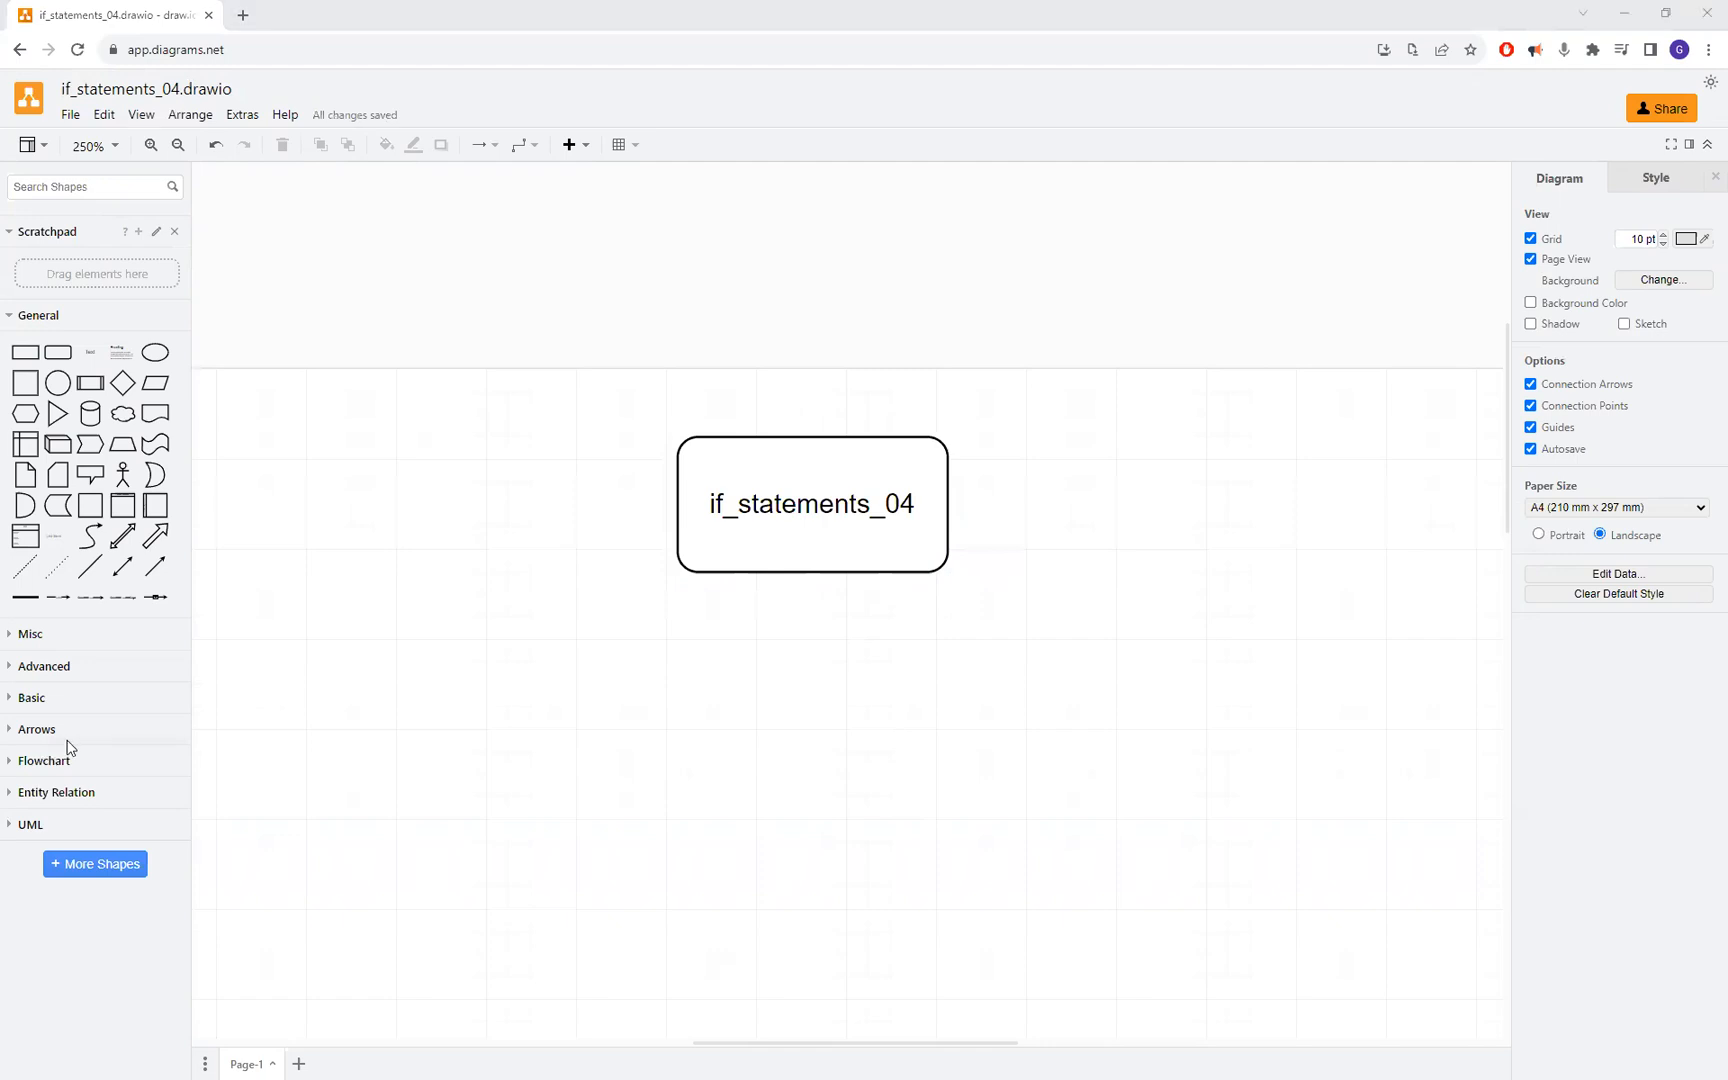
Step: Switch to NetBeans, add "isRaining = 0;" and "temperature = 0;" below the variable declarations in if_statements_04, and save the file
key("alt+Tab")
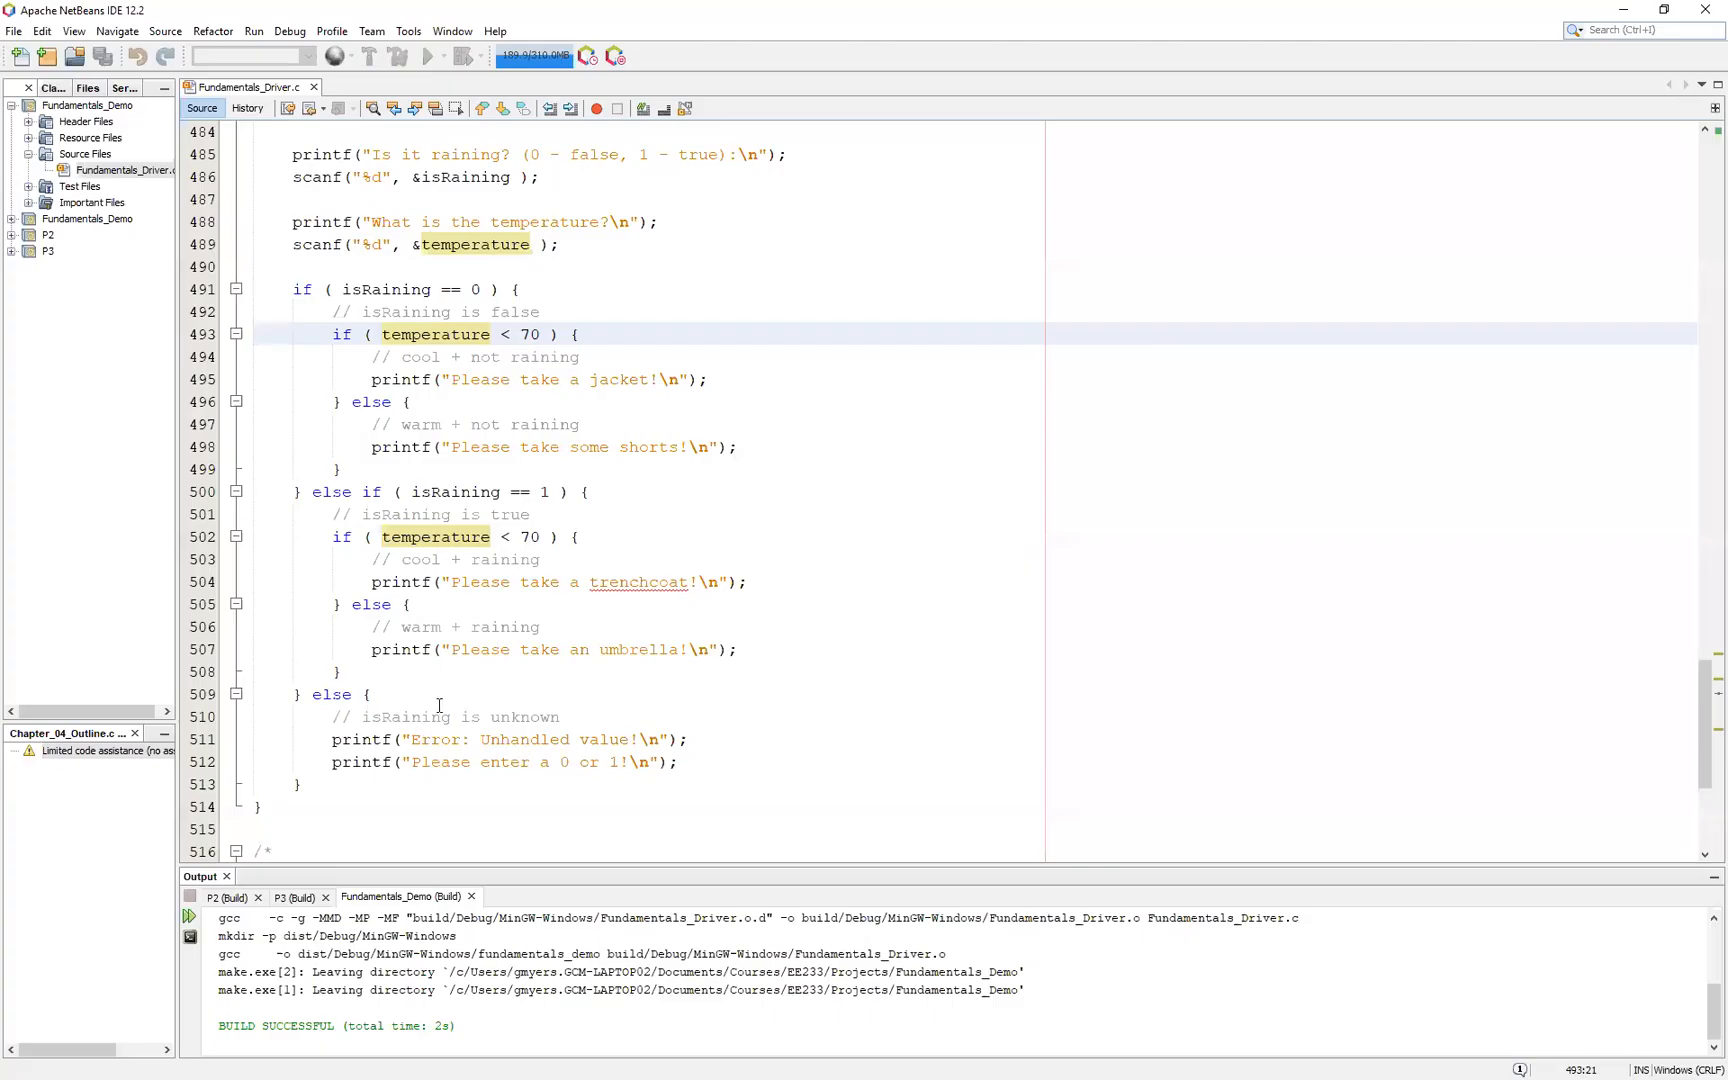
scroll(482, 603, "up", 7)
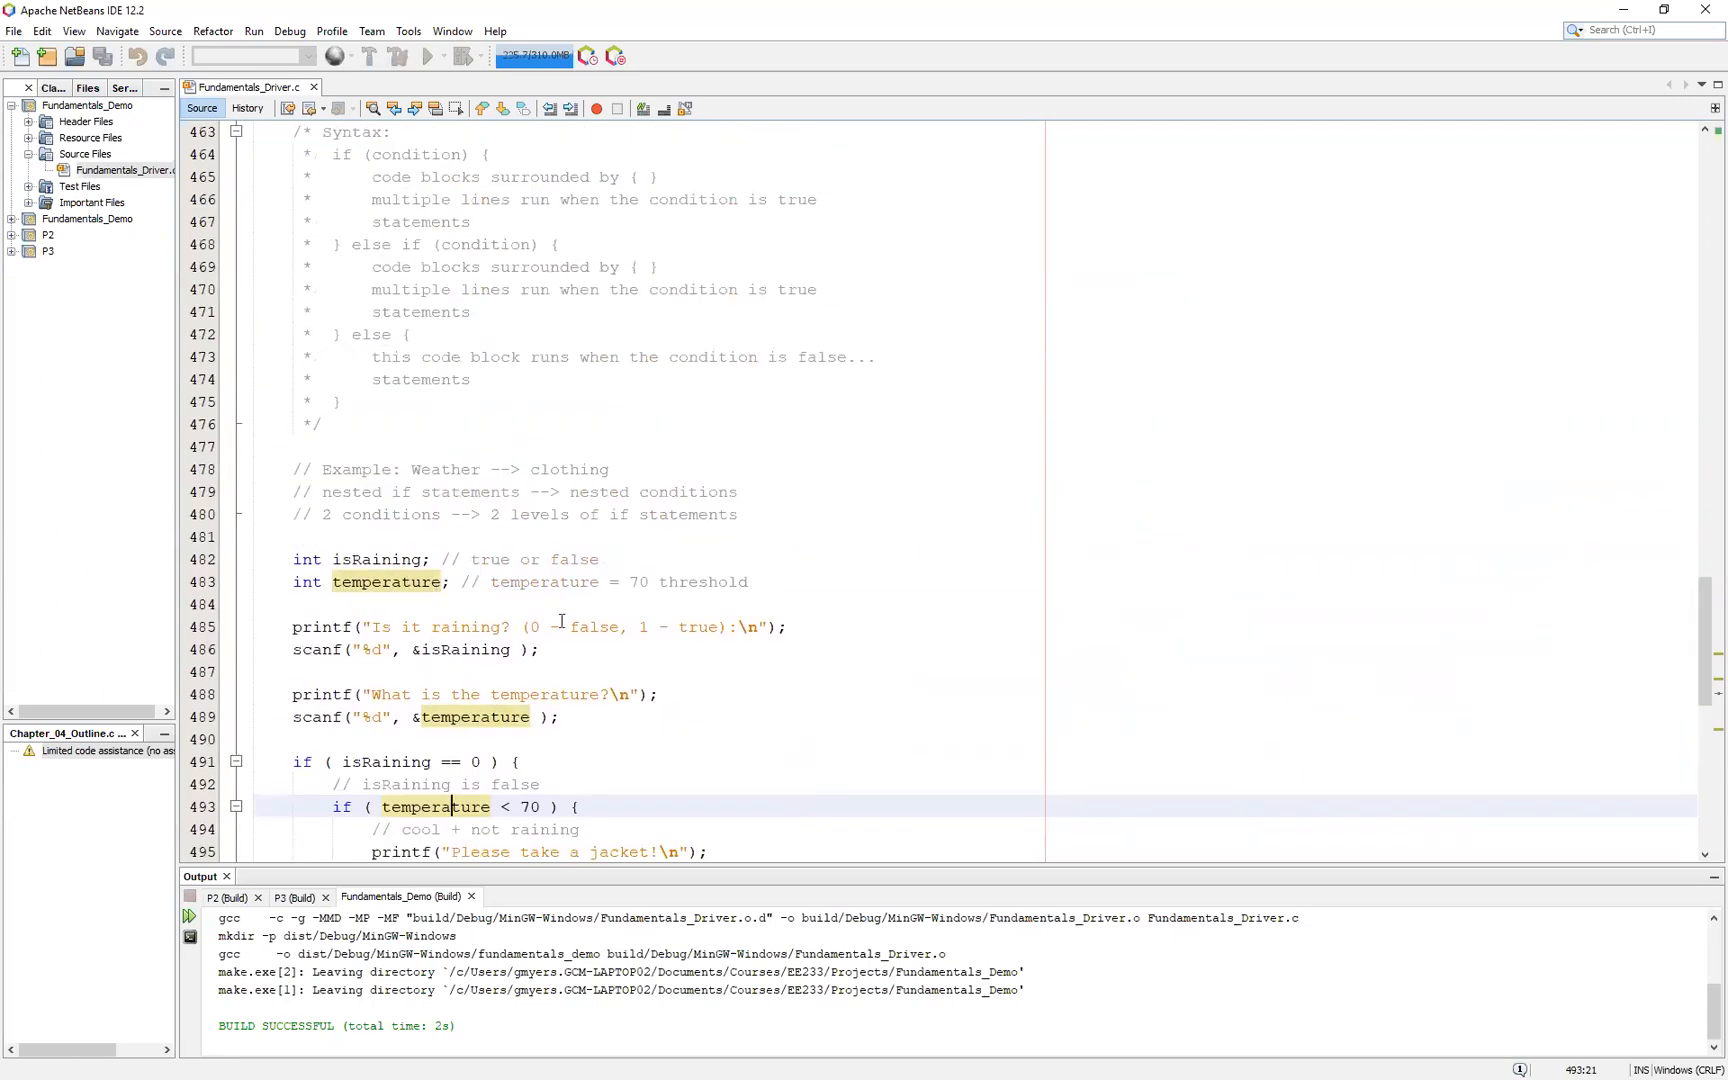
left_click(791, 582)
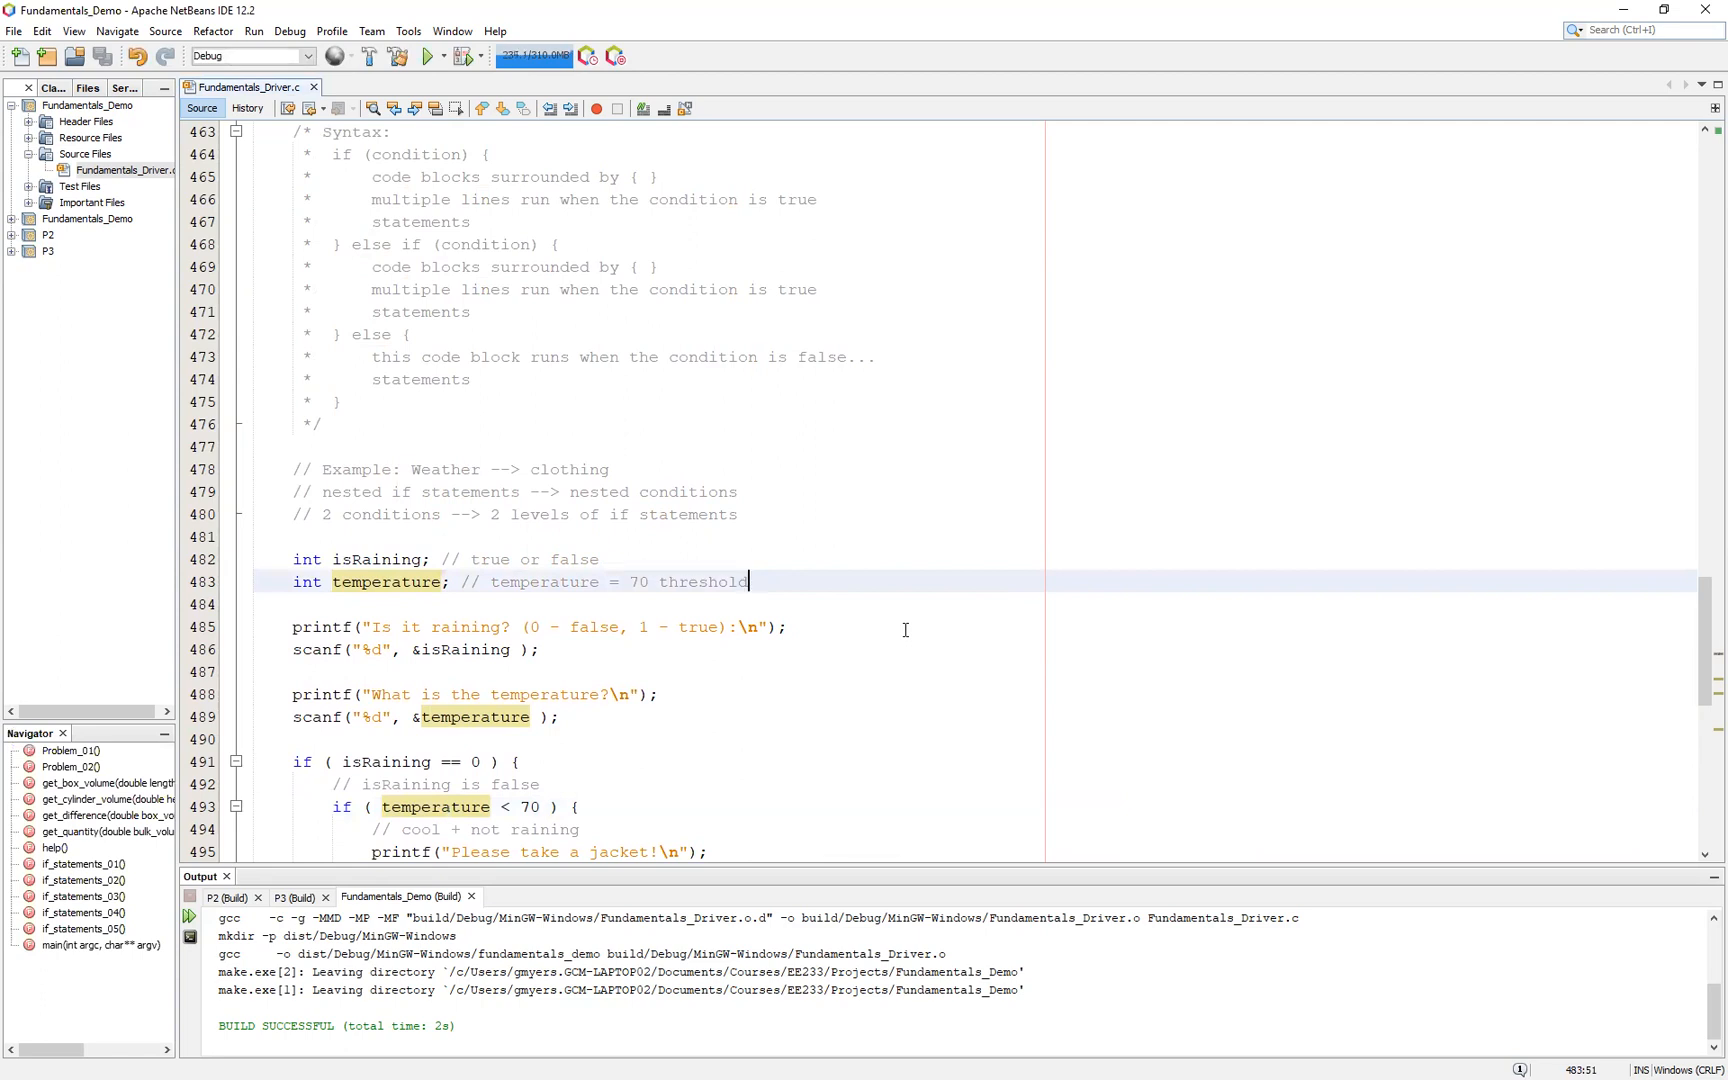
key("Return")
key("Return")
type("isRaining  =")
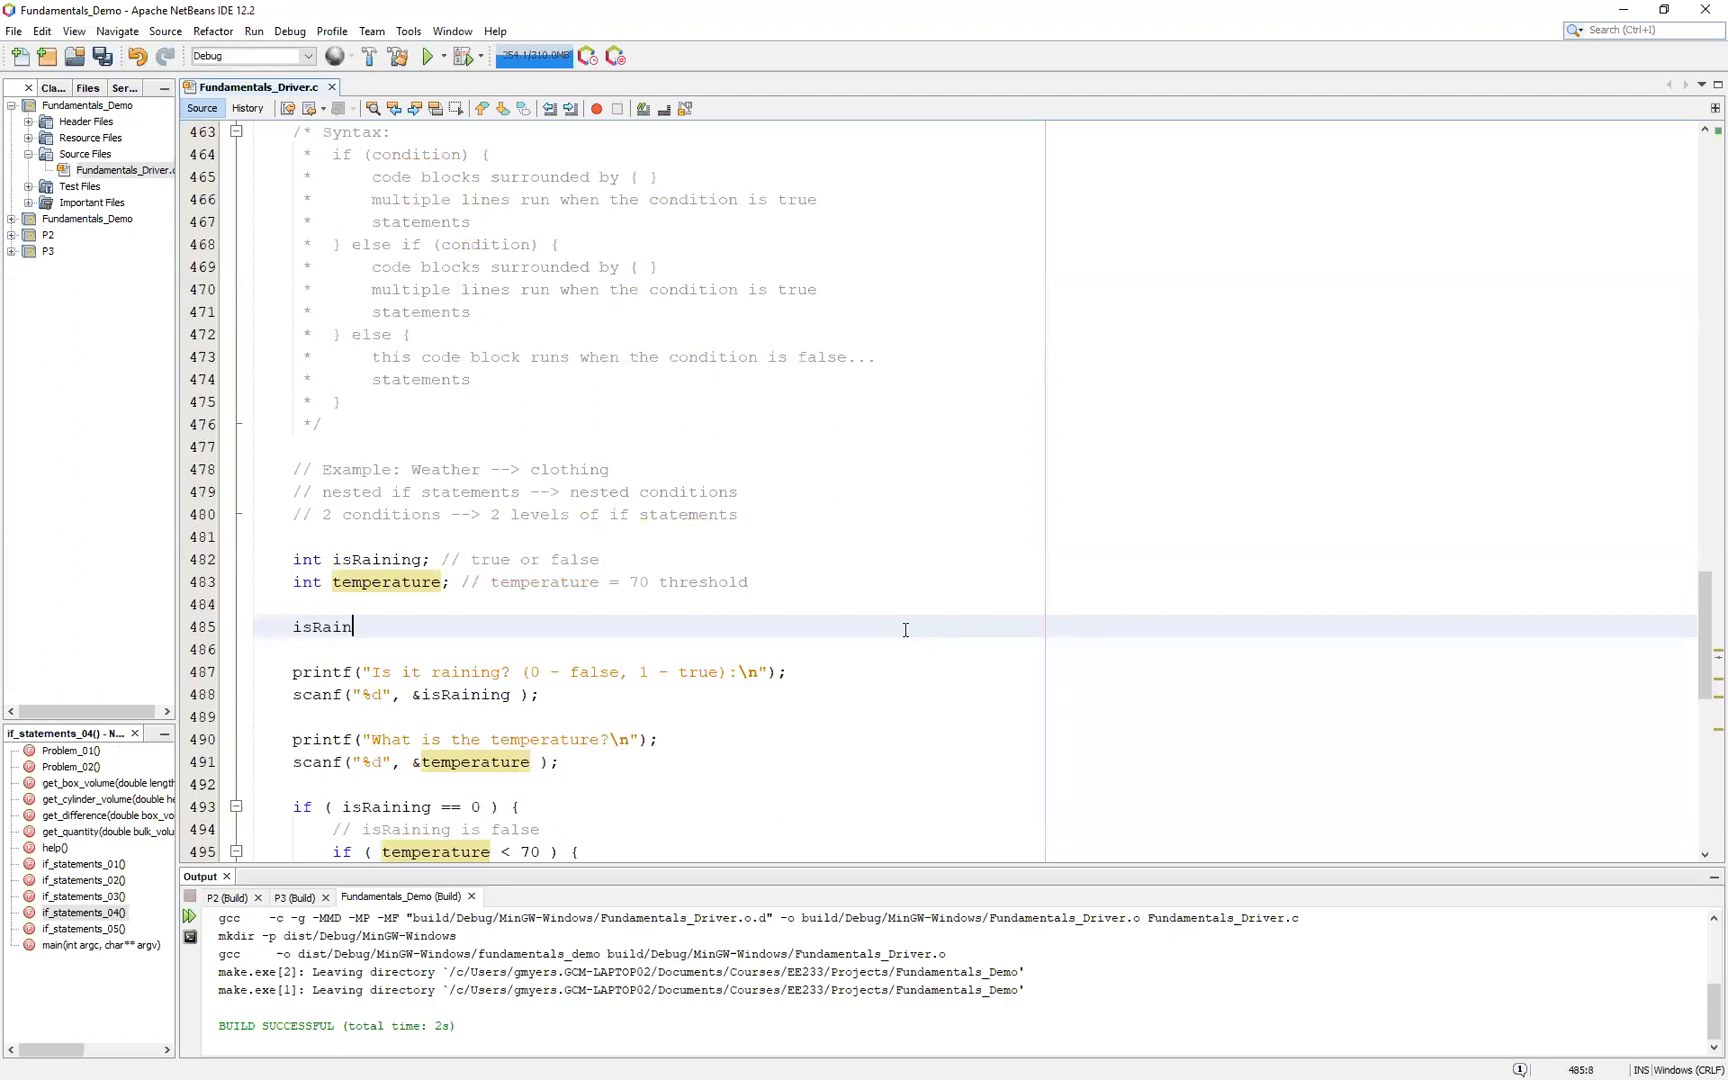
key("BackSpace")
key("BackSpace")
type("= 0;")
key("Return")
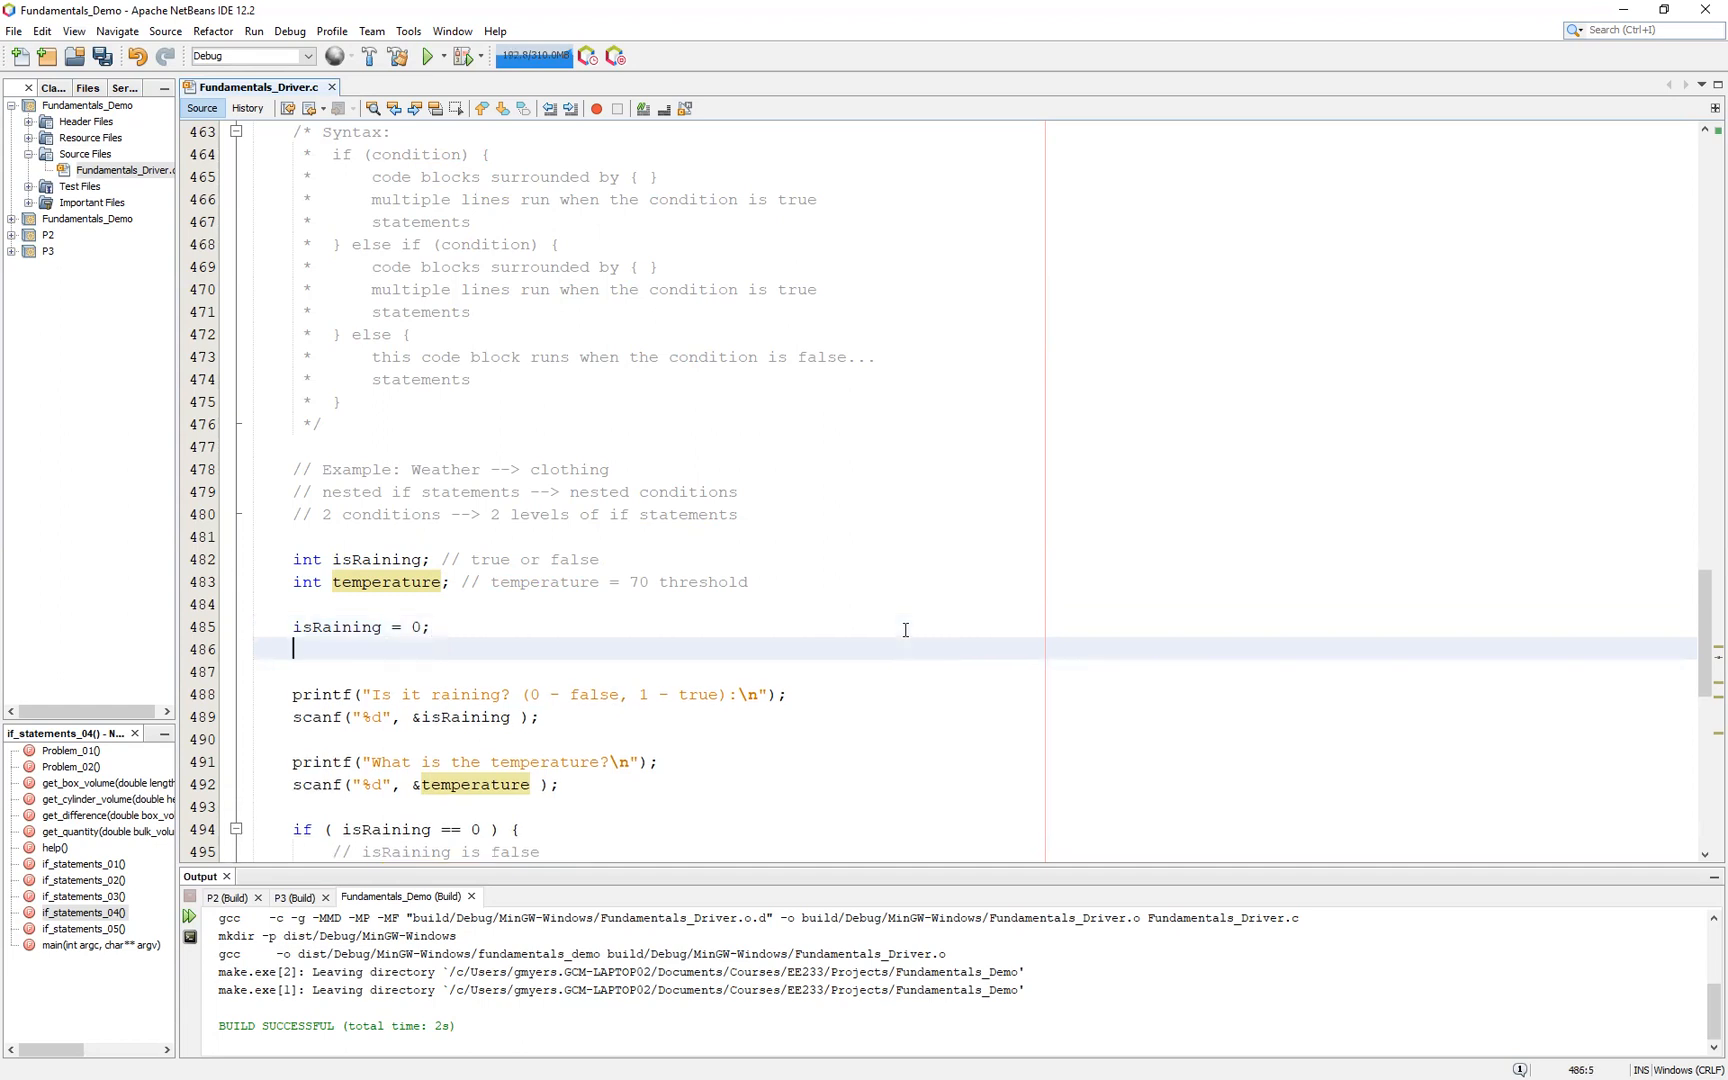
type("temperature = 0")
key("ctrl+s")
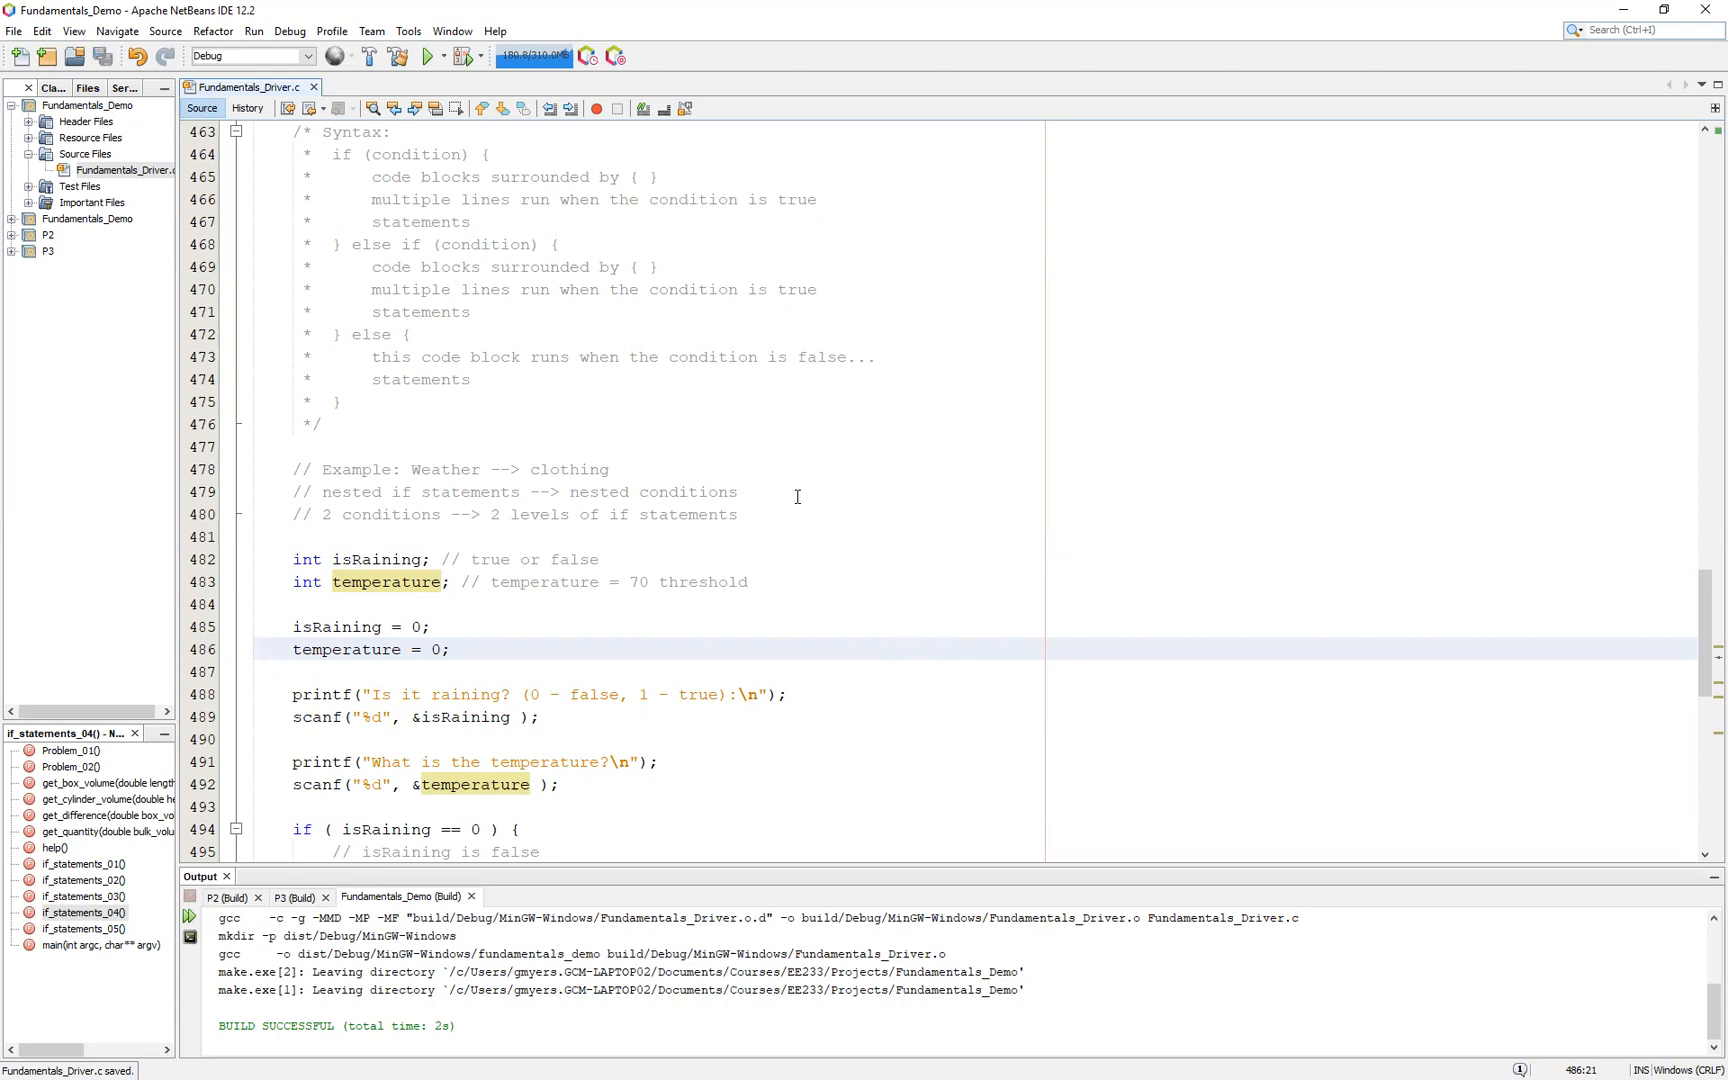
Step: Review the input prompts and nested if statements below the new assignments, and return to the draw.io flowchart
scroll(797, 496, "down", 2)
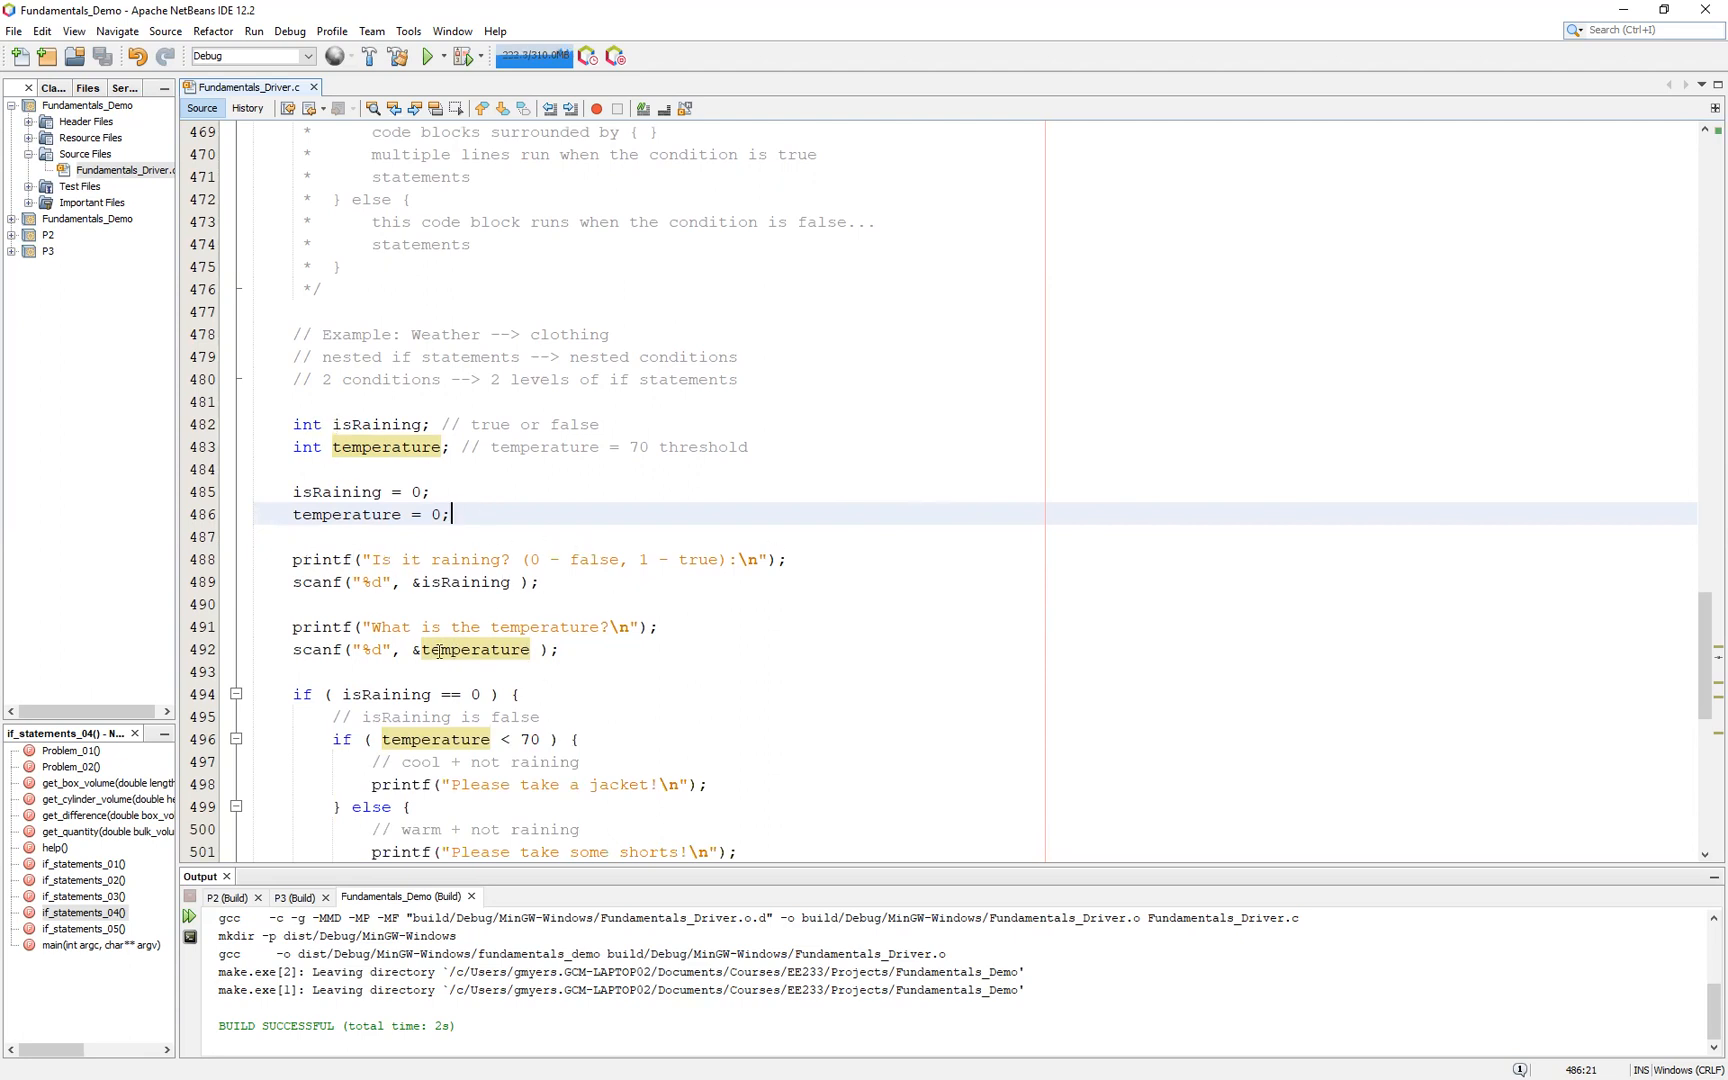
scroll(439, 652, "down", 2)
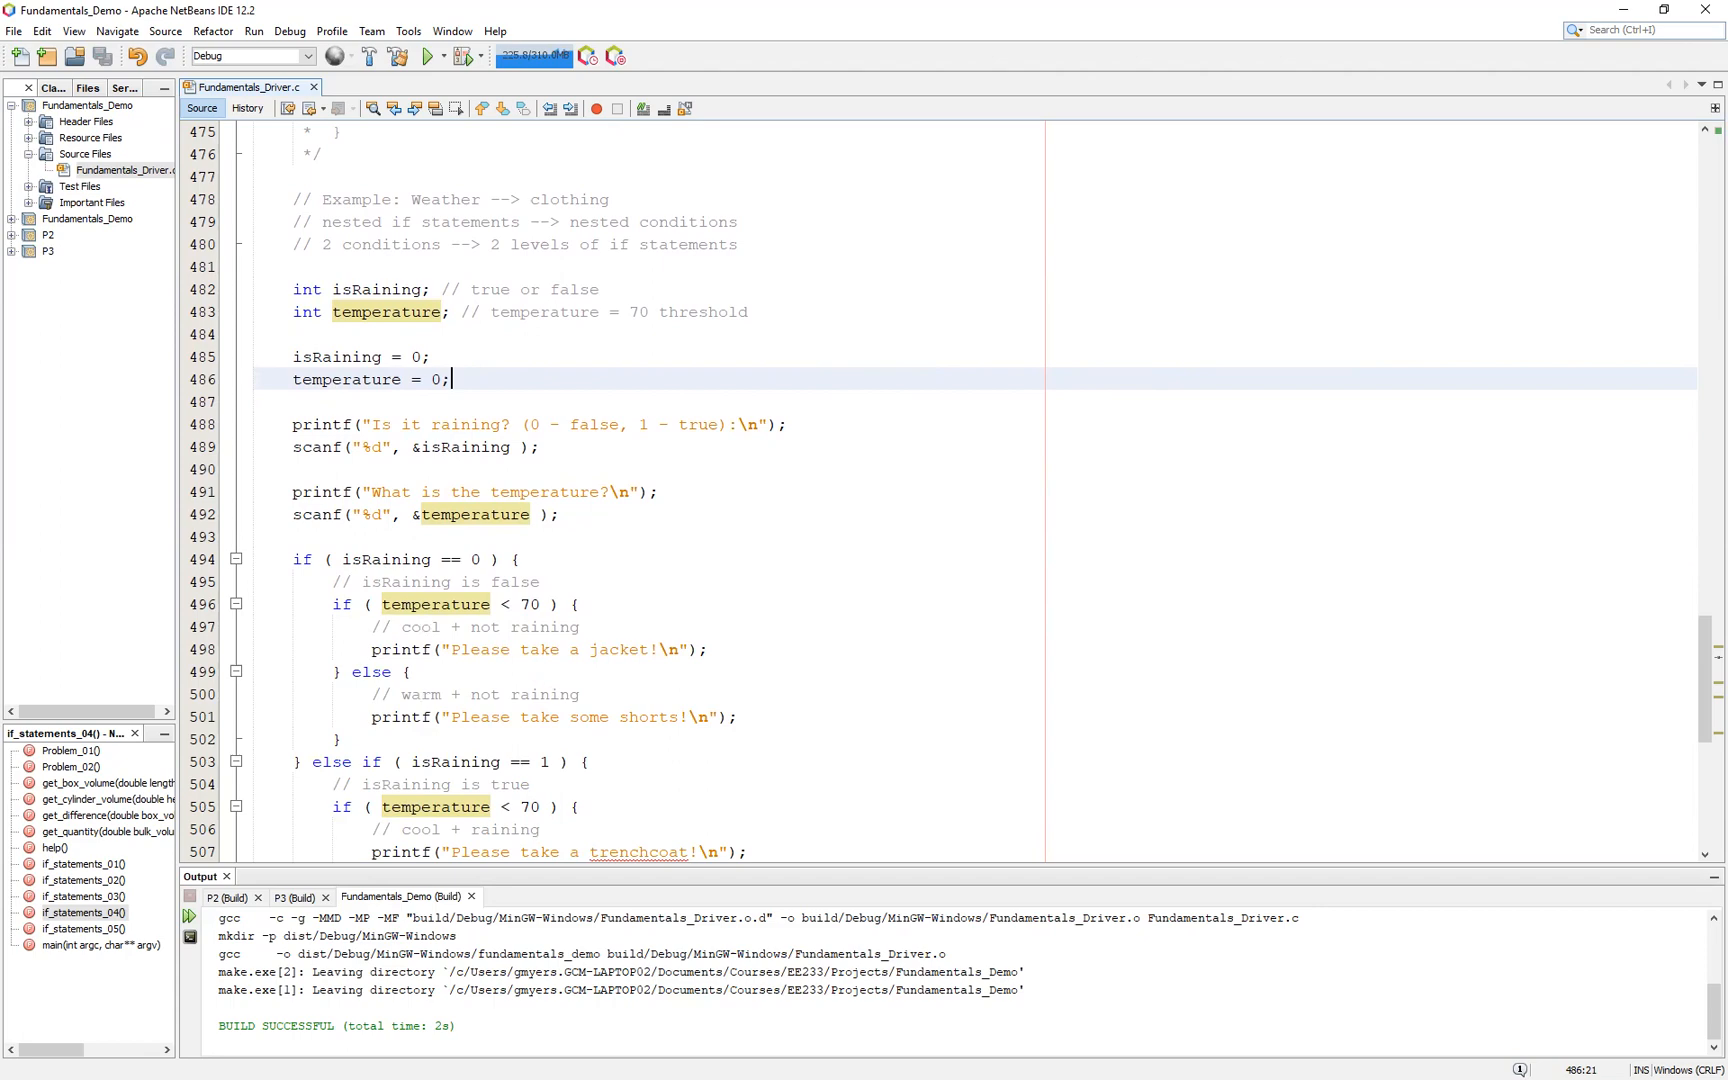
key("alt+Tab")
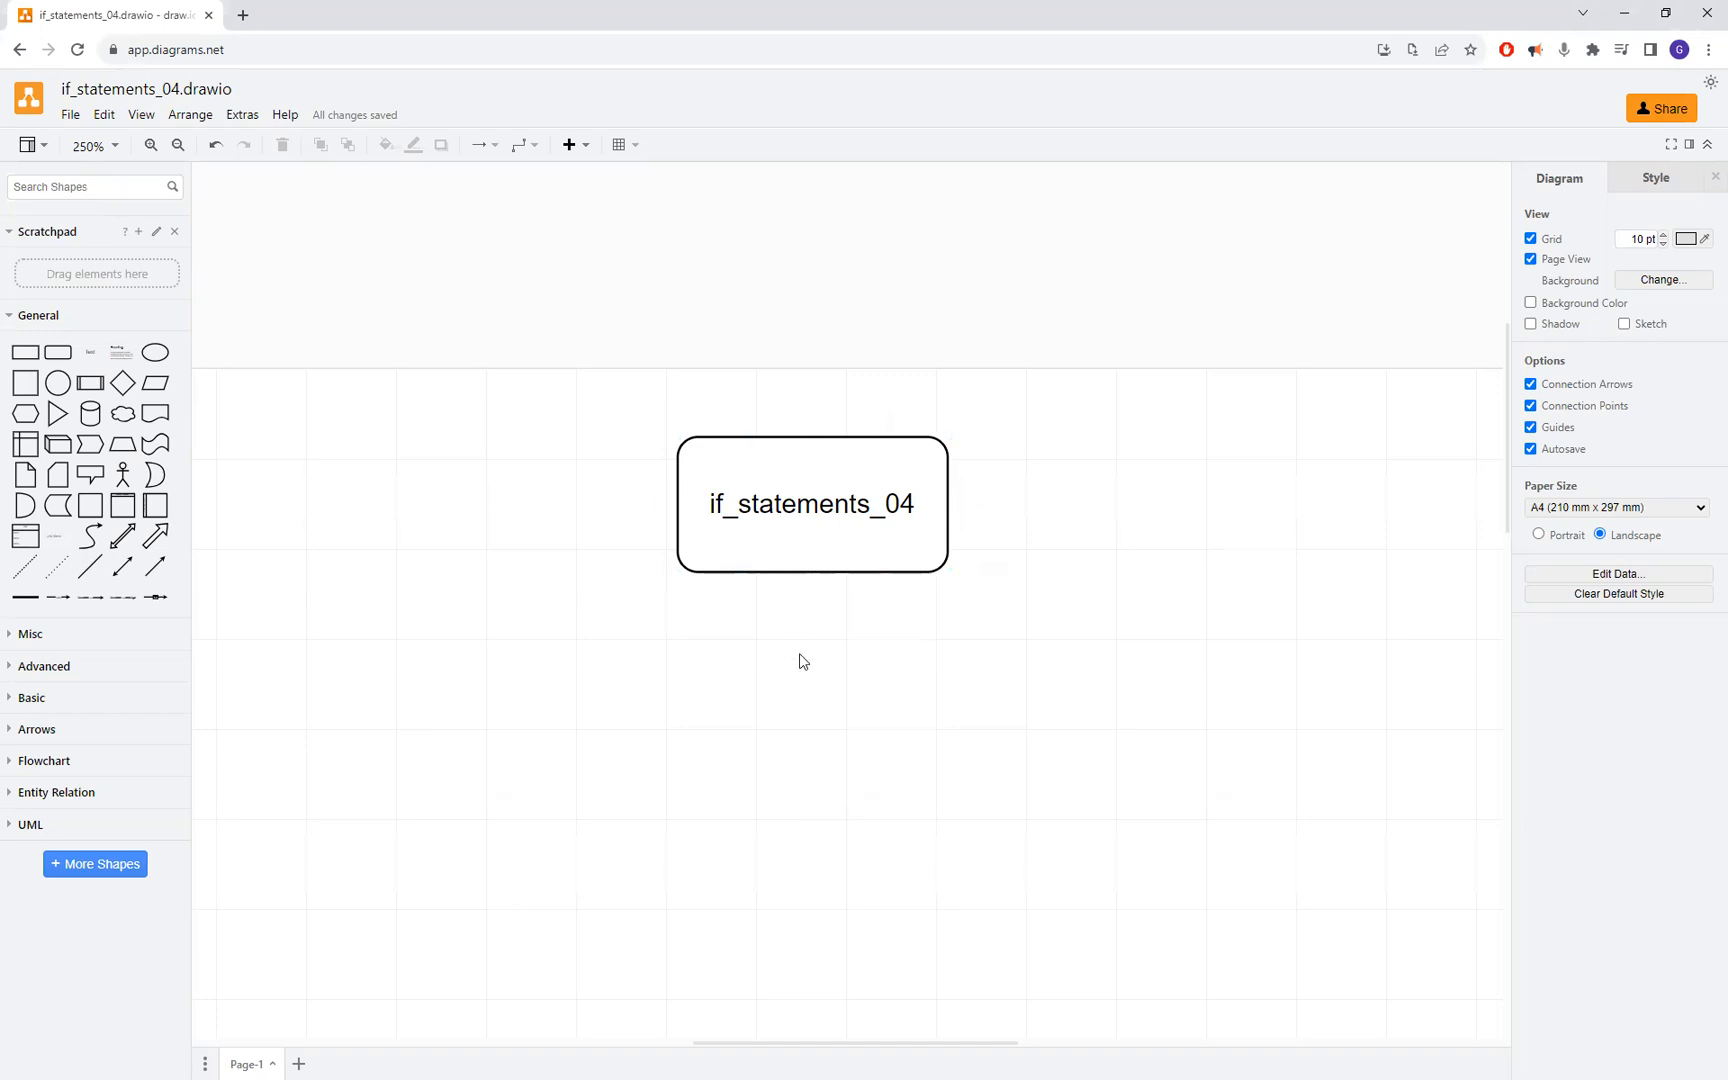
Step: Label the lower rounded rectangle near the page's lower edge "end"
scroll(799, 653, "down", 10)
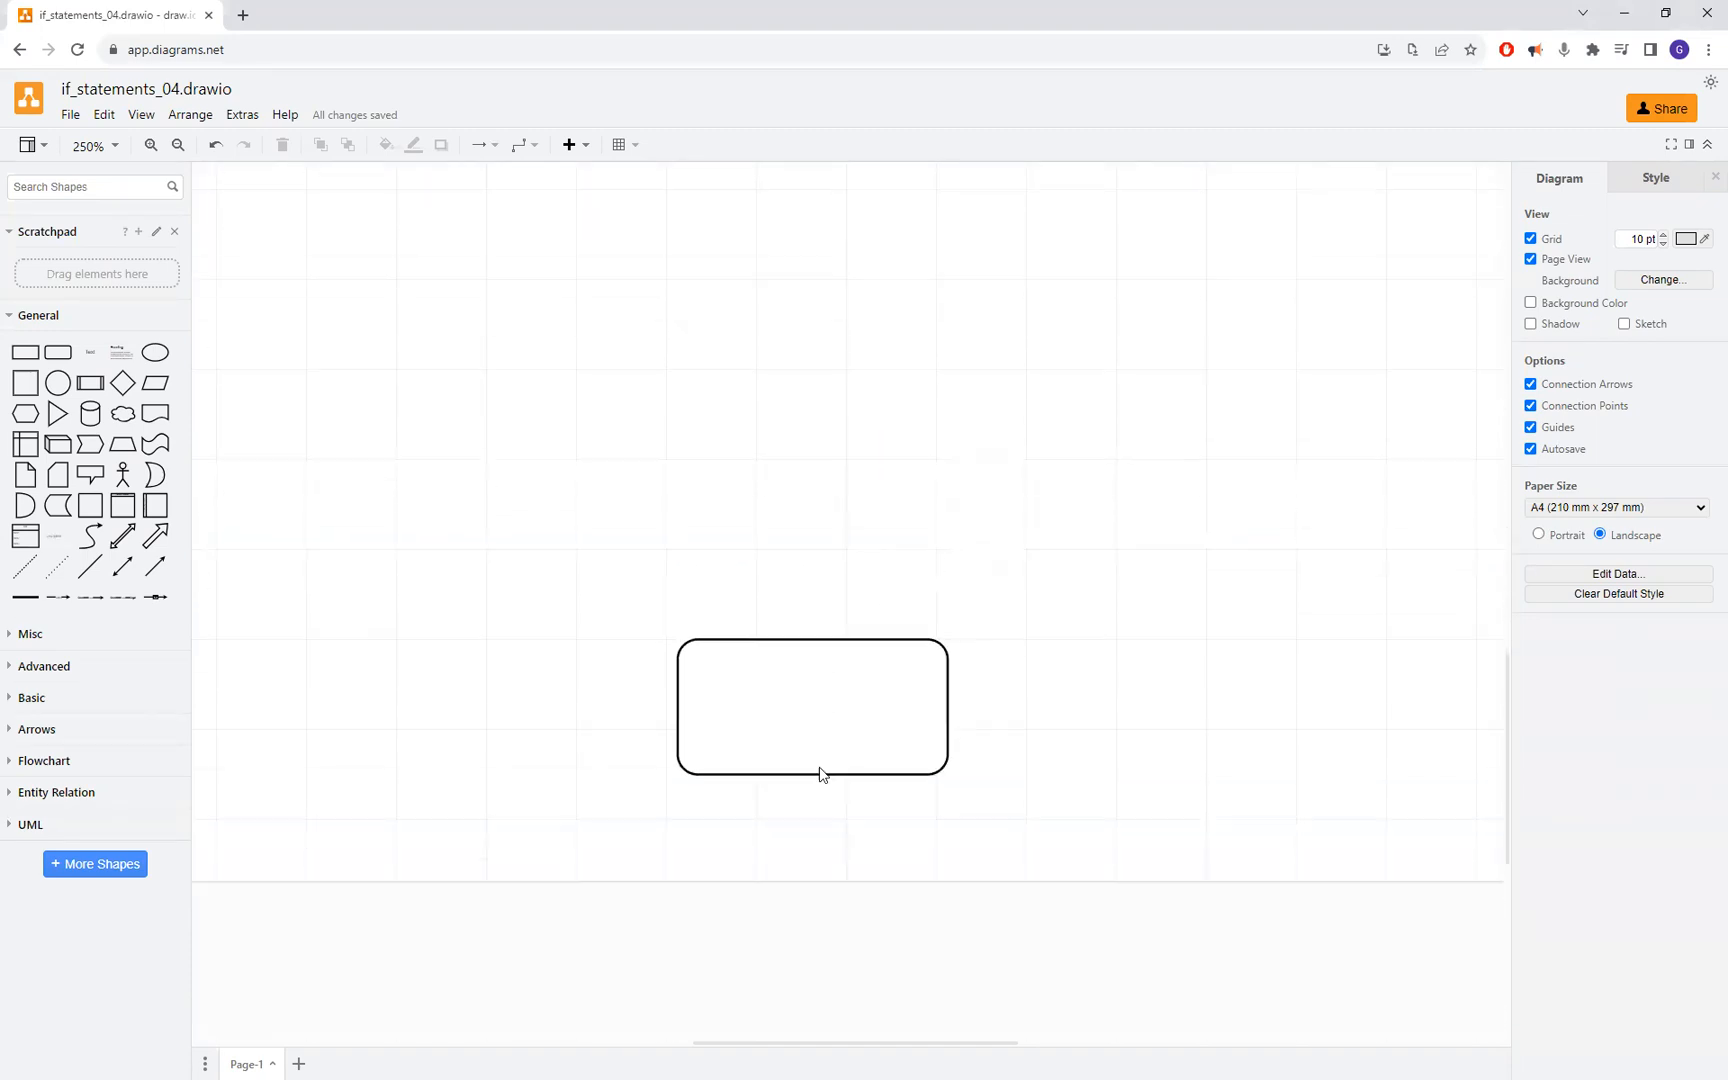
double_click(789, 701)
type("end")
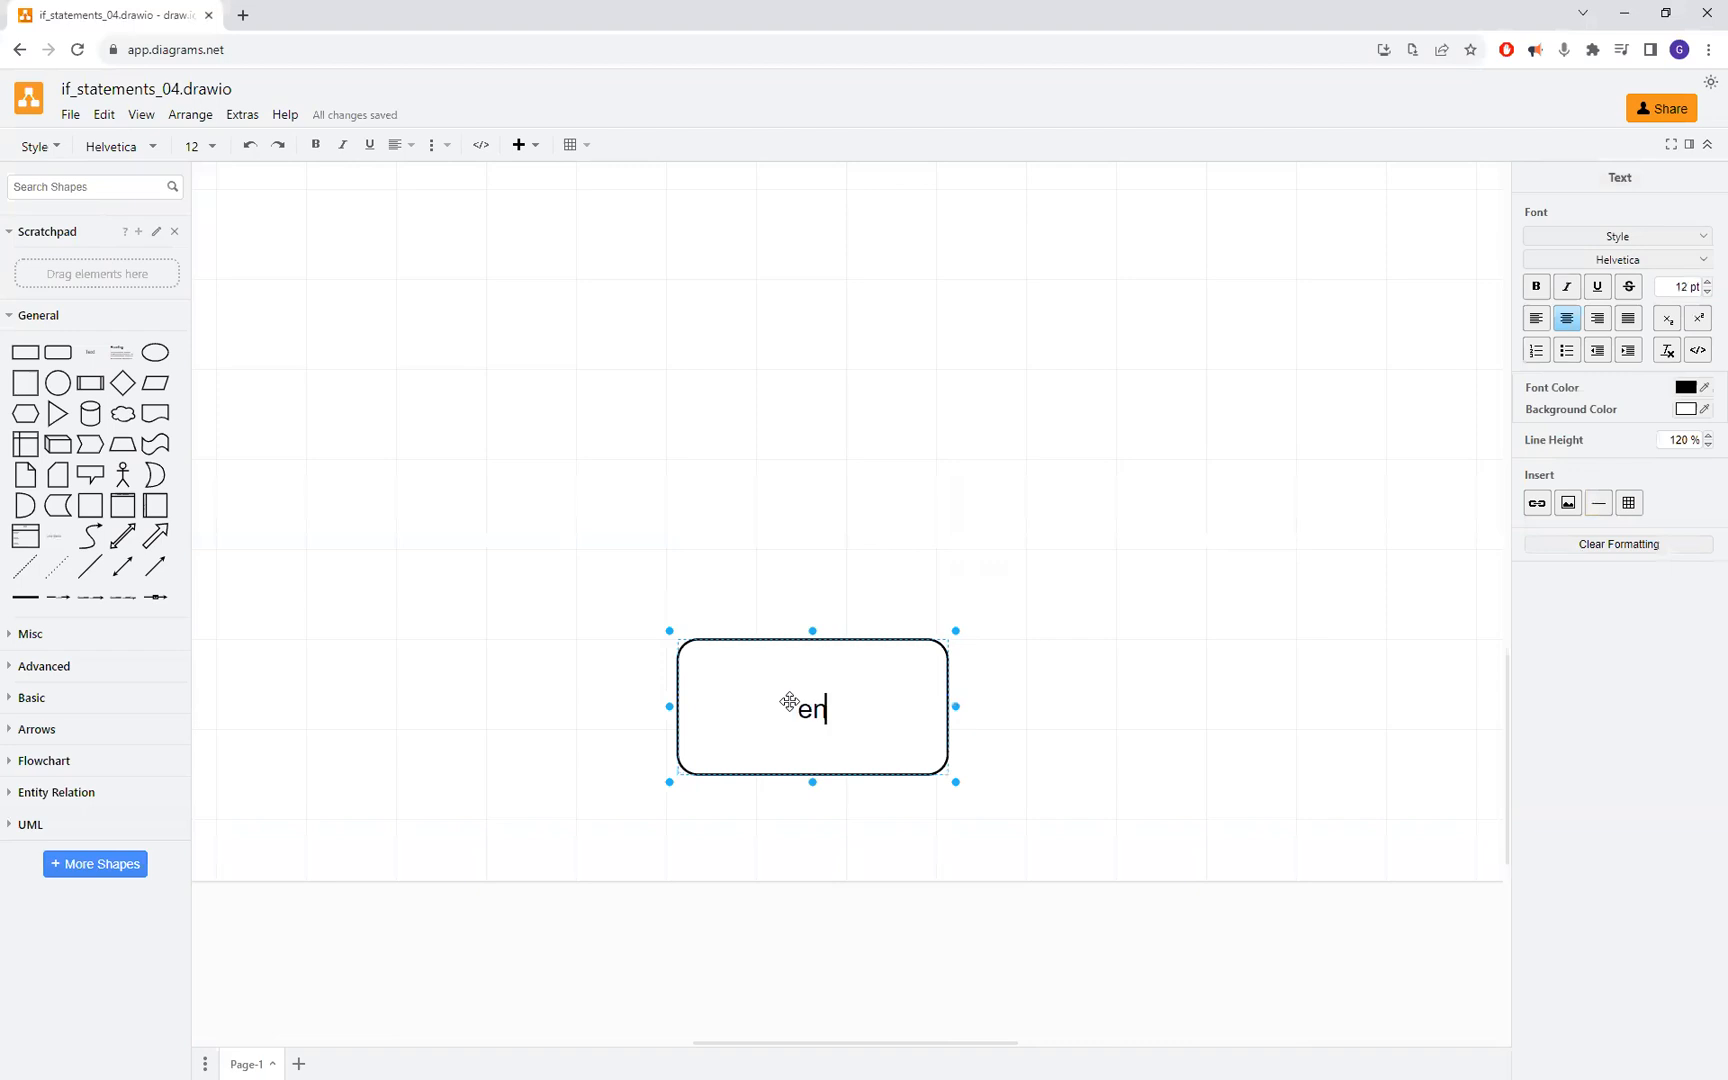
left_click(864, 400)
Step: Place a rectangle directly below the if_statements_04 terminal and label it "declare and initialize variables"
scroll(862, 399, "up", 5)
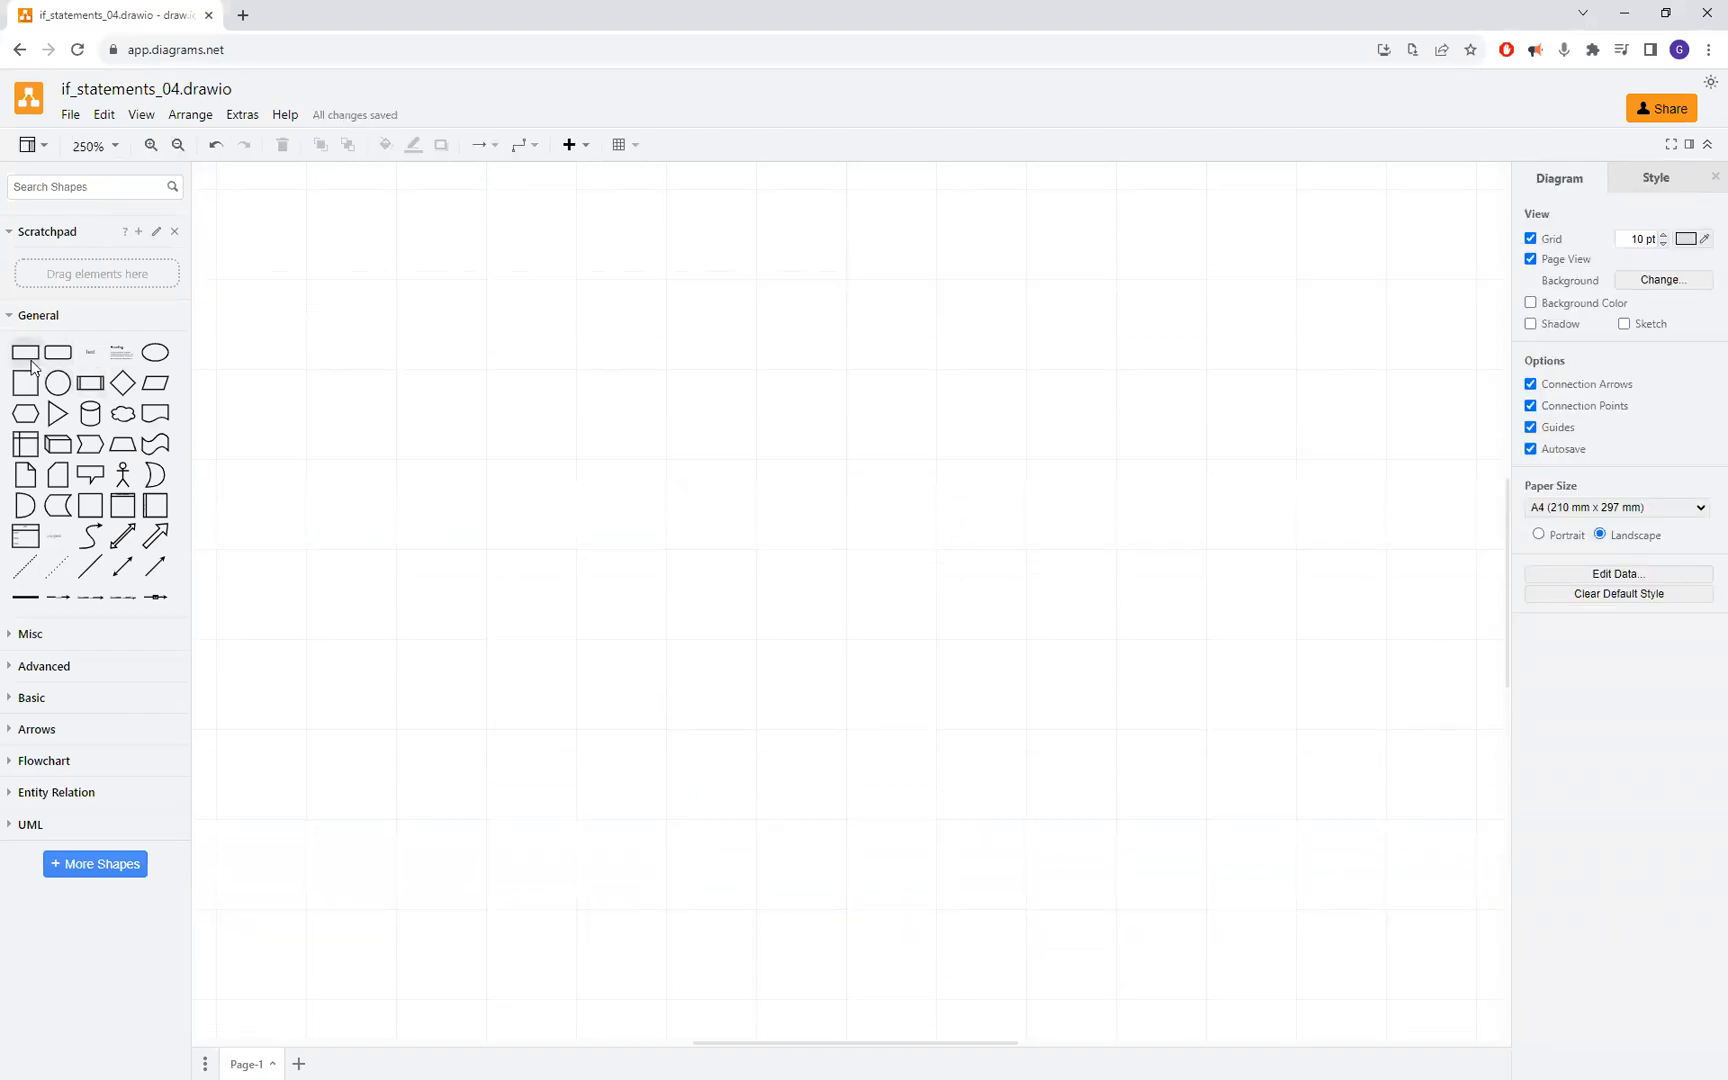
scroll(756, 528, "up", 3)
left_click_drag(22, 346, 686, 262)
double_click(771, 307)
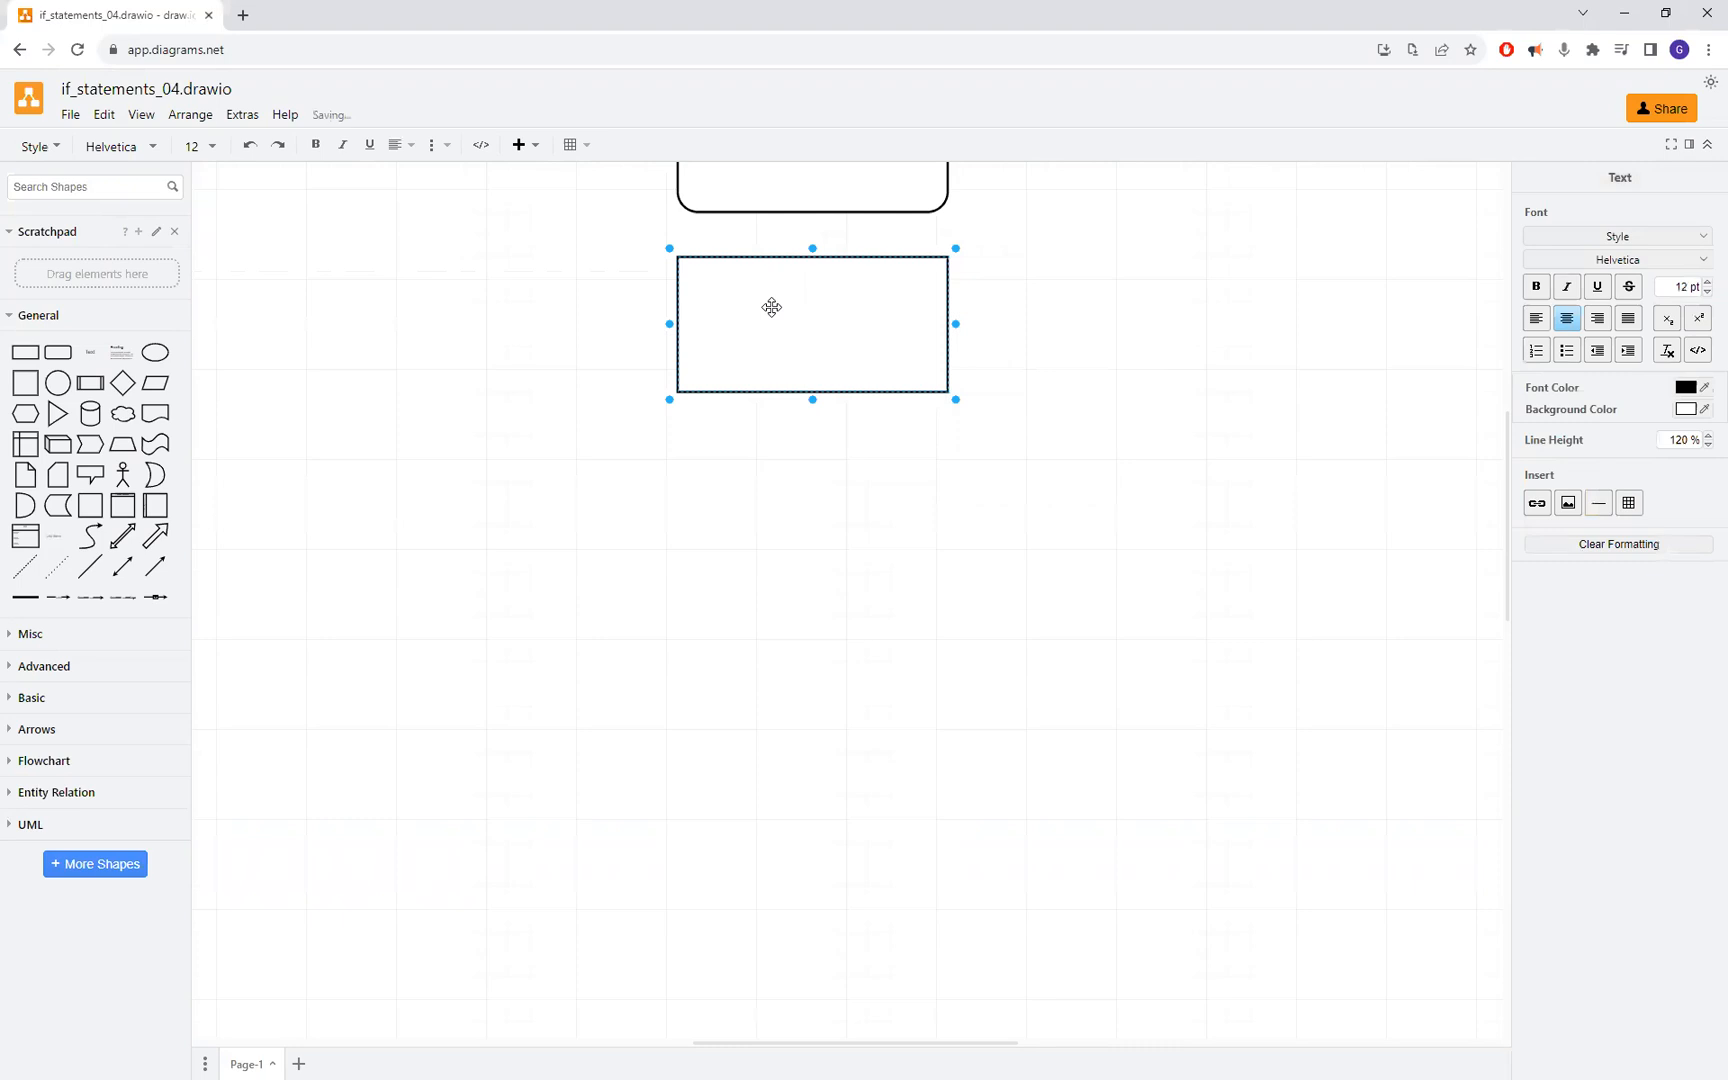
type("declare and init")
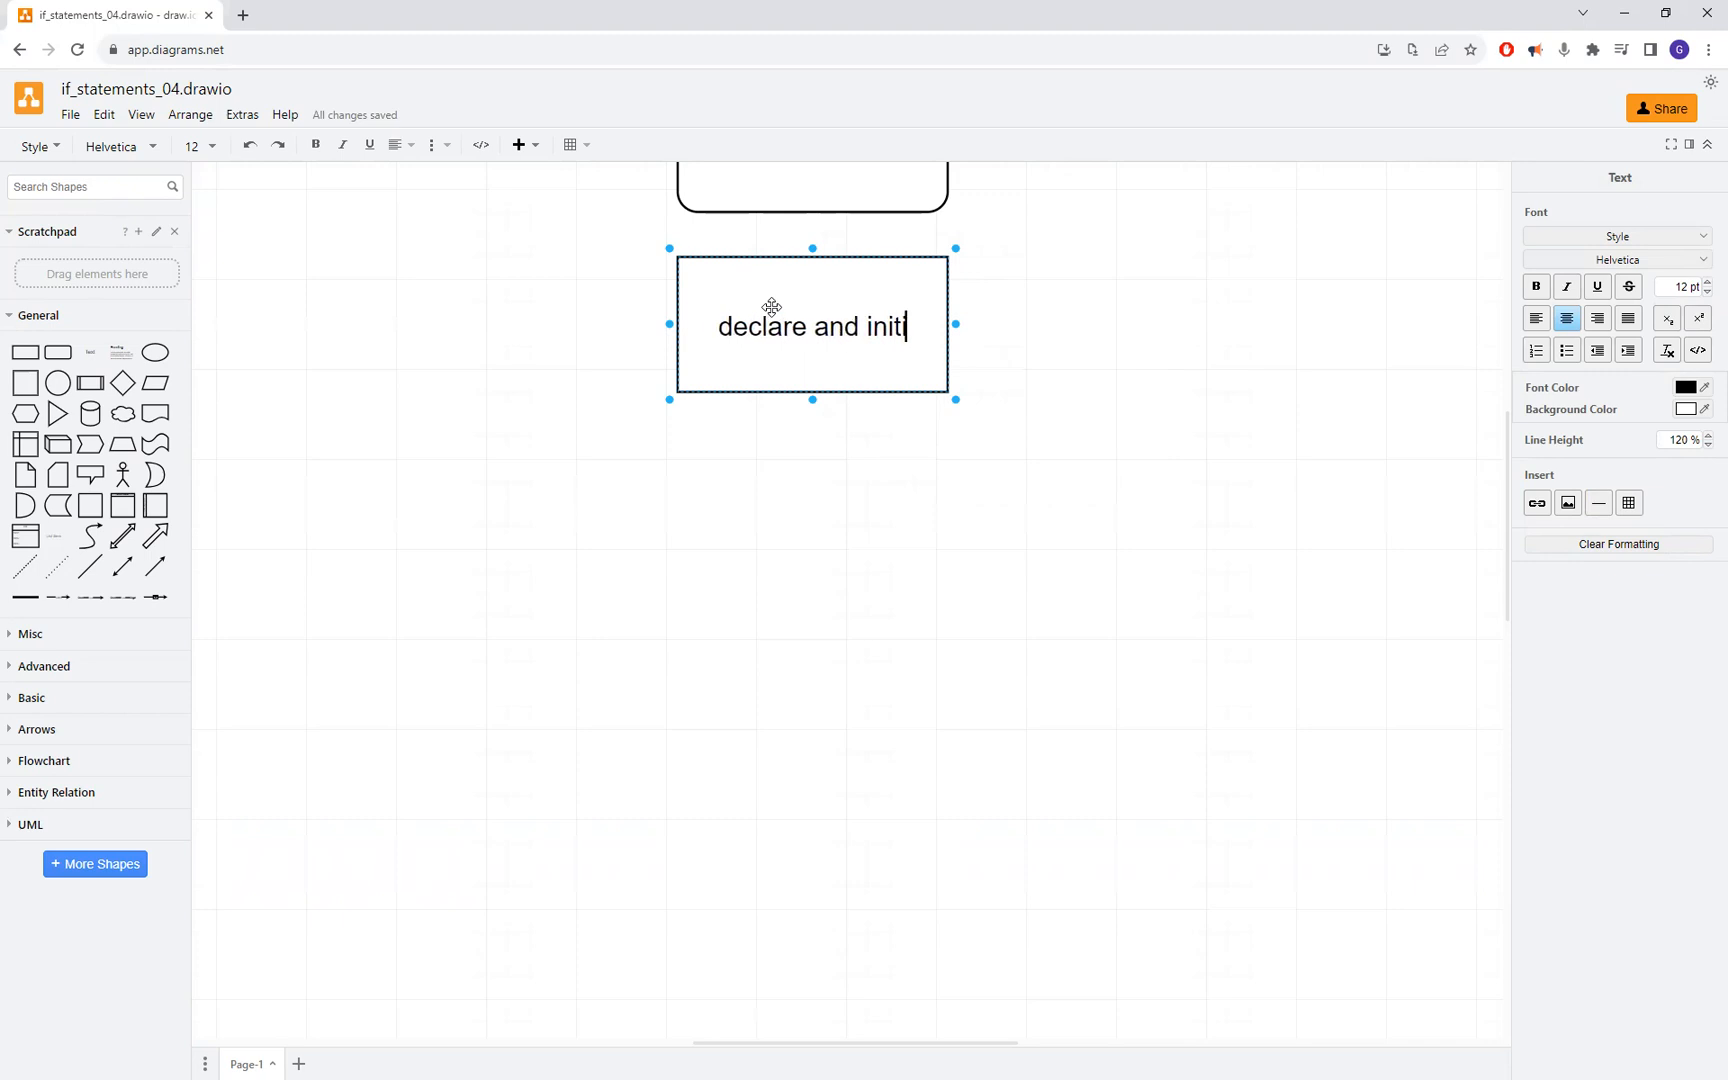
type("ialize v")
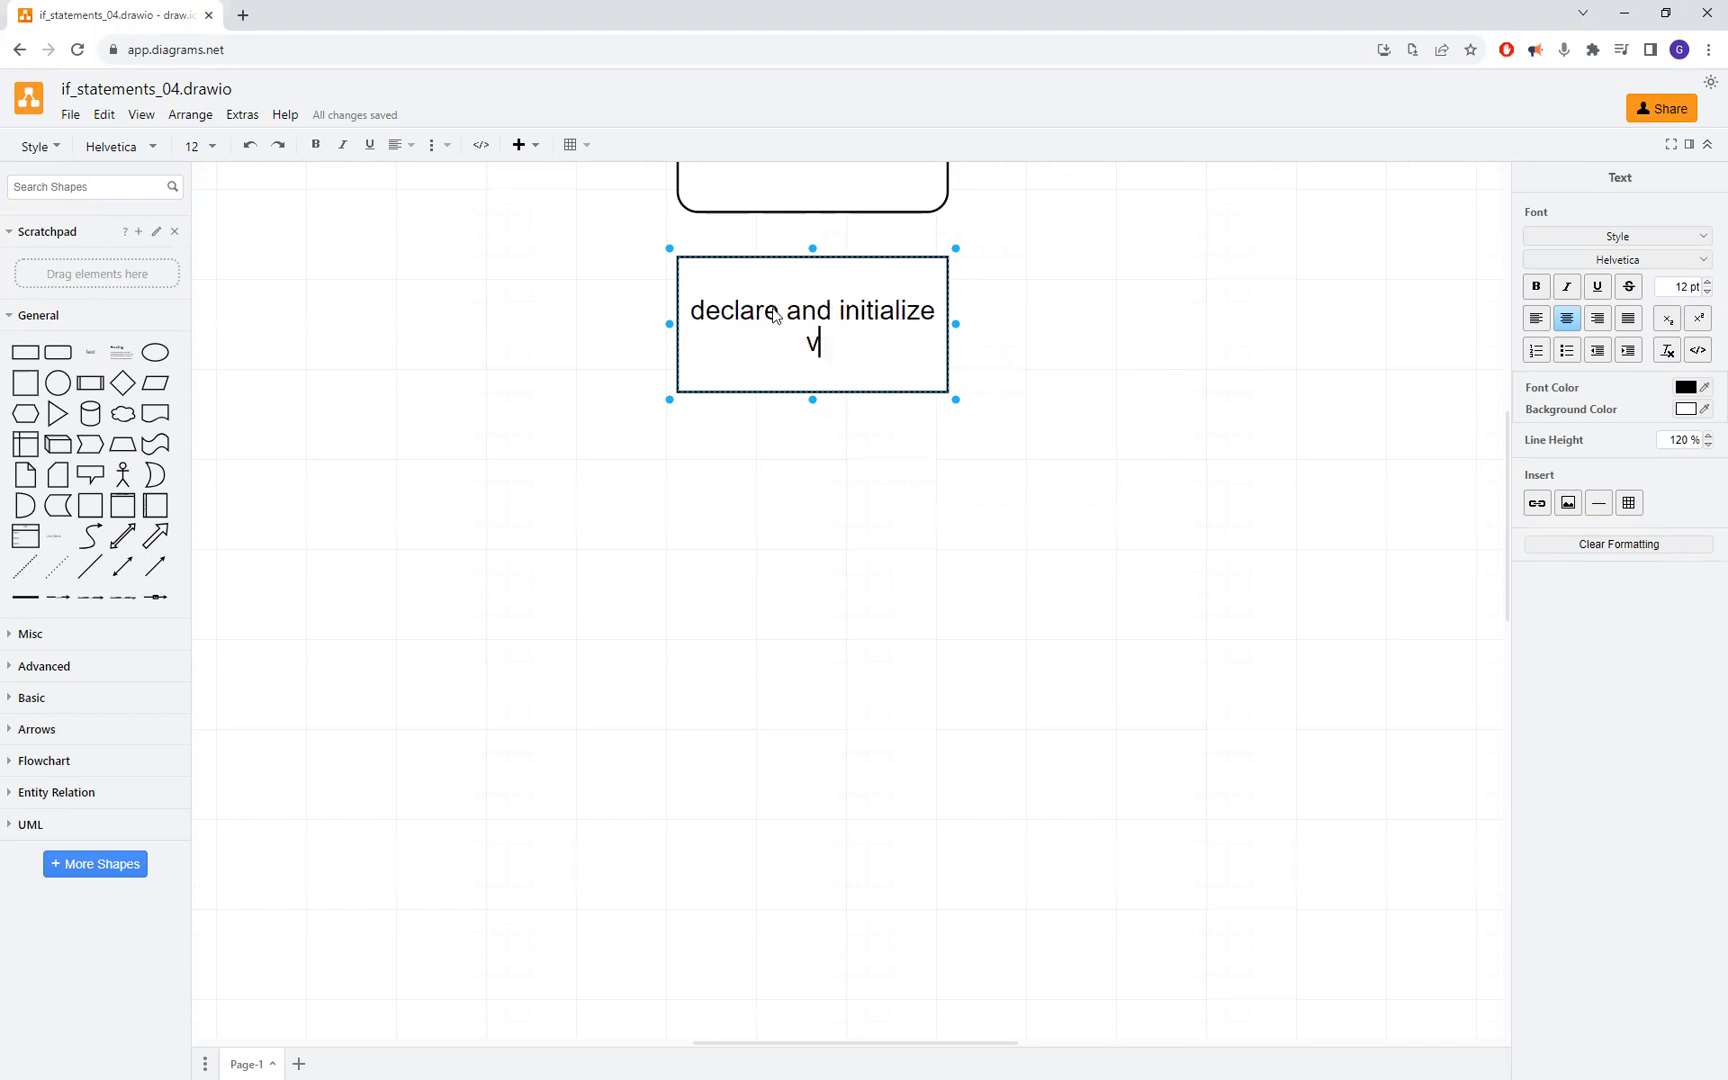
type("ariables")
left_click(822, 460)
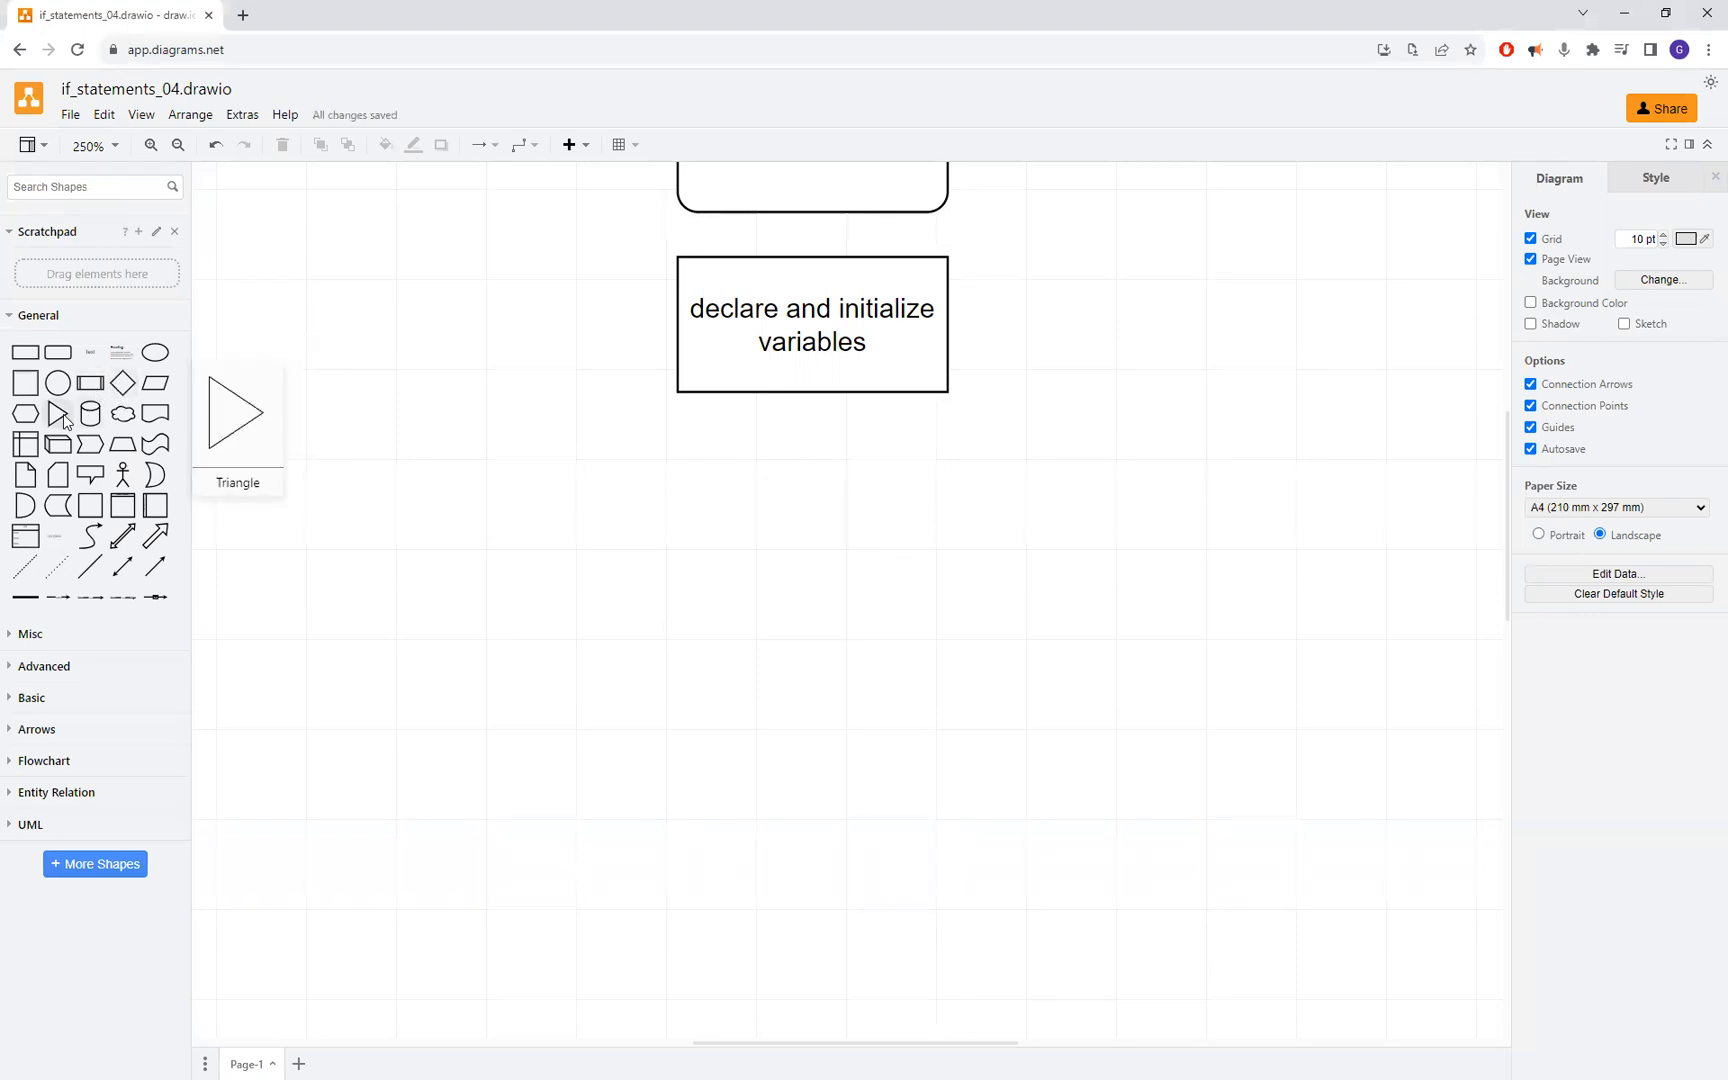
Step: Place a parallelogram below the variables rectangle and label it "prompt for isRaining"
mouse_move(161, 389)
left_click_drag(158, 389, 658, 470)
double_click(785, 515)
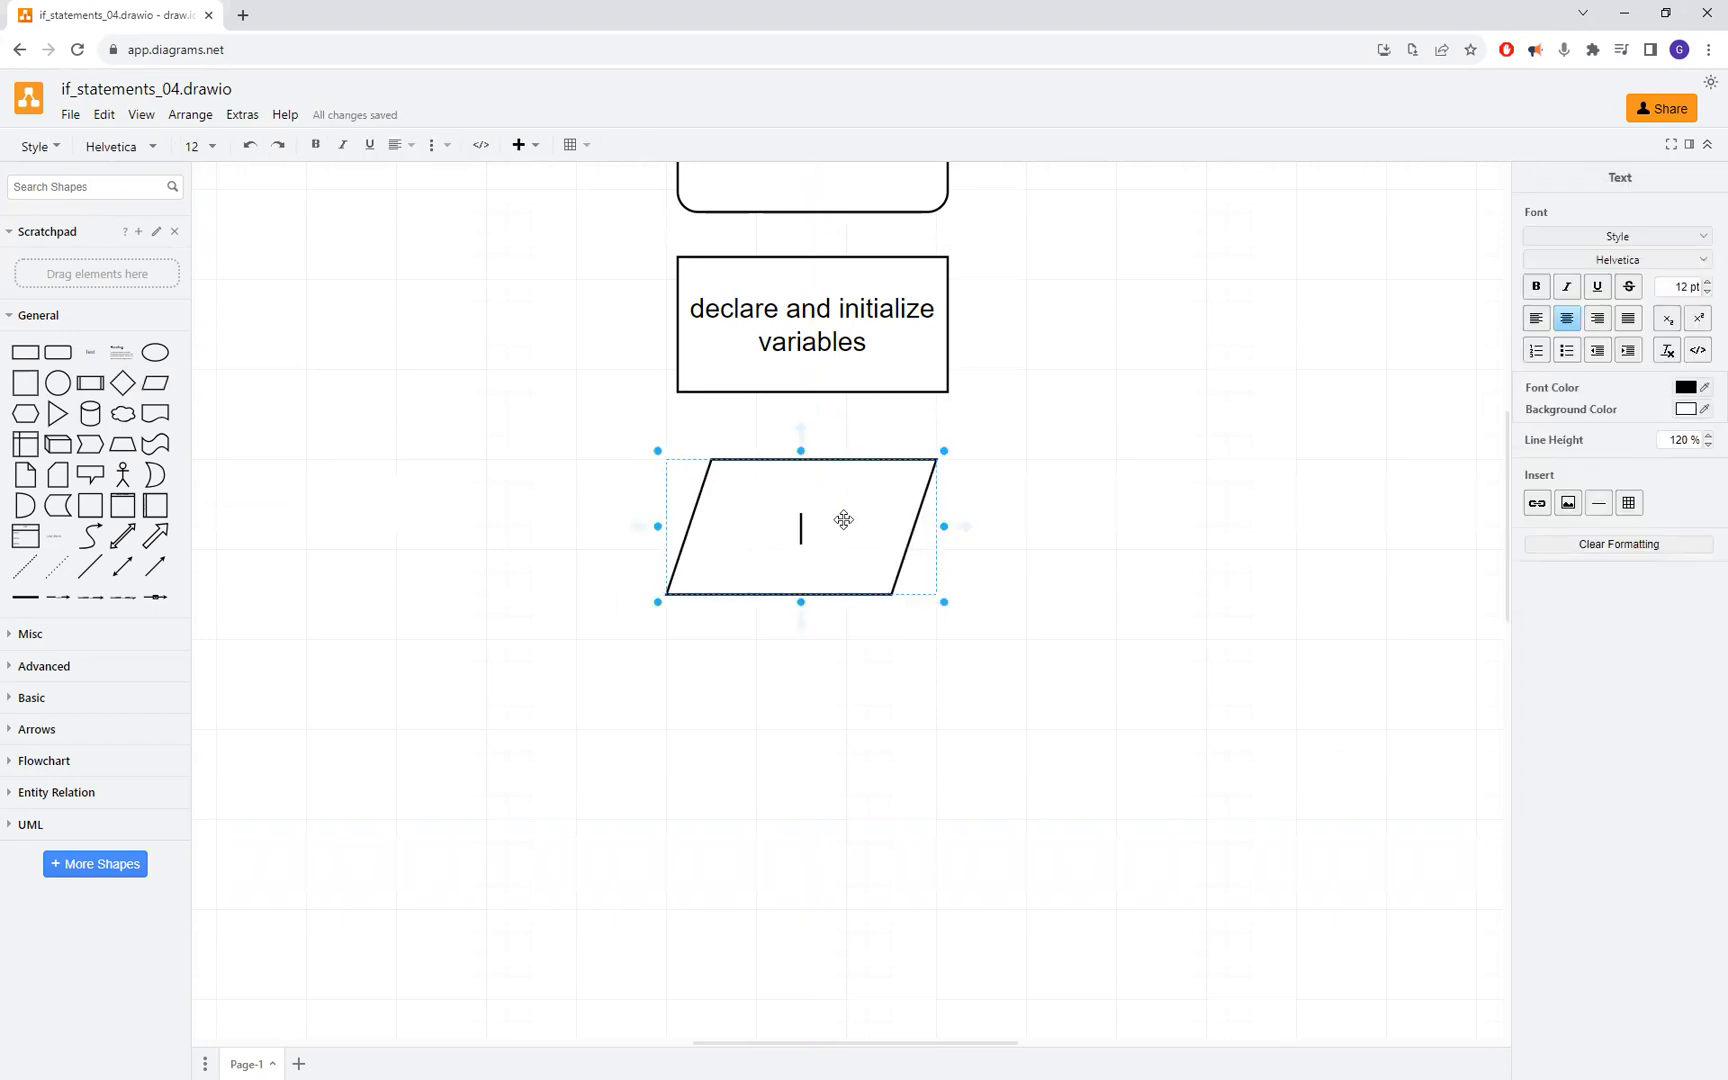
type("prm")
key("BackSpace")
type("ompt for ")
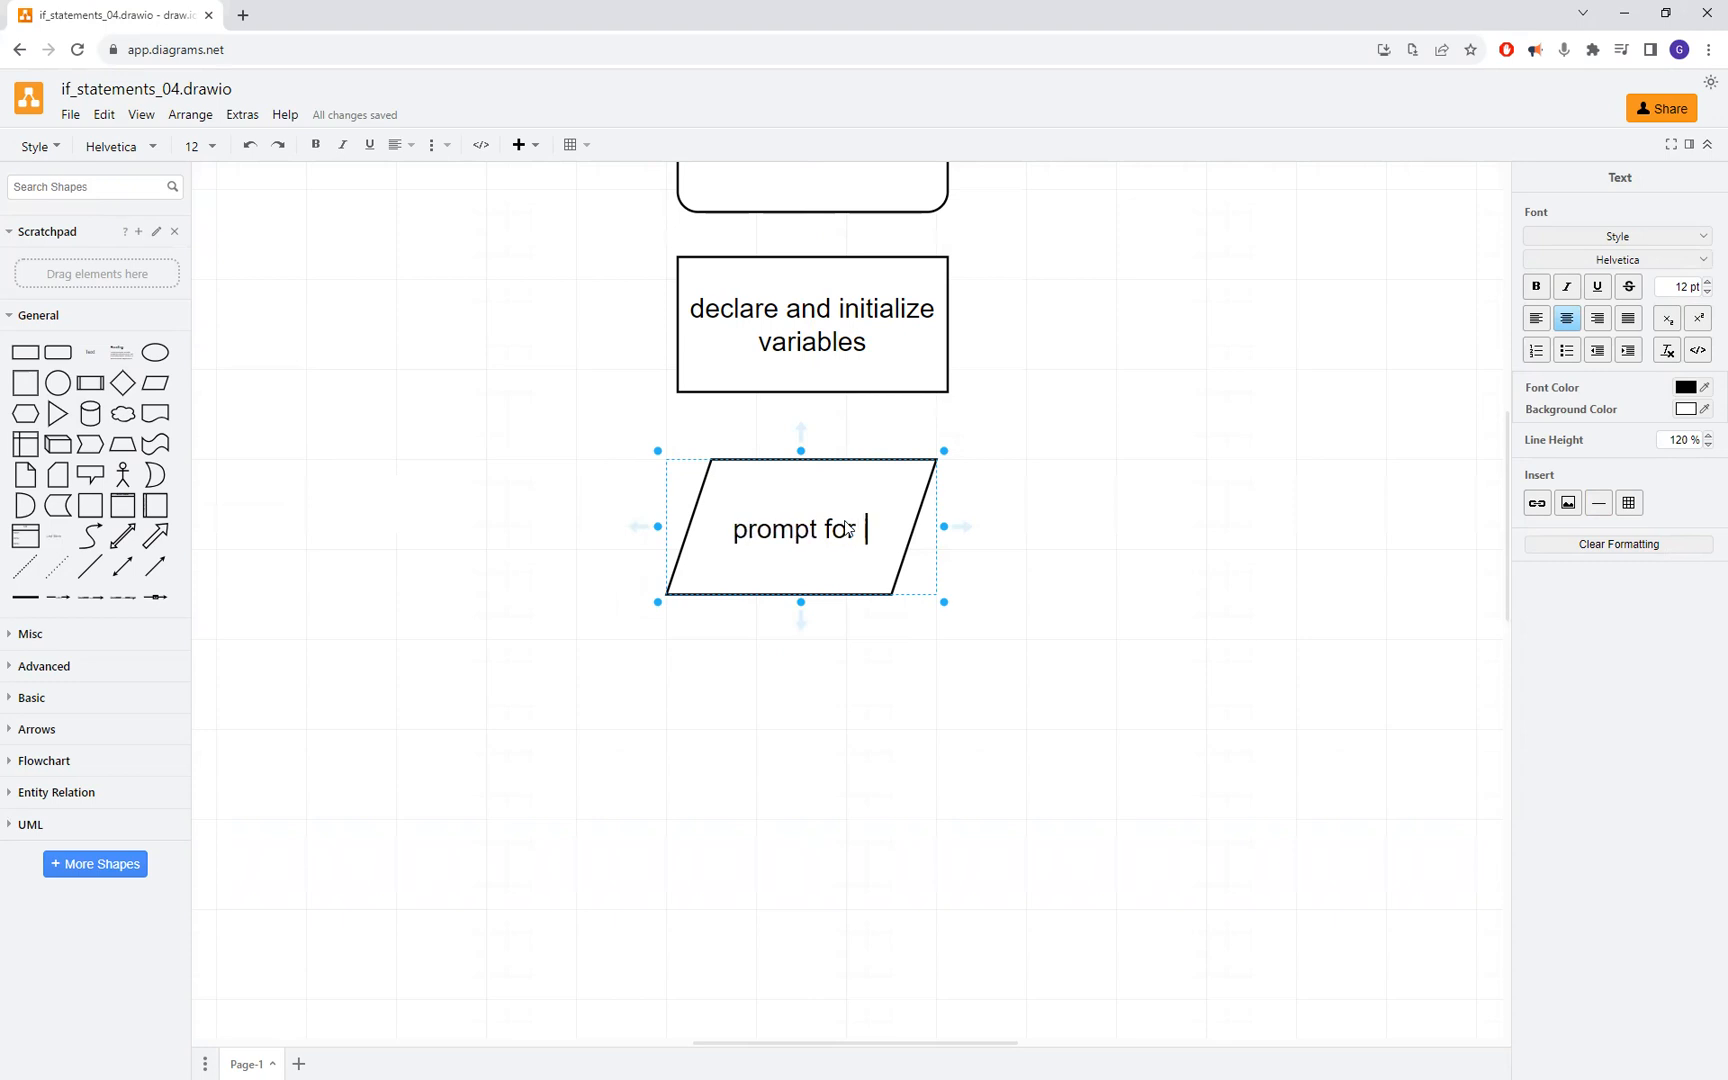
type("isRaining")
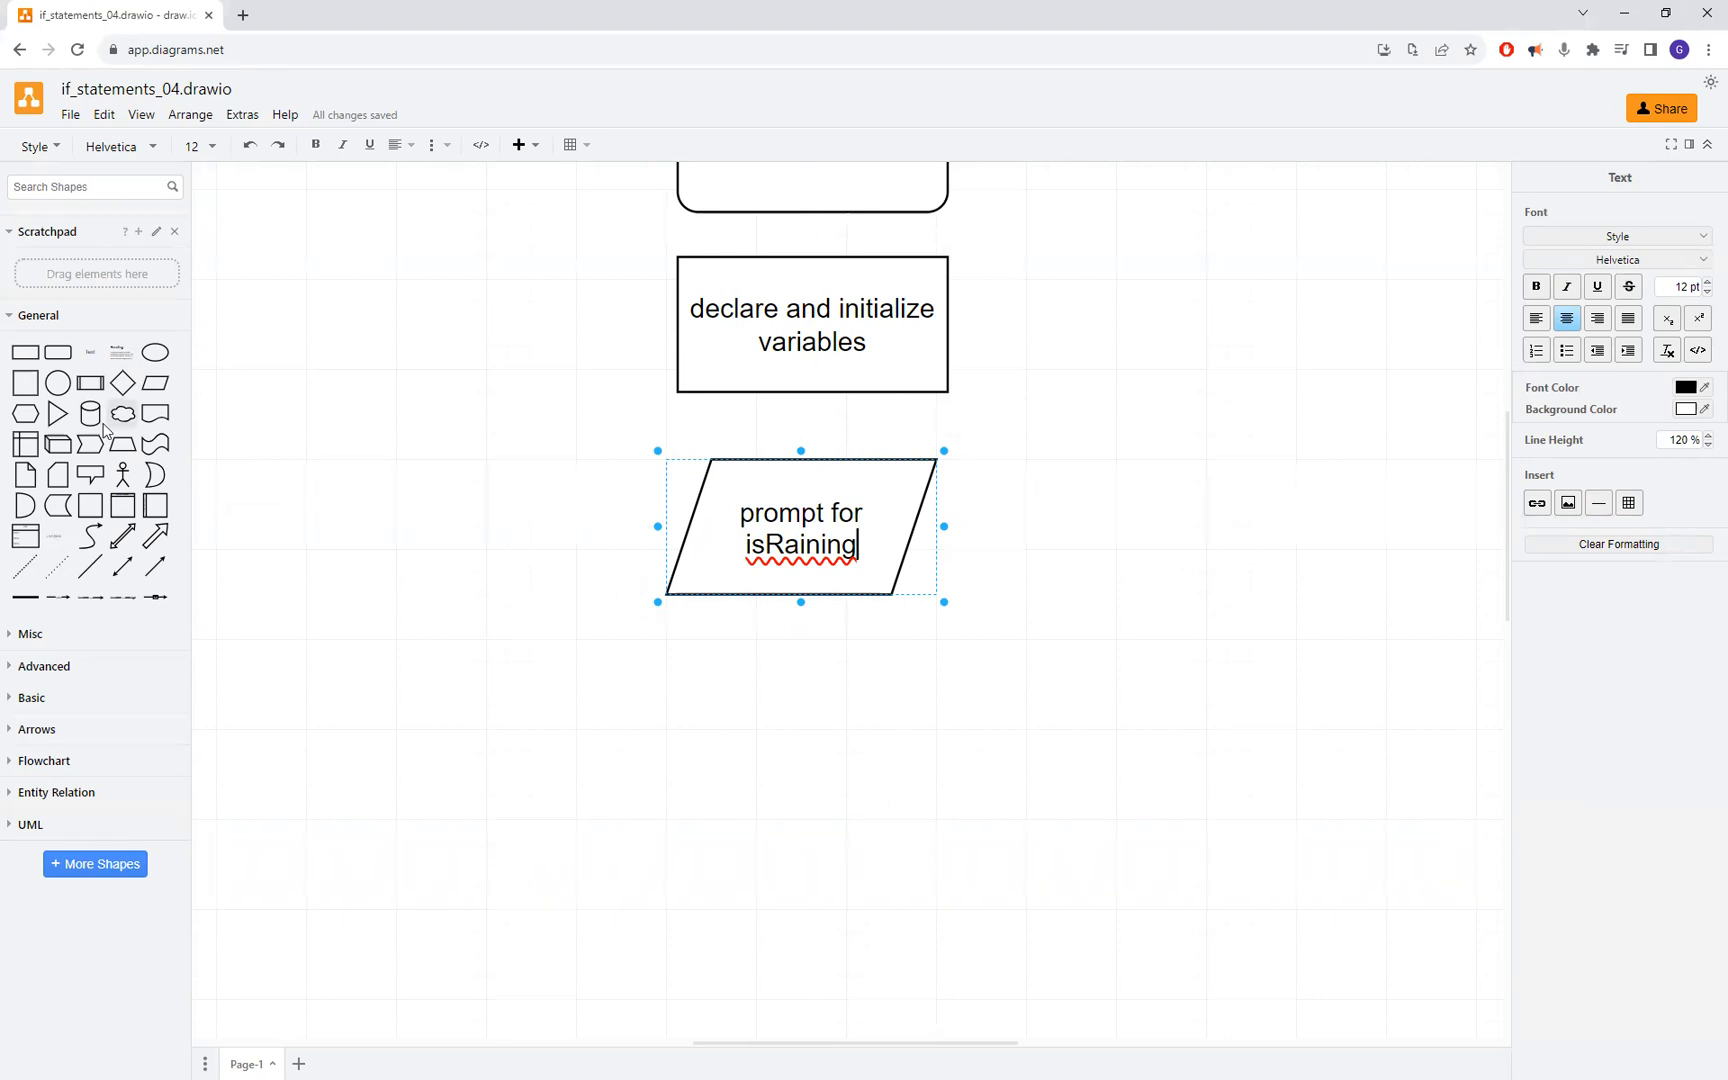
Step: Place a second parallelogram below the isRaining prompt and label it "prompt for temperature"
left_click_drag(155, 383, 649, 661)
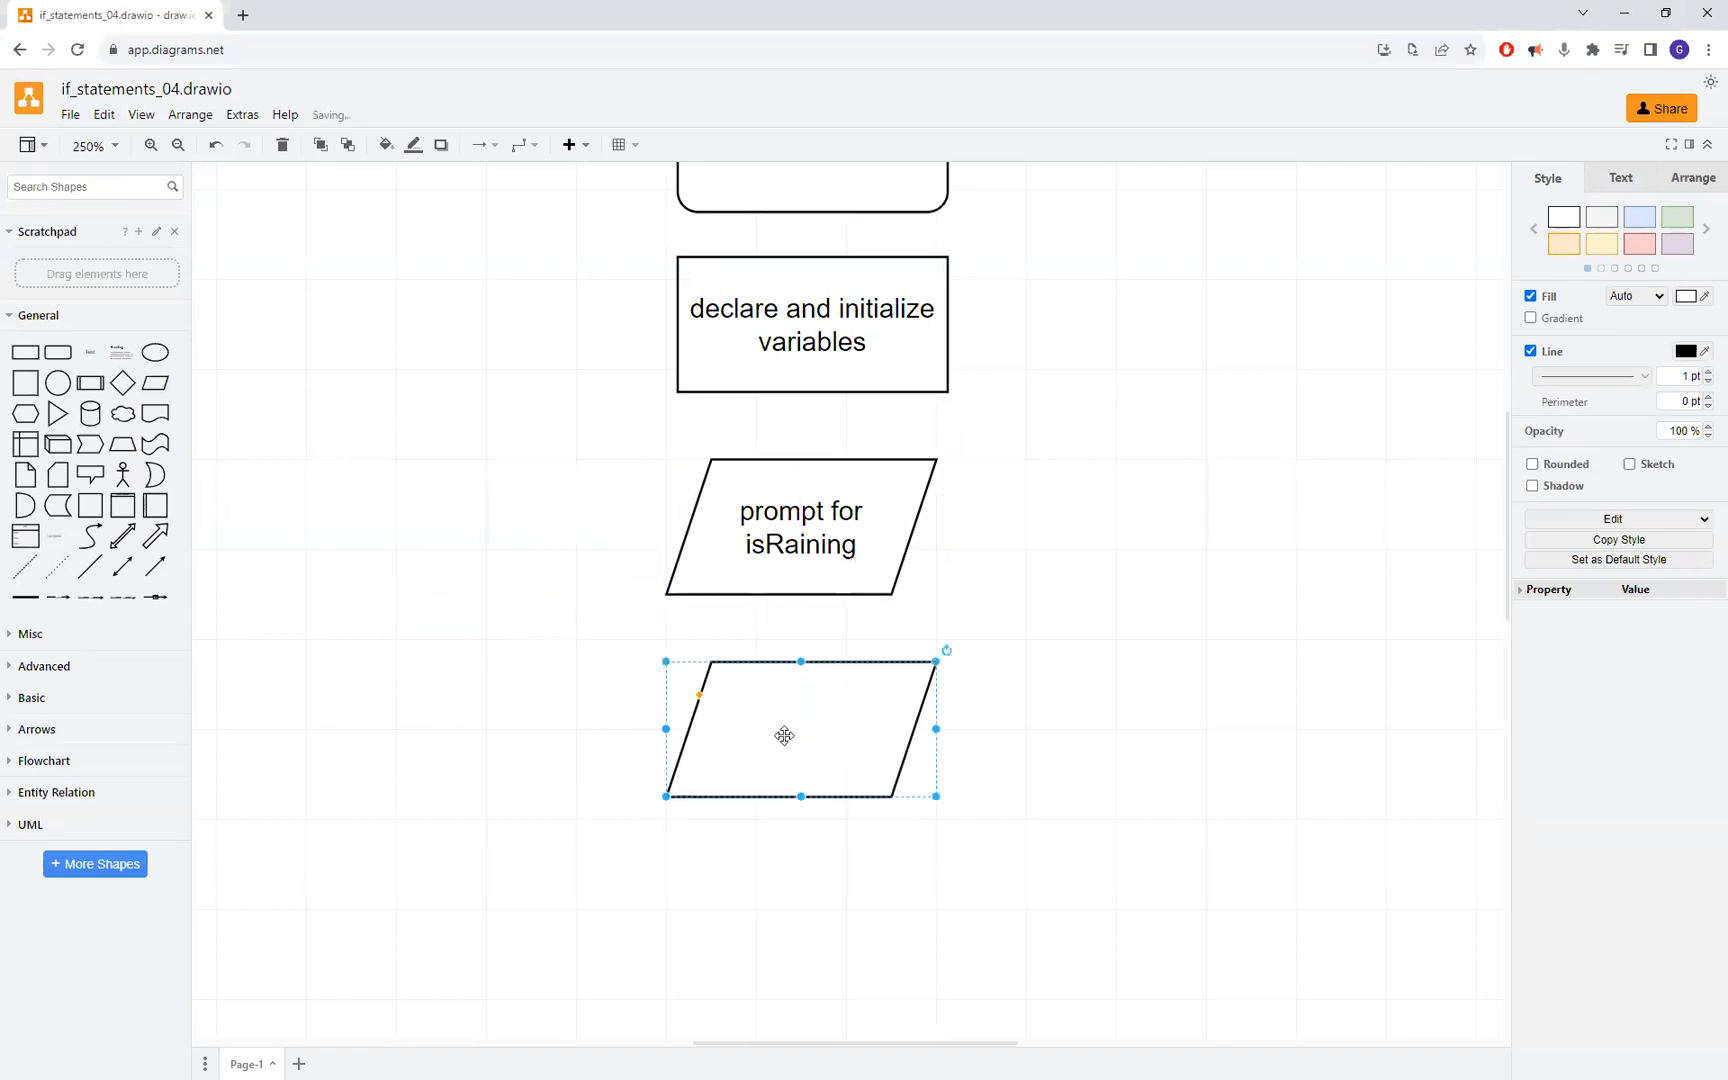
double_click(795, 730)
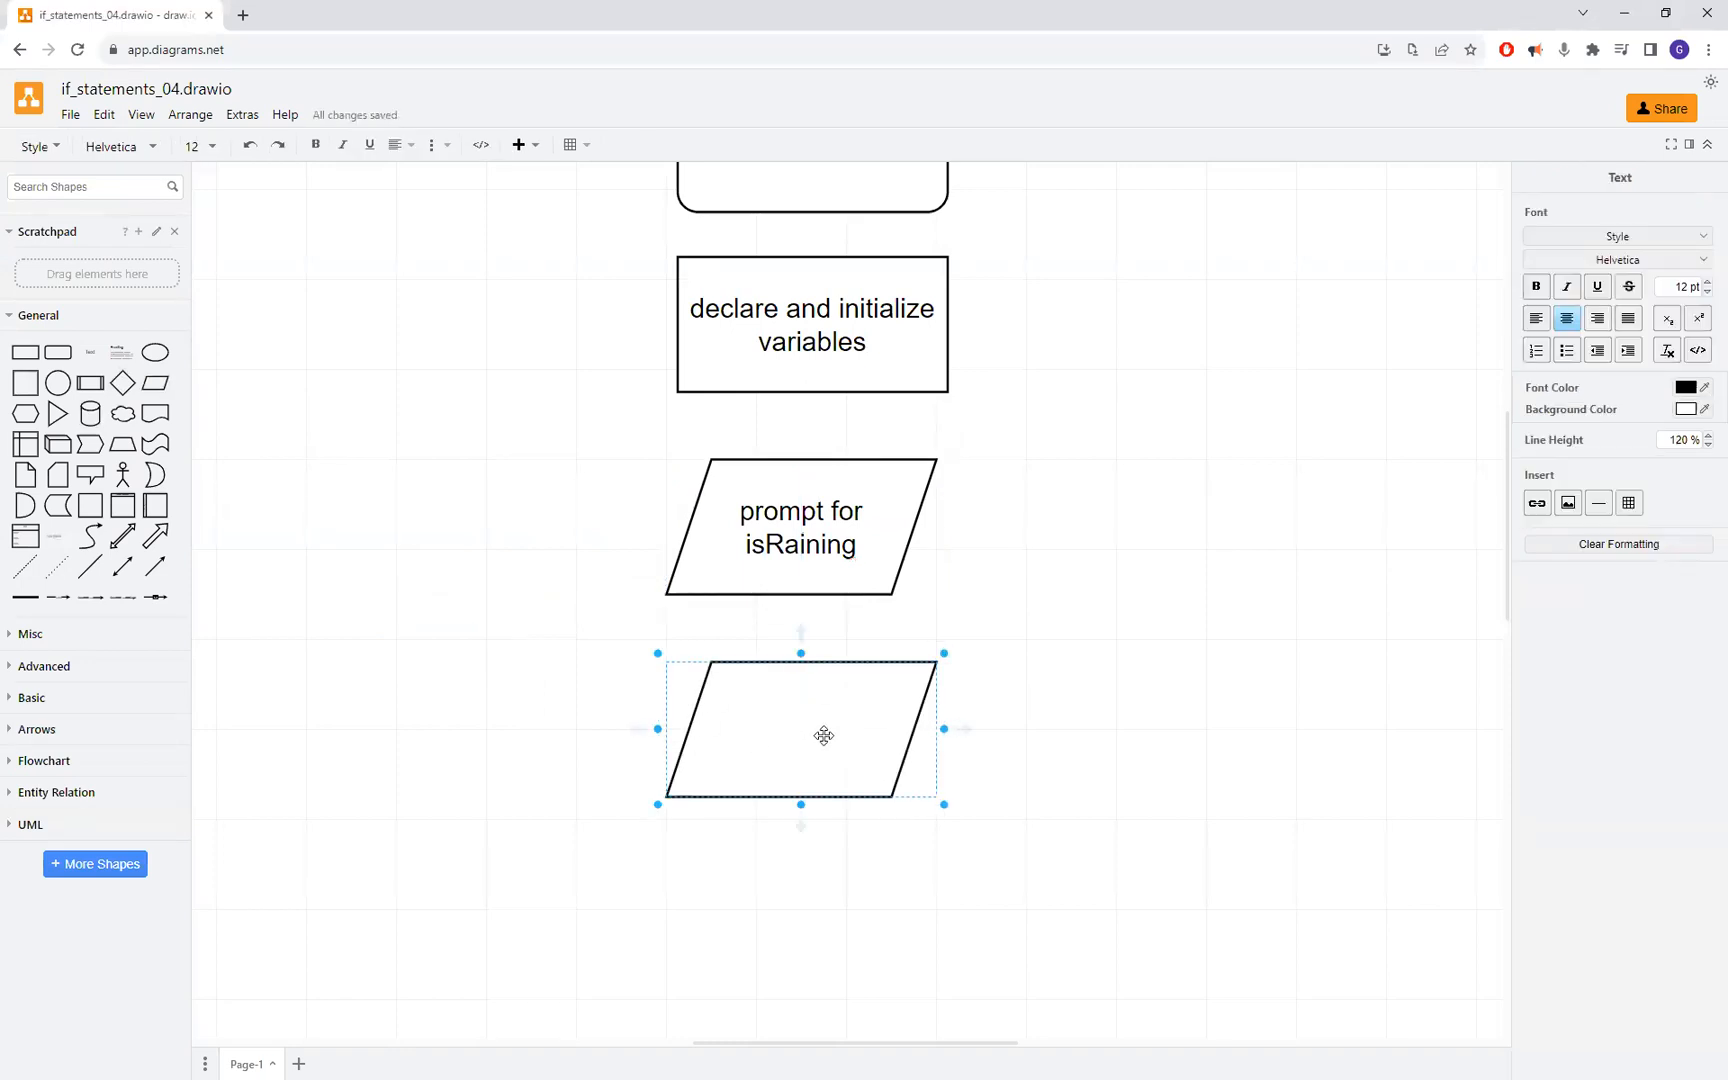
type("prompt for temperat")
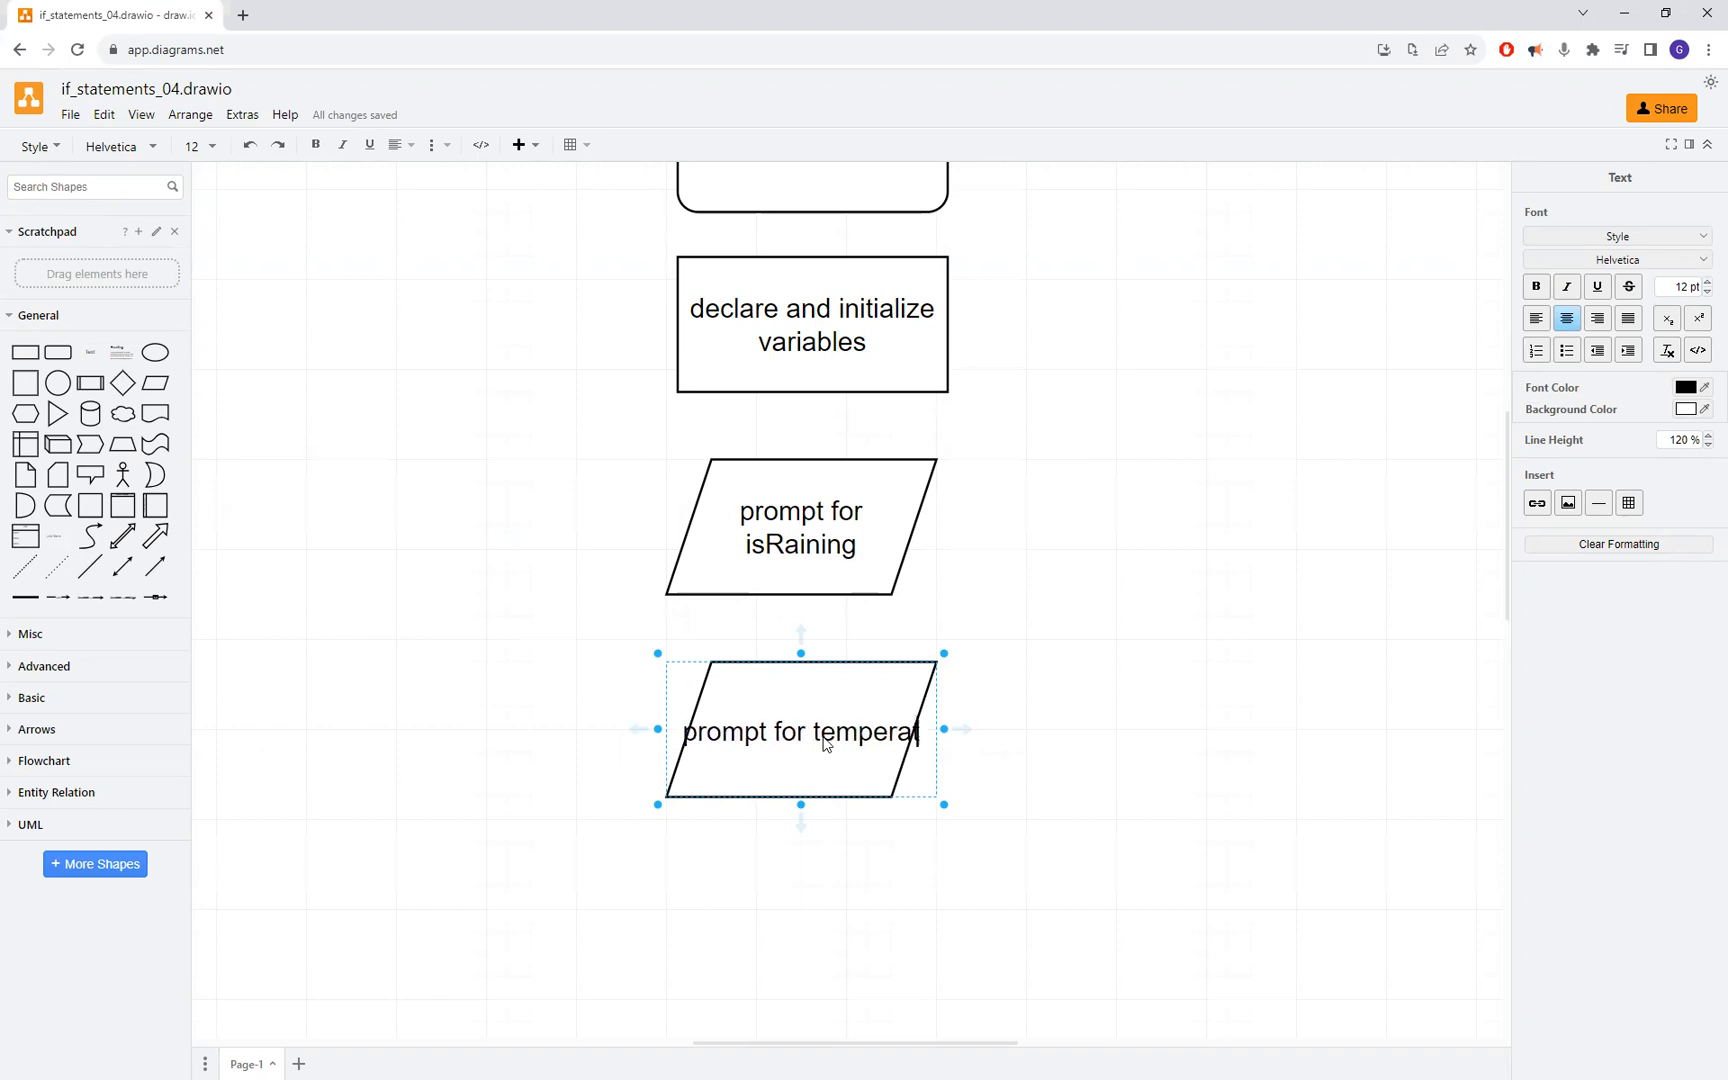
type("ure")
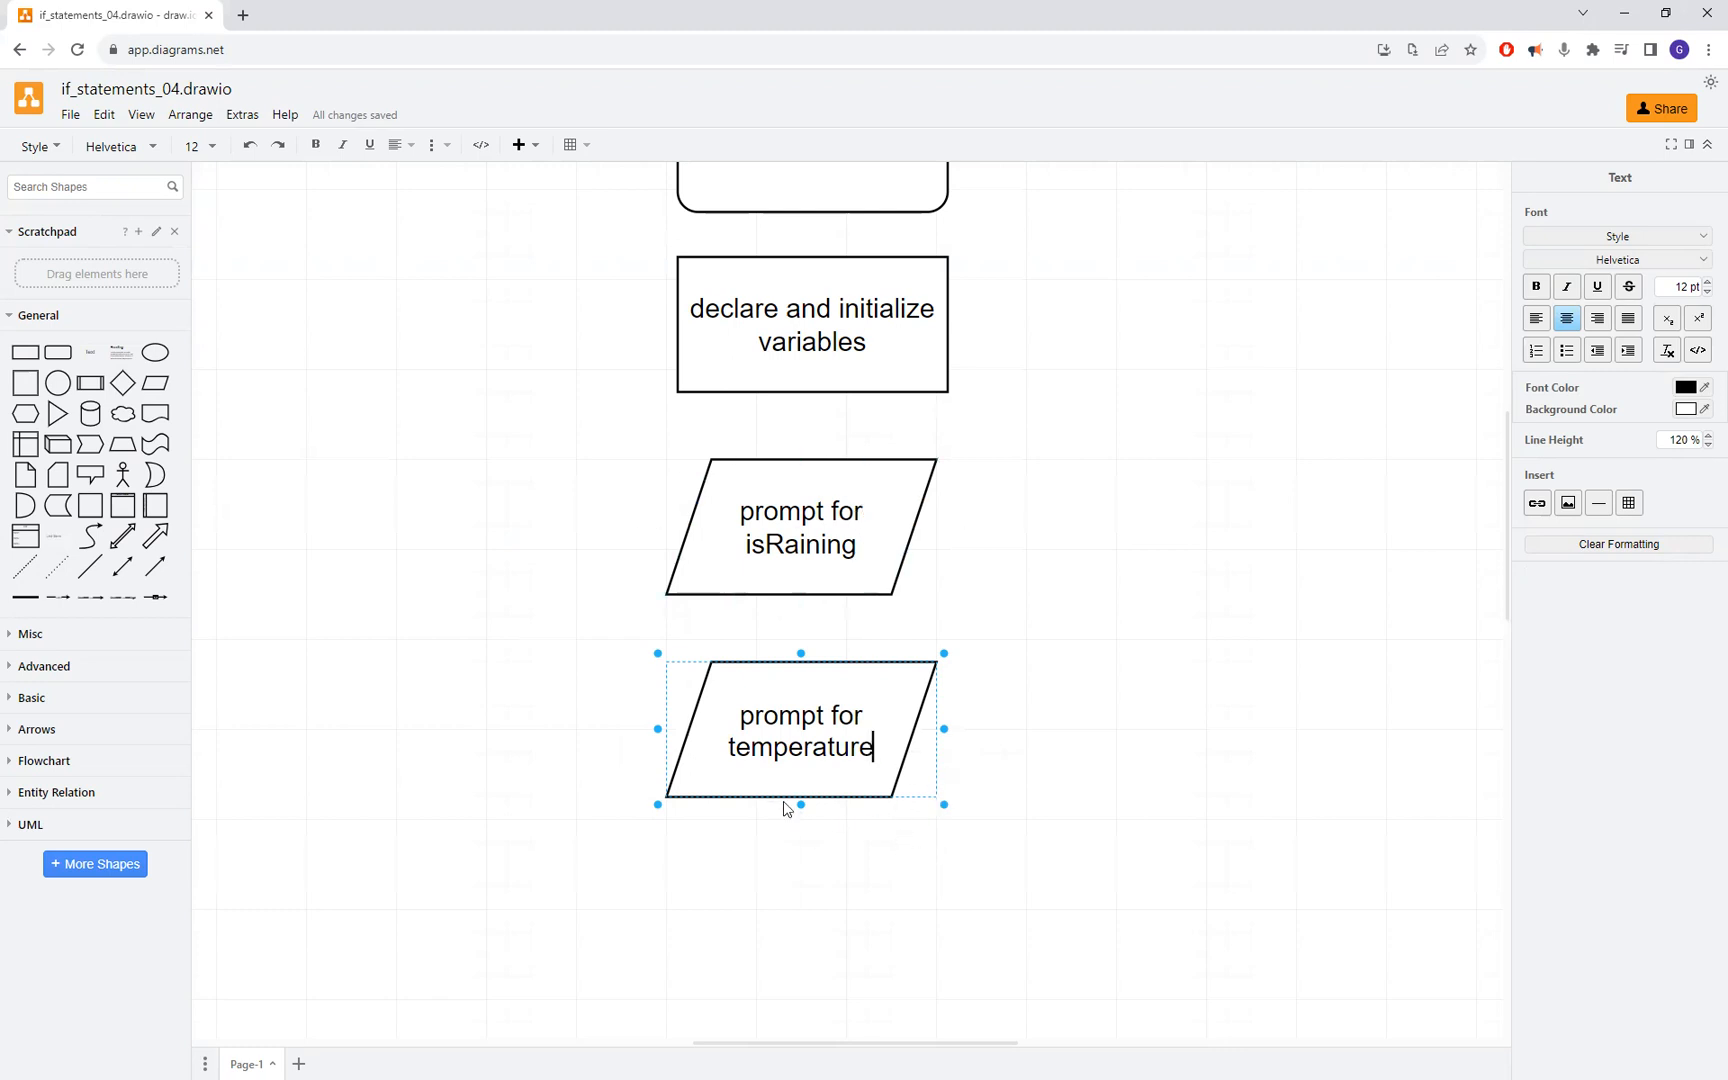
Step: Connect the variables rectangle to the isRaining prompt, and the isRaining prompt to the temperature prompt, with downward arrows
scroll(785, 805, "down", 3)
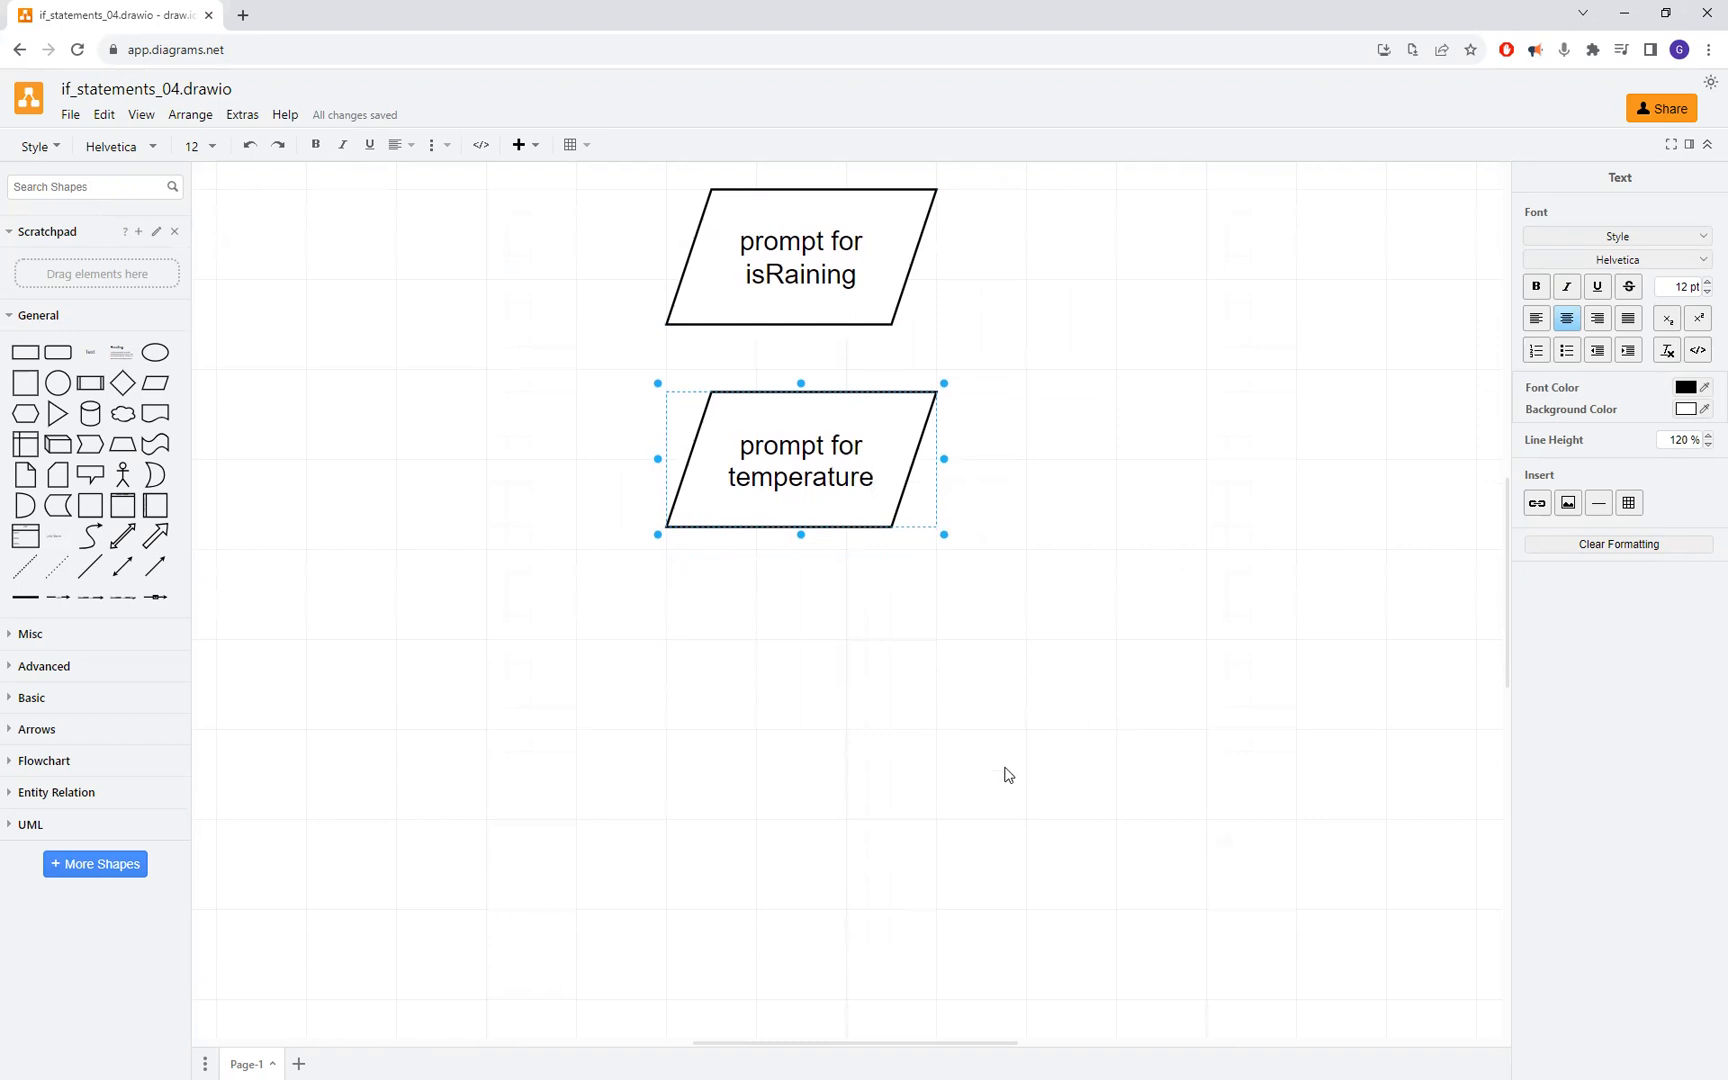
scroll(725, 600, "up", 2)
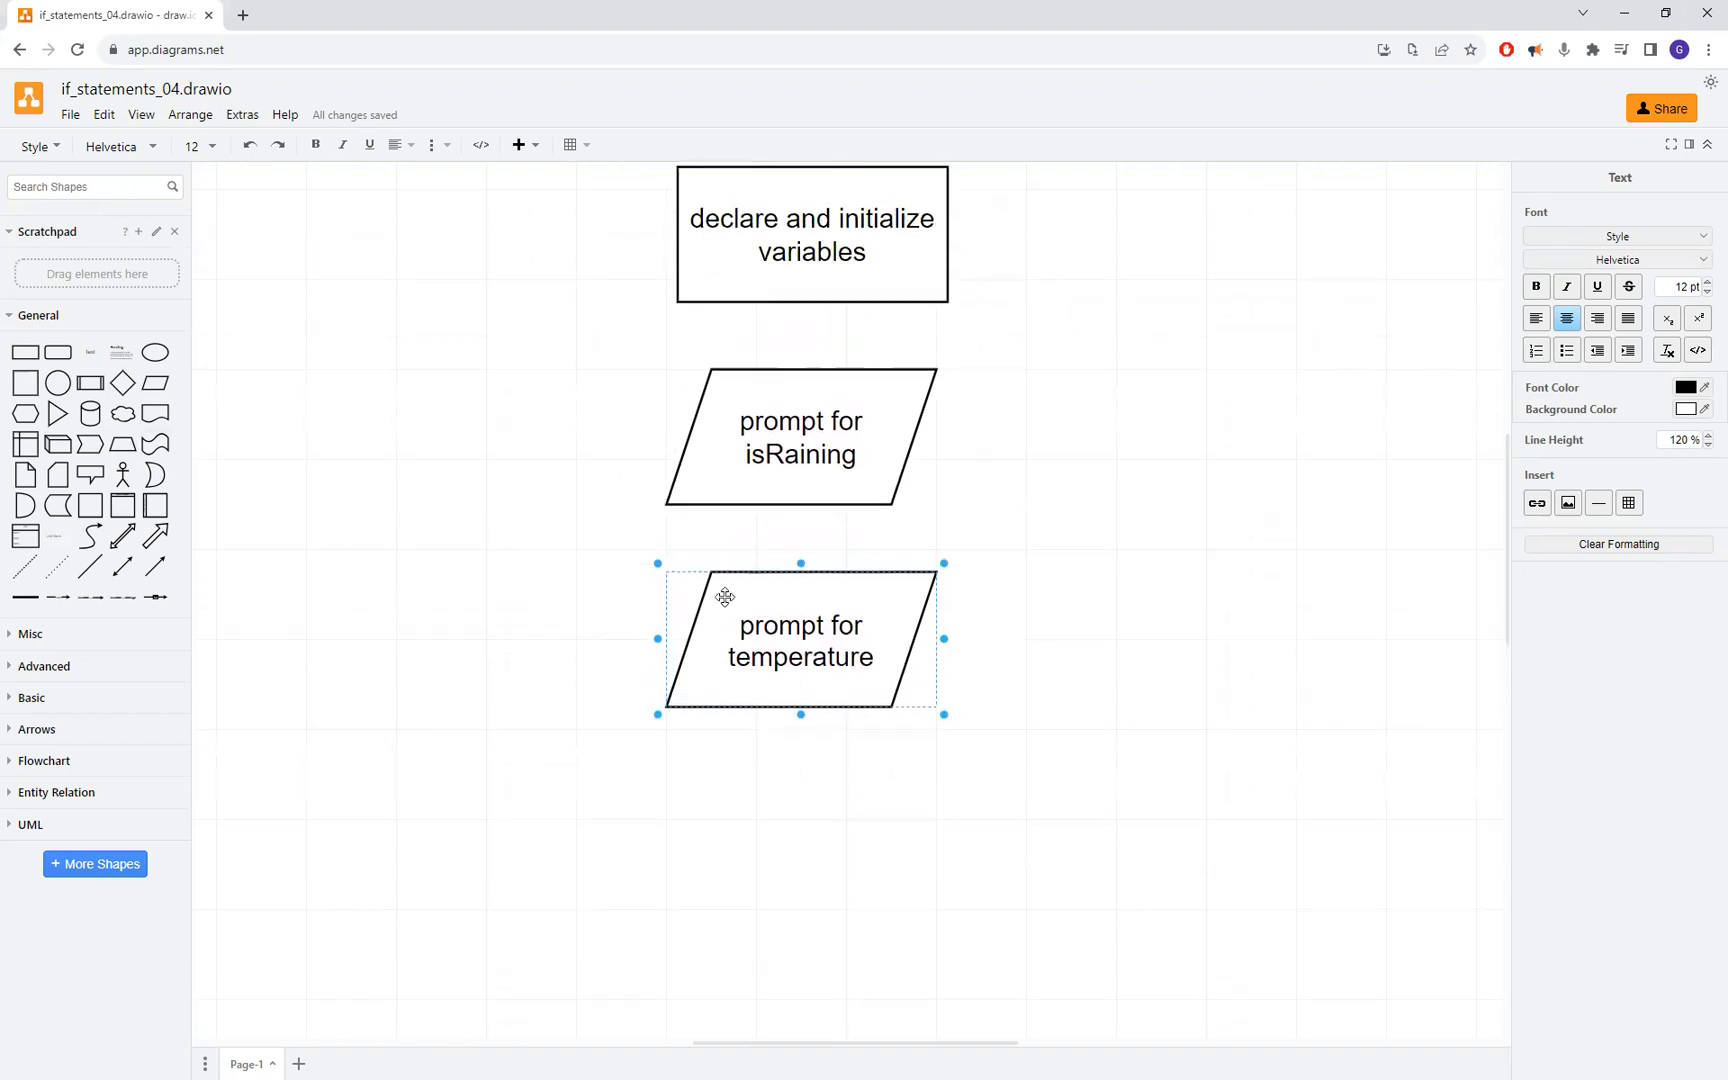
left_click_drag(816, 317, 813, 375)
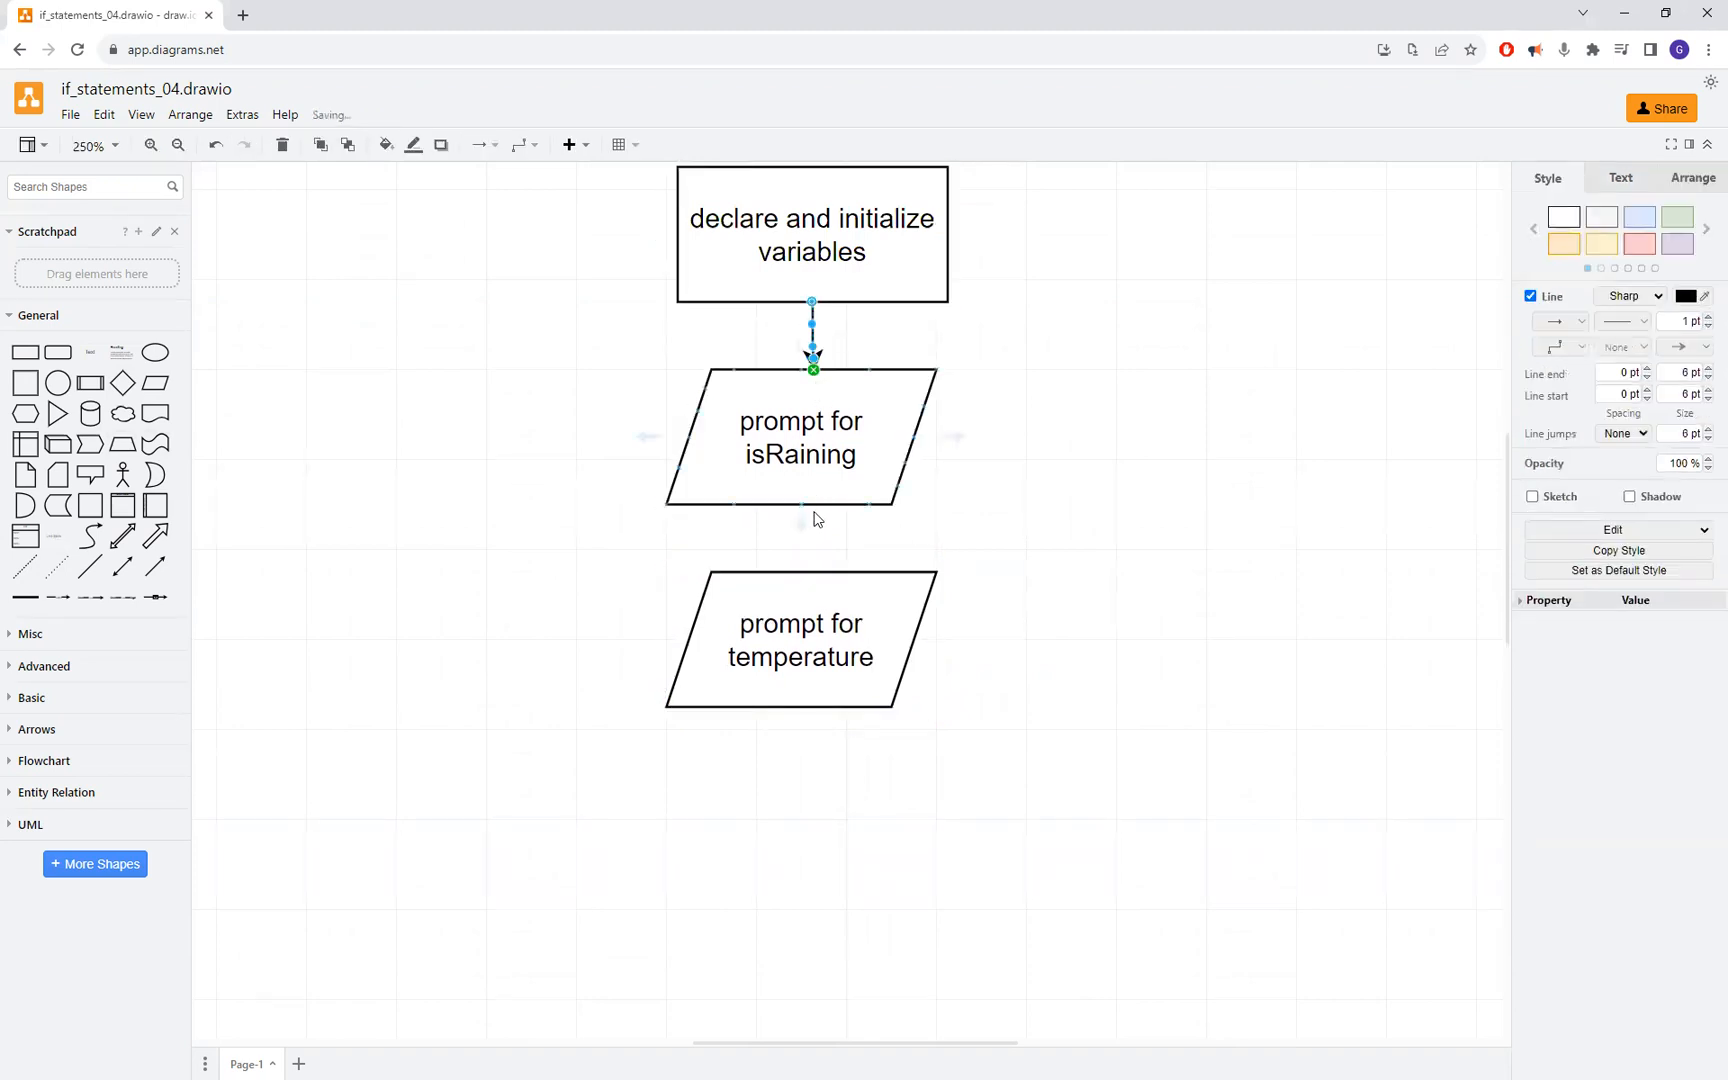
left_click_drag(802, 517, 800, 574)
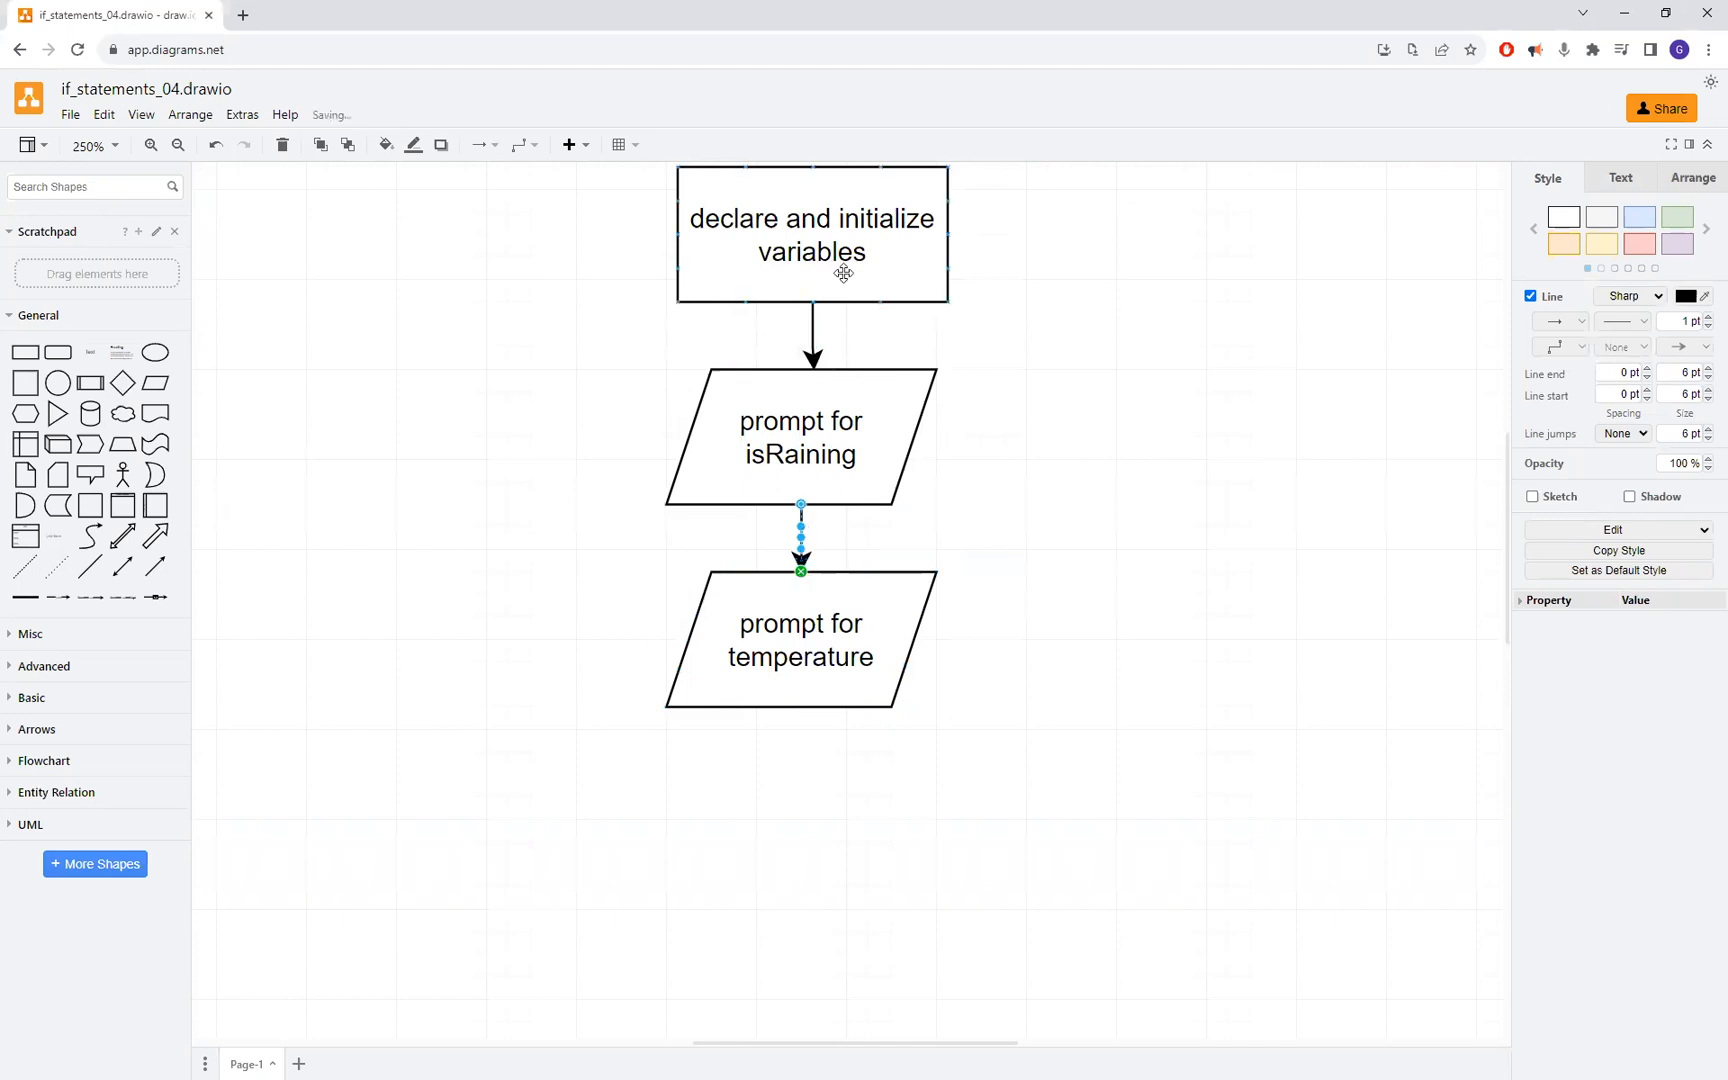
Step: Centre both parallelograms under the variables rectangle, and replace the bent connector above the isRaining prompt with a straight arrow
left_click(809, 197)
left_click(812, 438)
left_click_drag(812, 438, 826, 443)
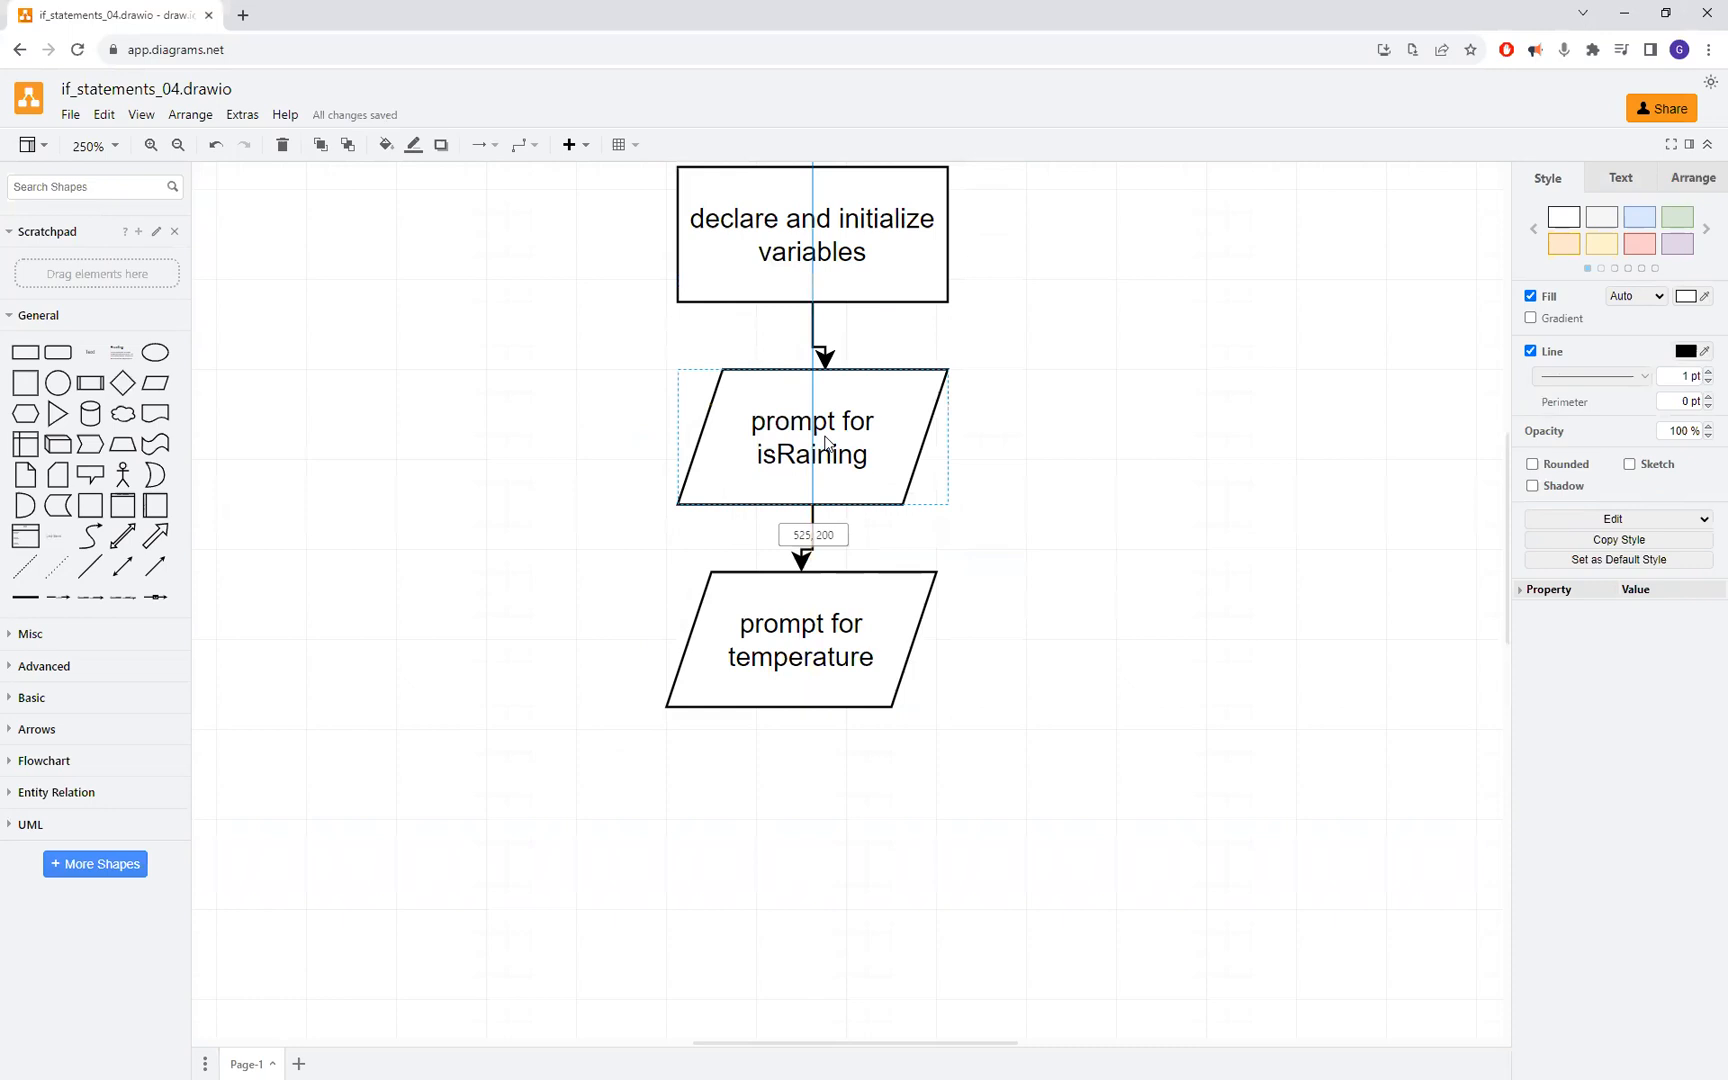
left_click(818, 344)
key("Delete")
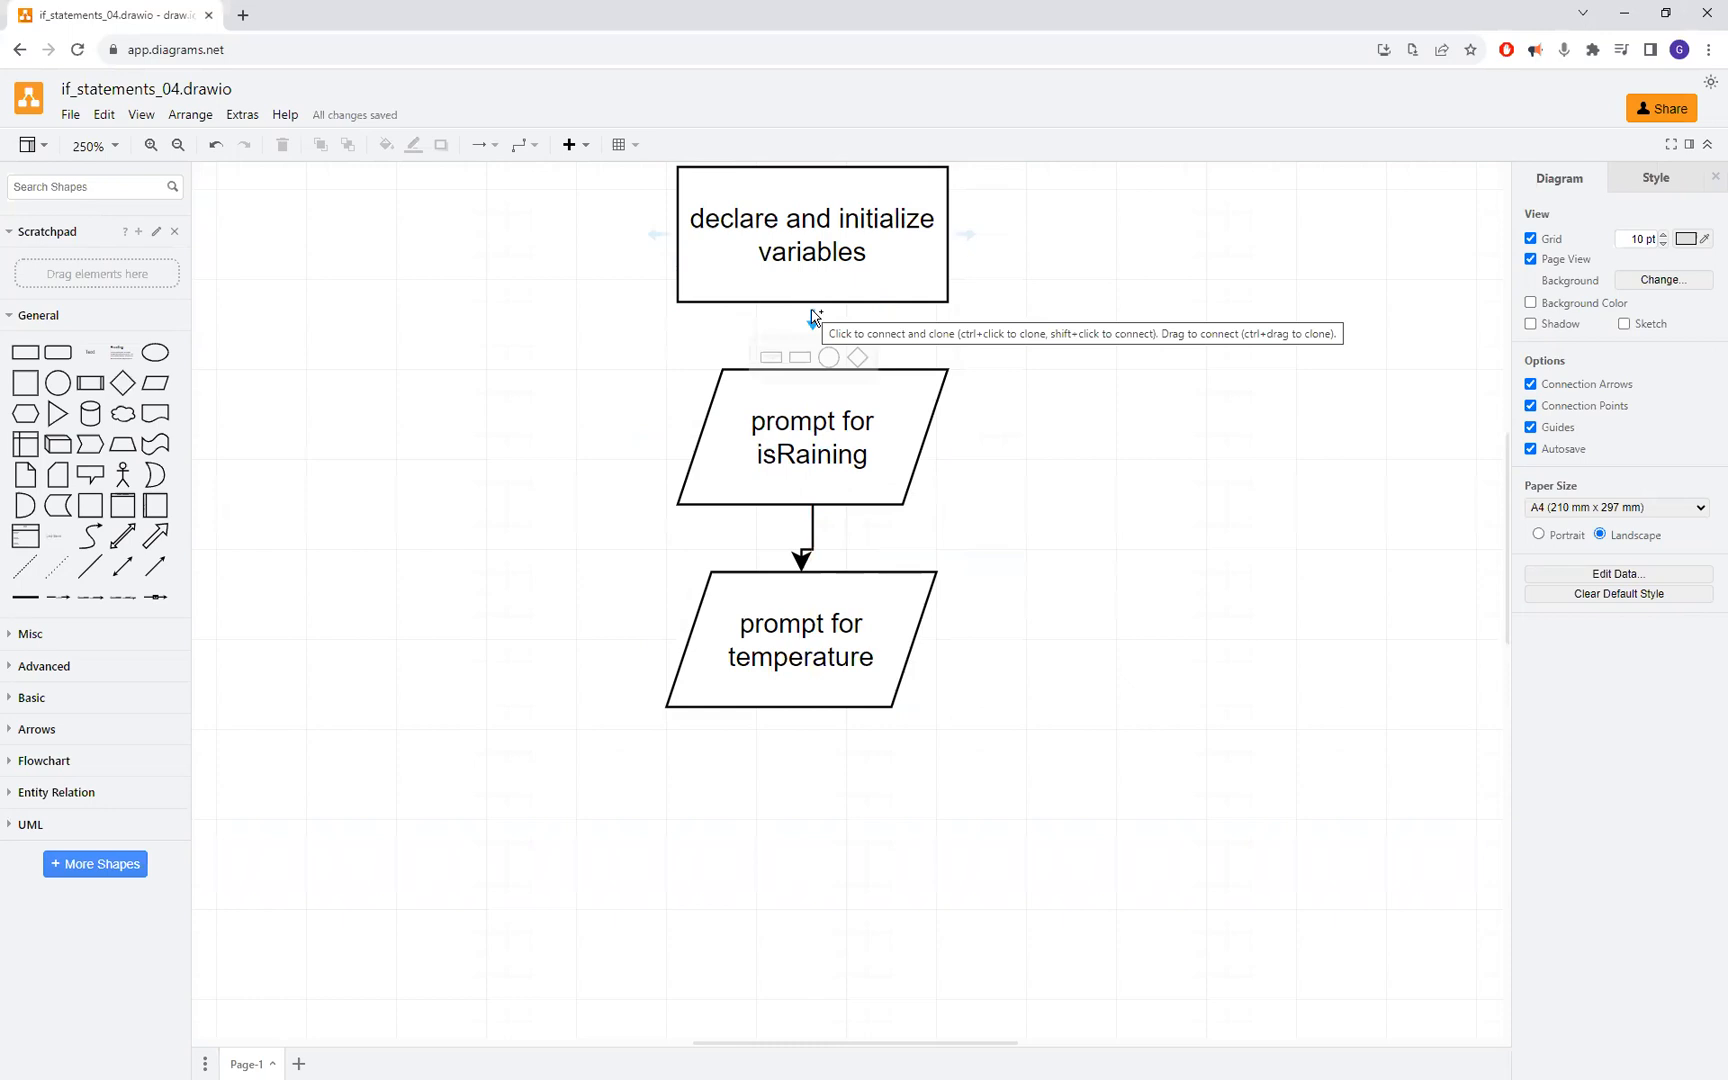
left_click_drag(815, 316, 812, 372)
left_click_drag(798, 617, 849, 613)
left_click(1096, 672)
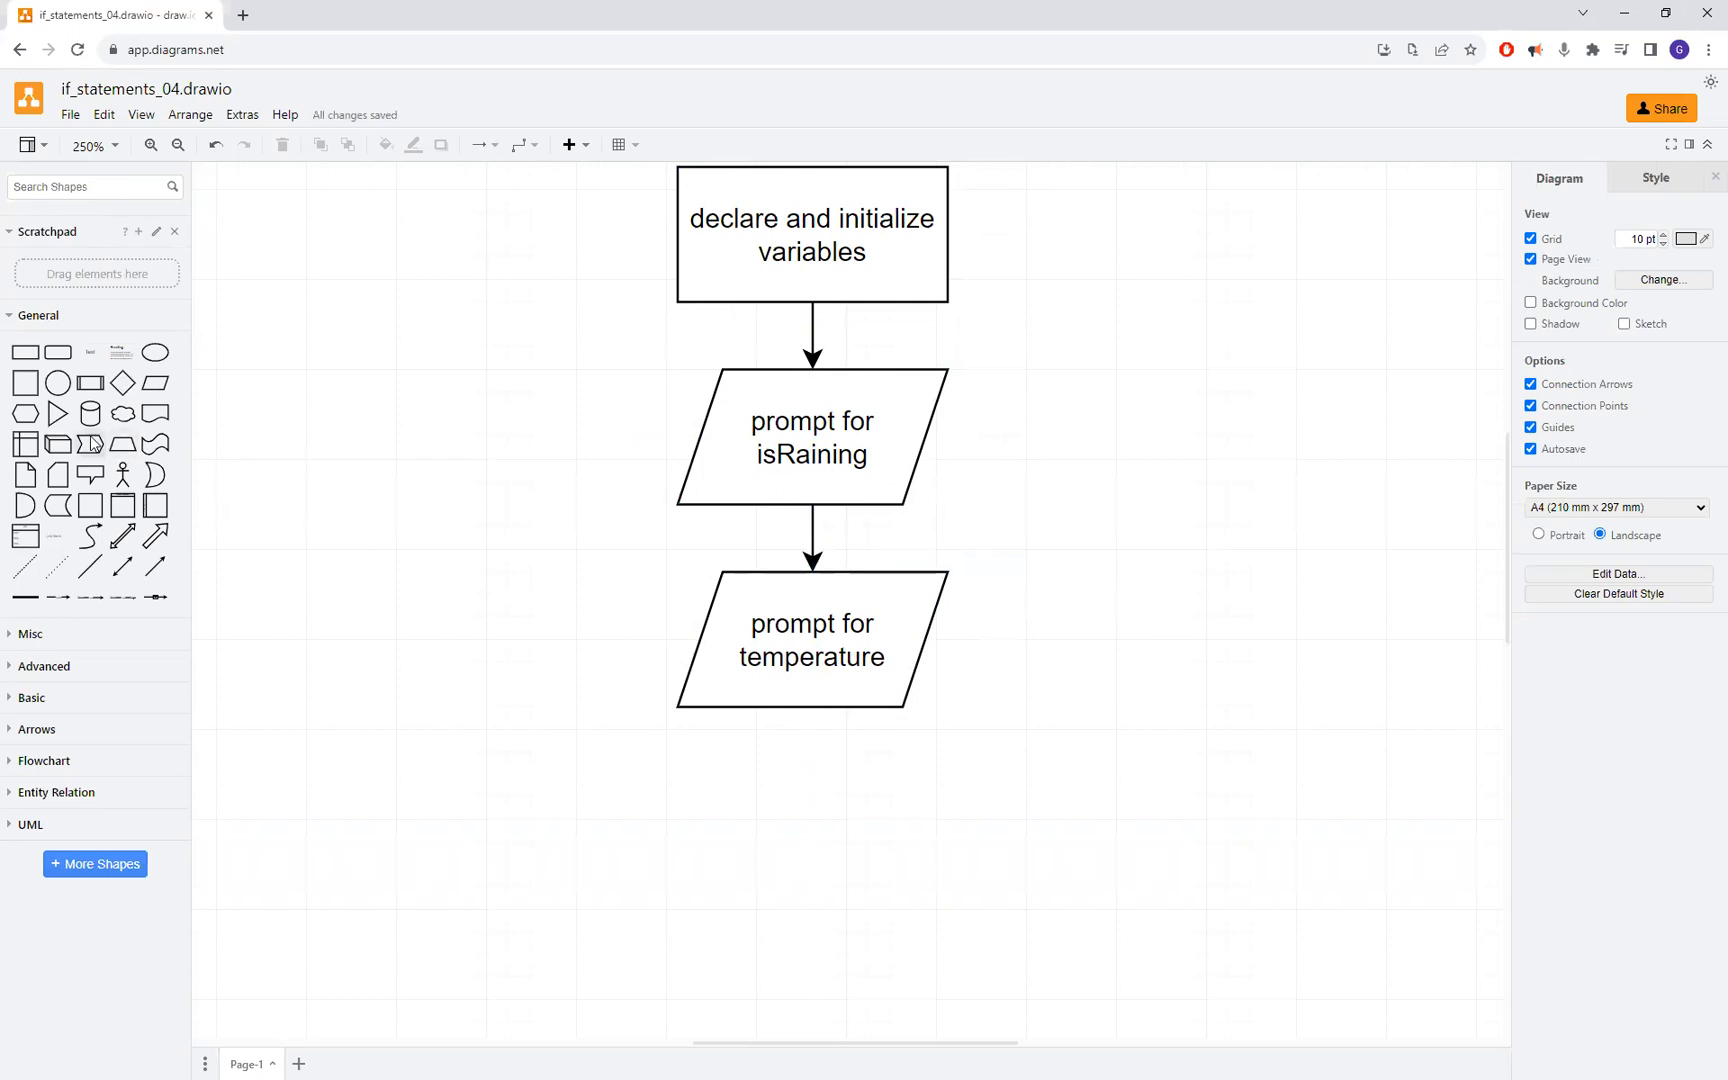
Step: Place a diamond centred below the temperature prompt, and copy the outer if condition "isRaining == 0" from the code in NetBeans
mouse_move(125, 393)
left_click_drag(125, 393, 733, 792)
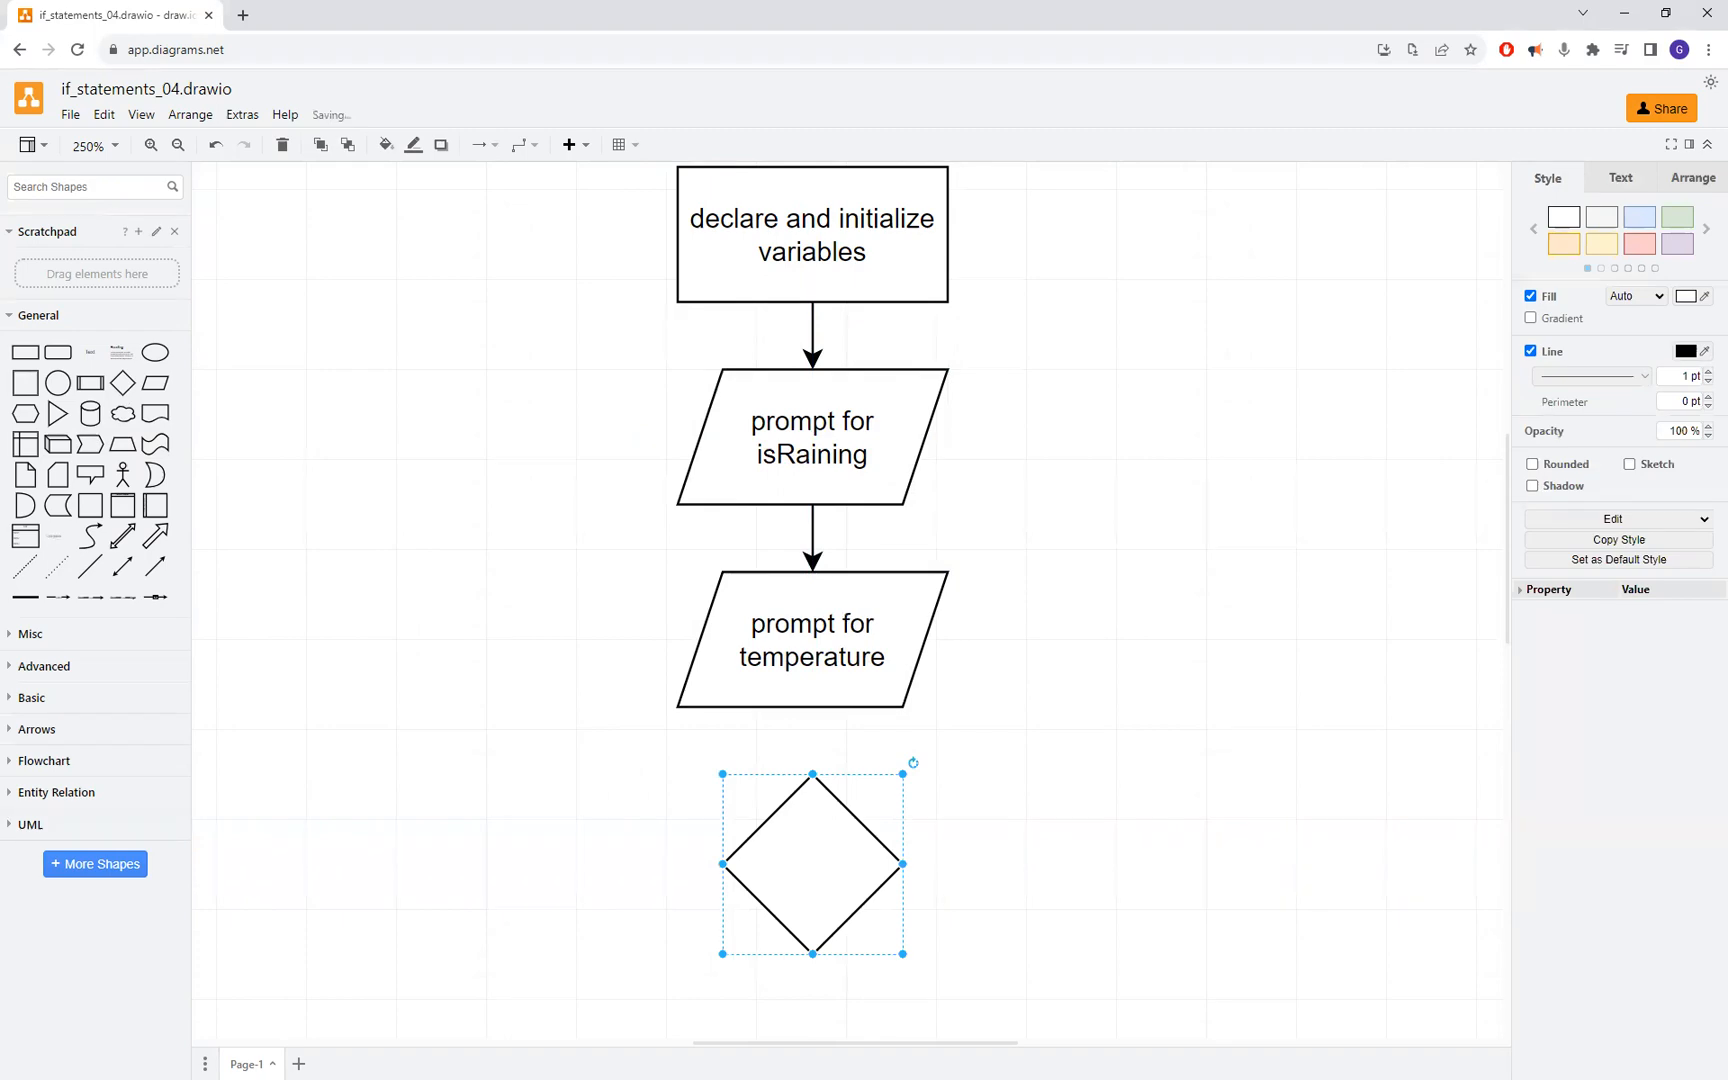
key("alt+Tab")
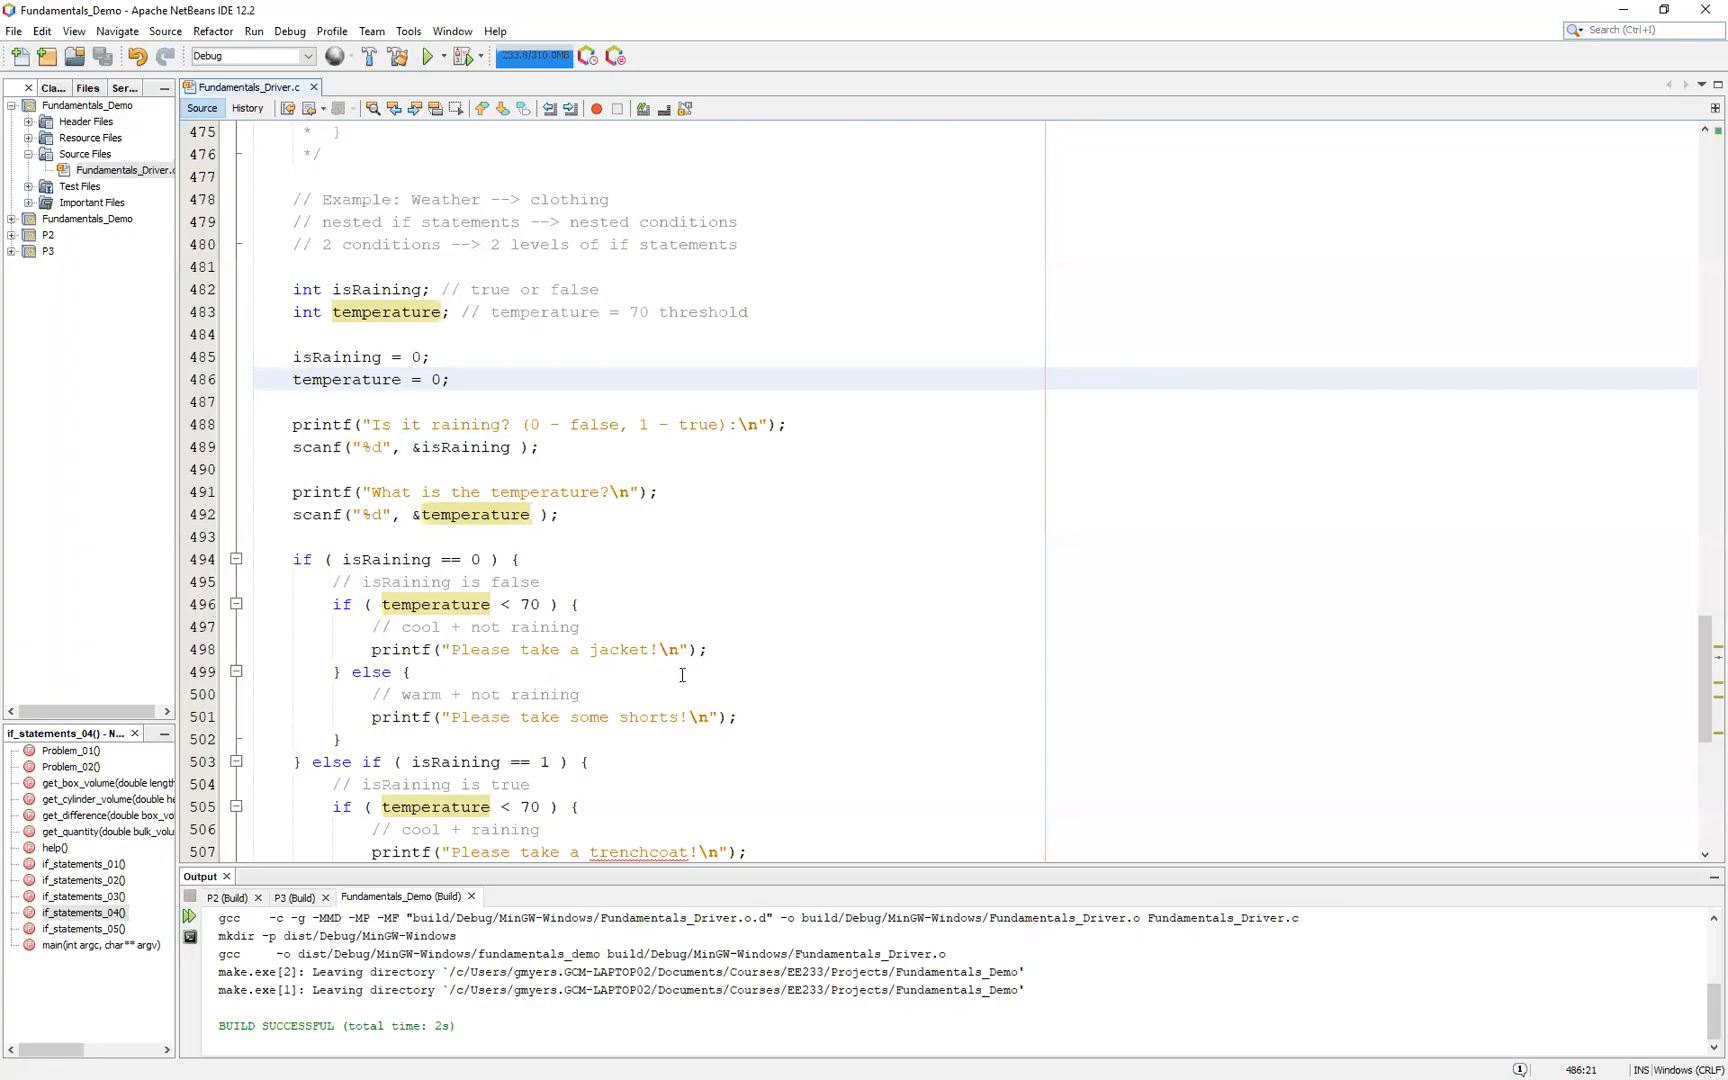
scroll(566, 633, "down", 2)
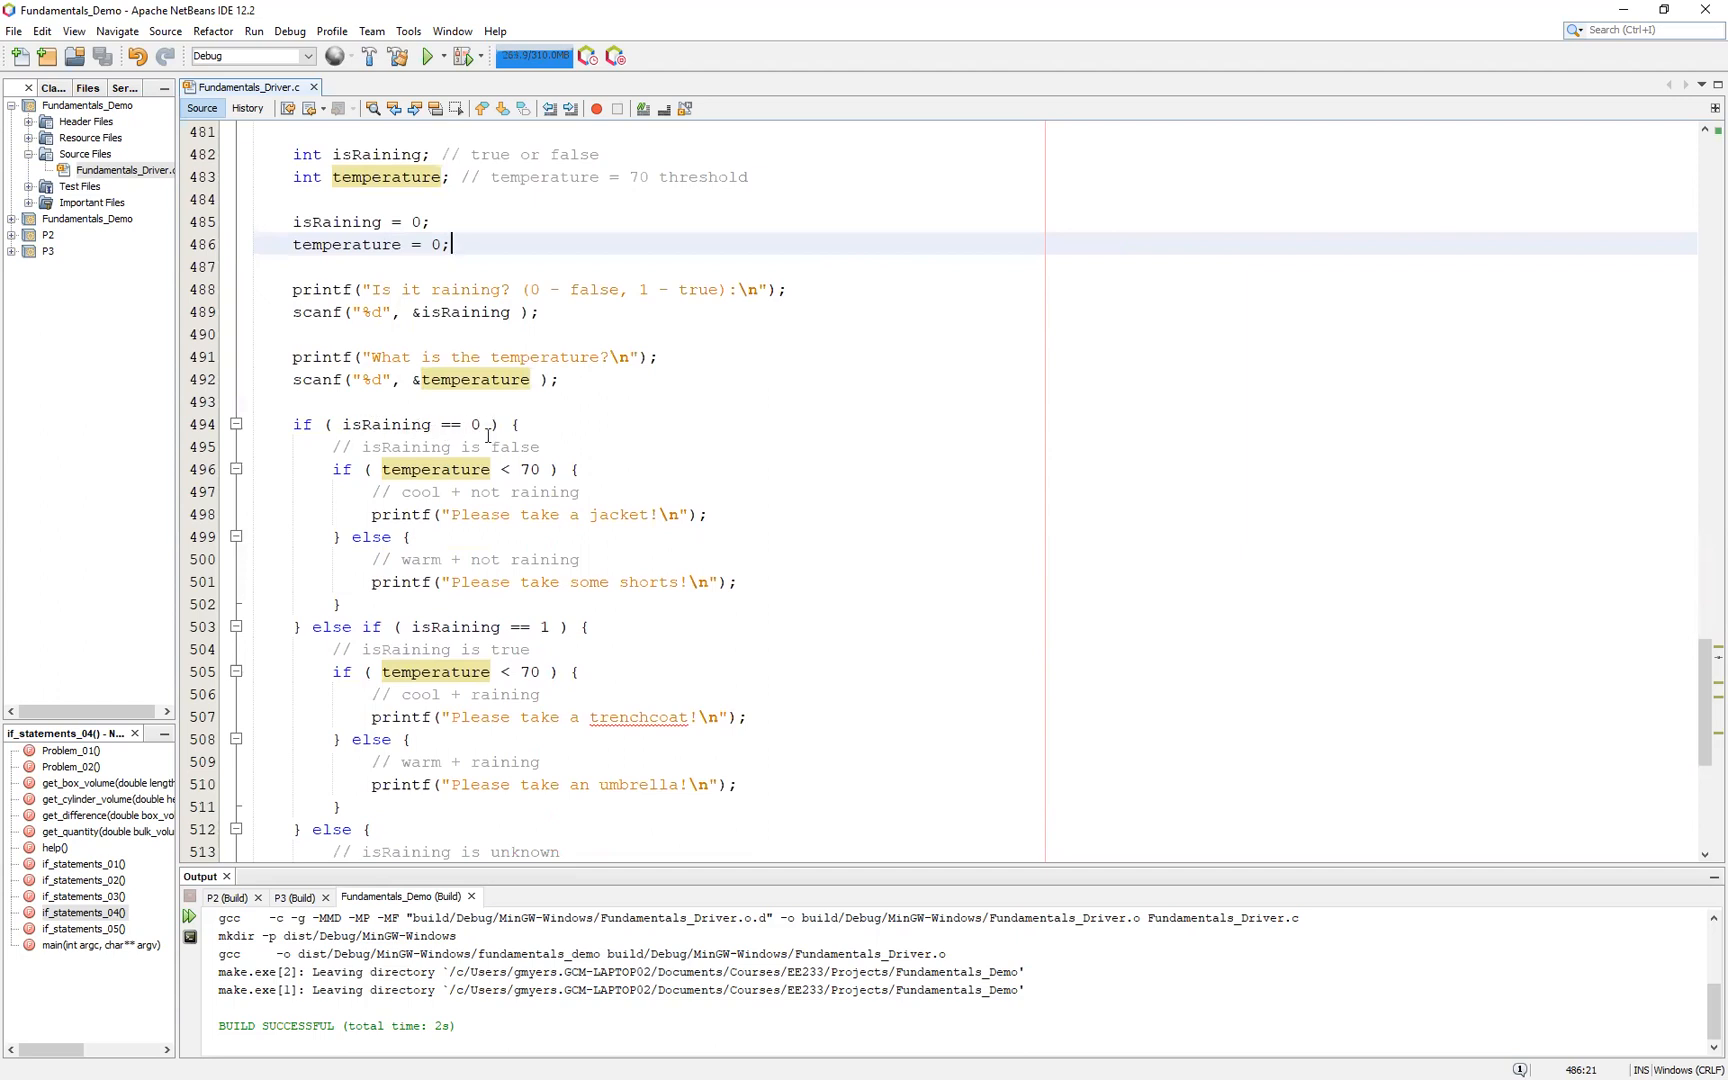
left_click_drag(343, 426, 484, 426)
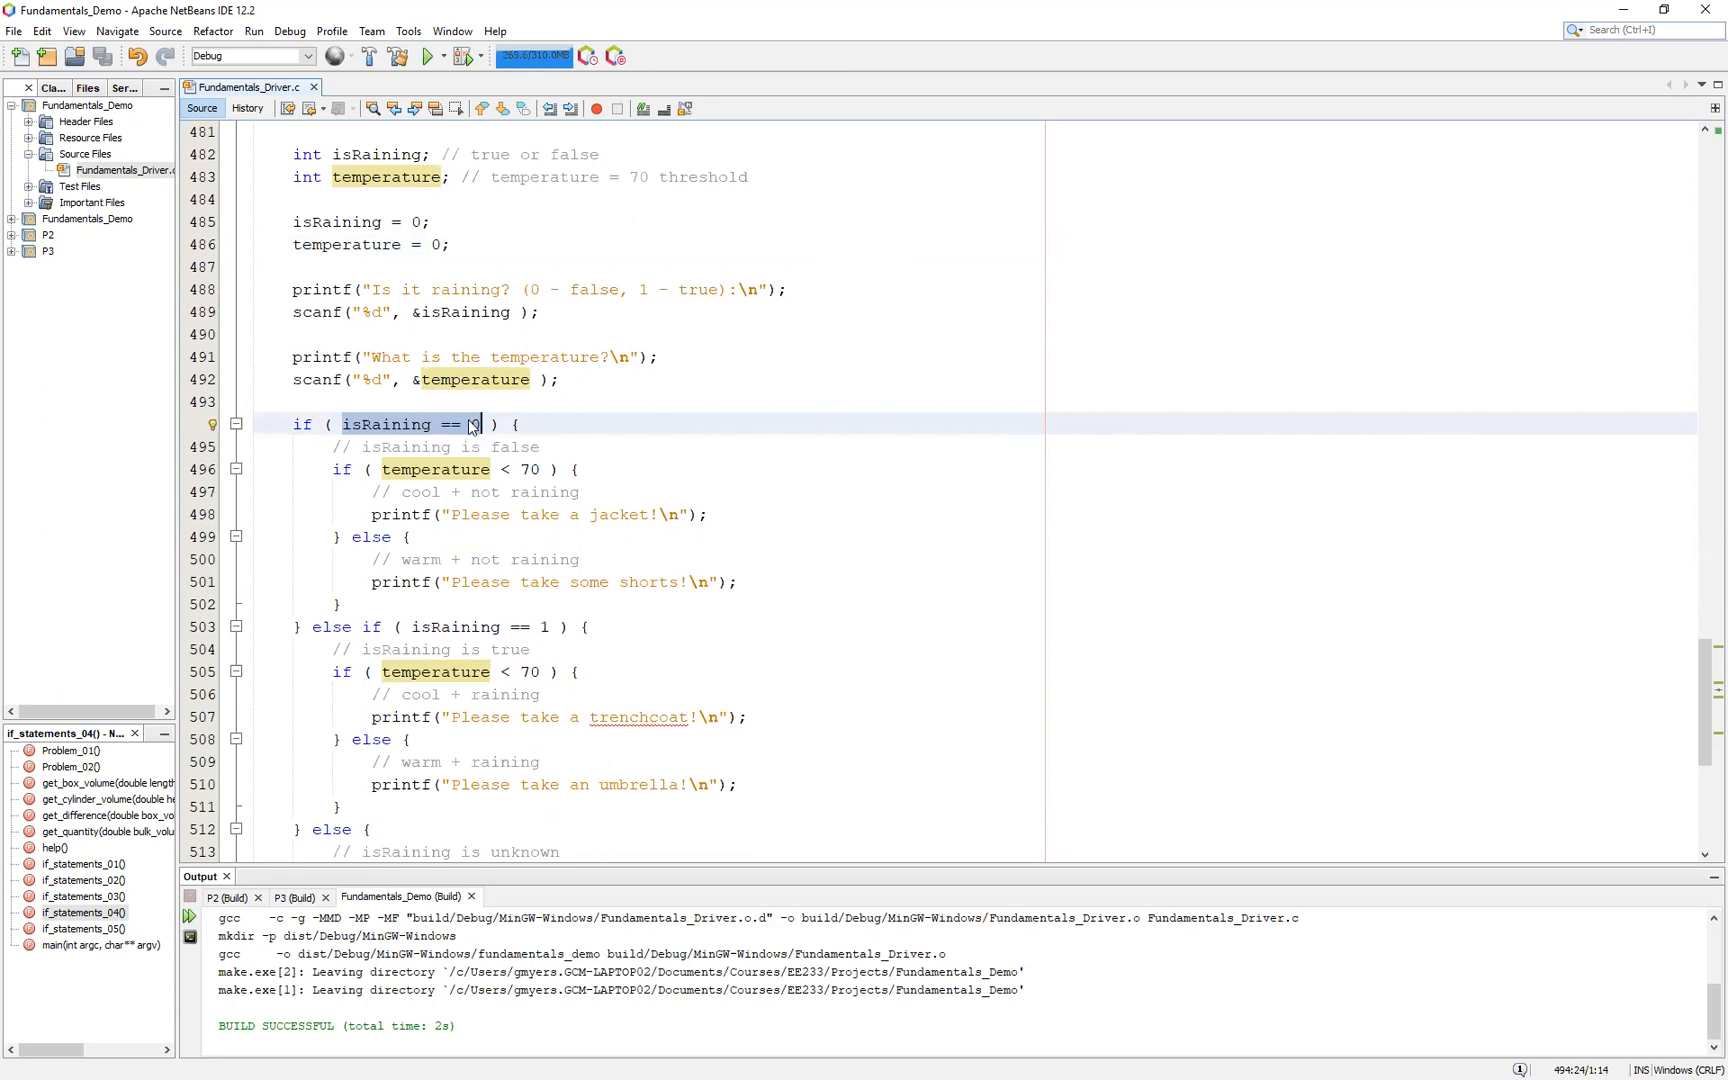
right_click(478, 425)
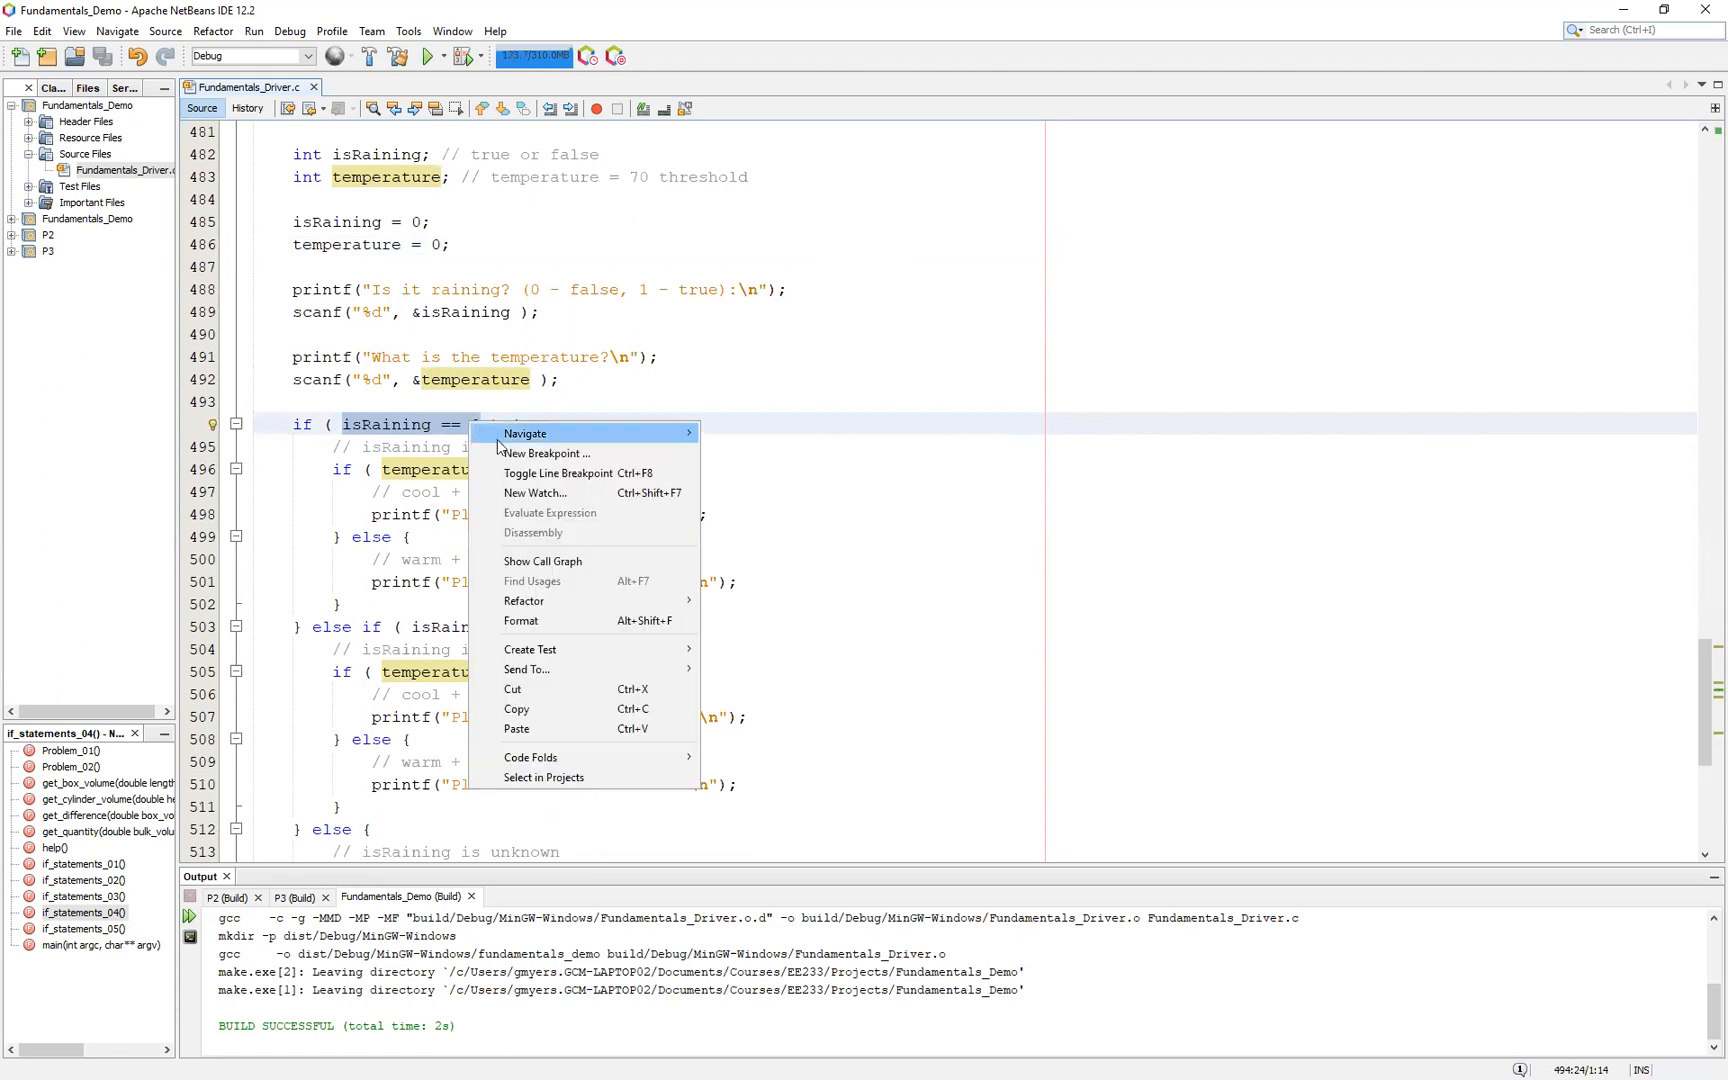
left_click(538, 710)
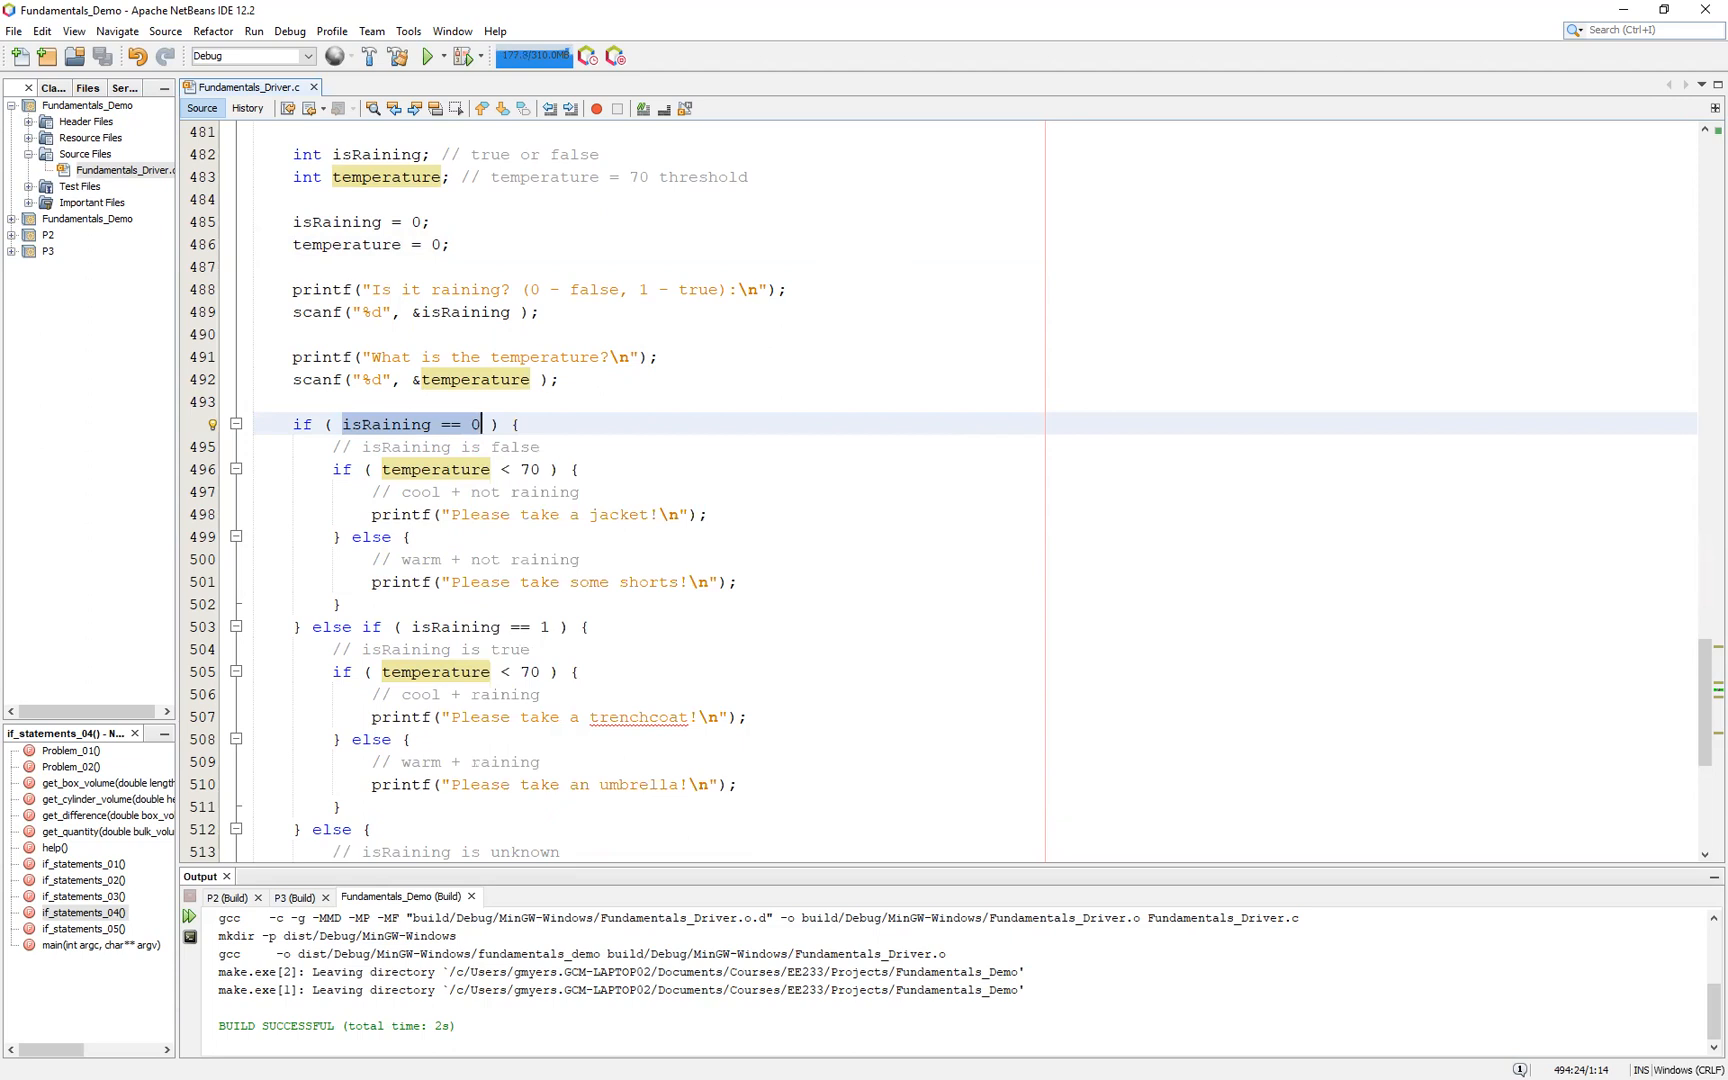
Step: Return to the draw.io flowchart and label the diamond "isRaining == 0", with a line break before "=="
key("alt+Tab")
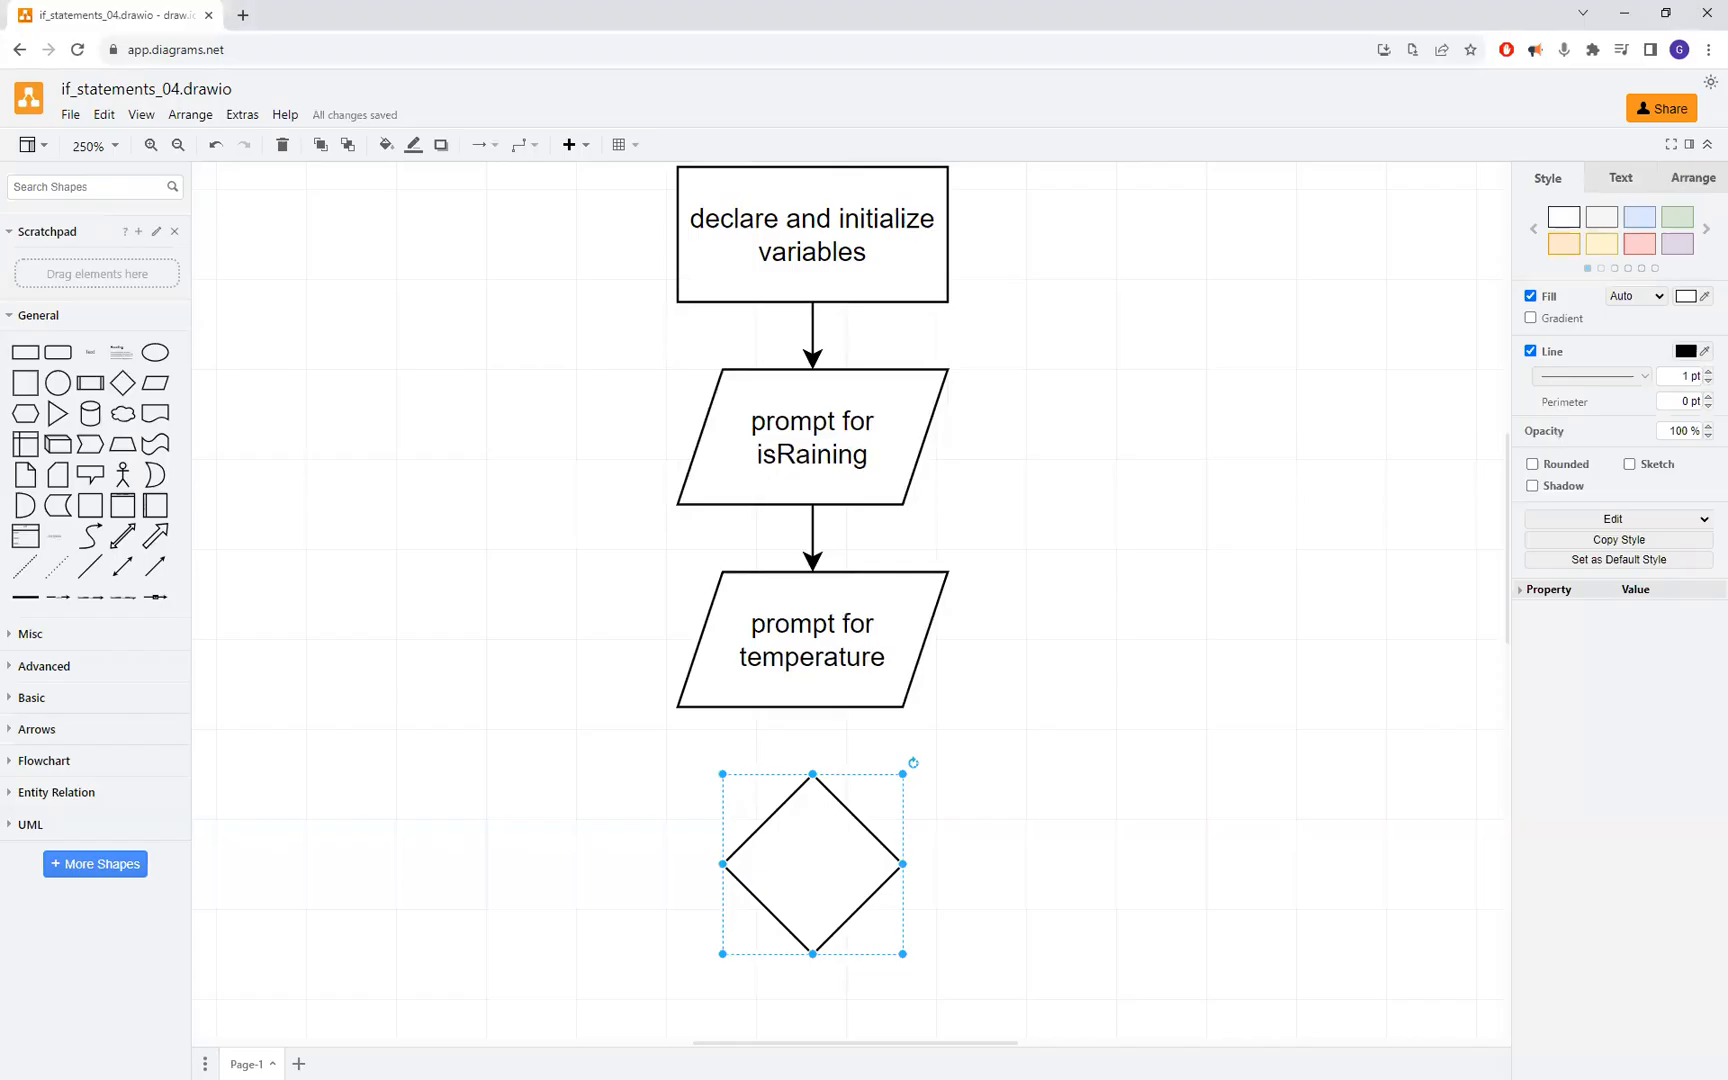
double_click(810, 869)
right_click(820, 860)
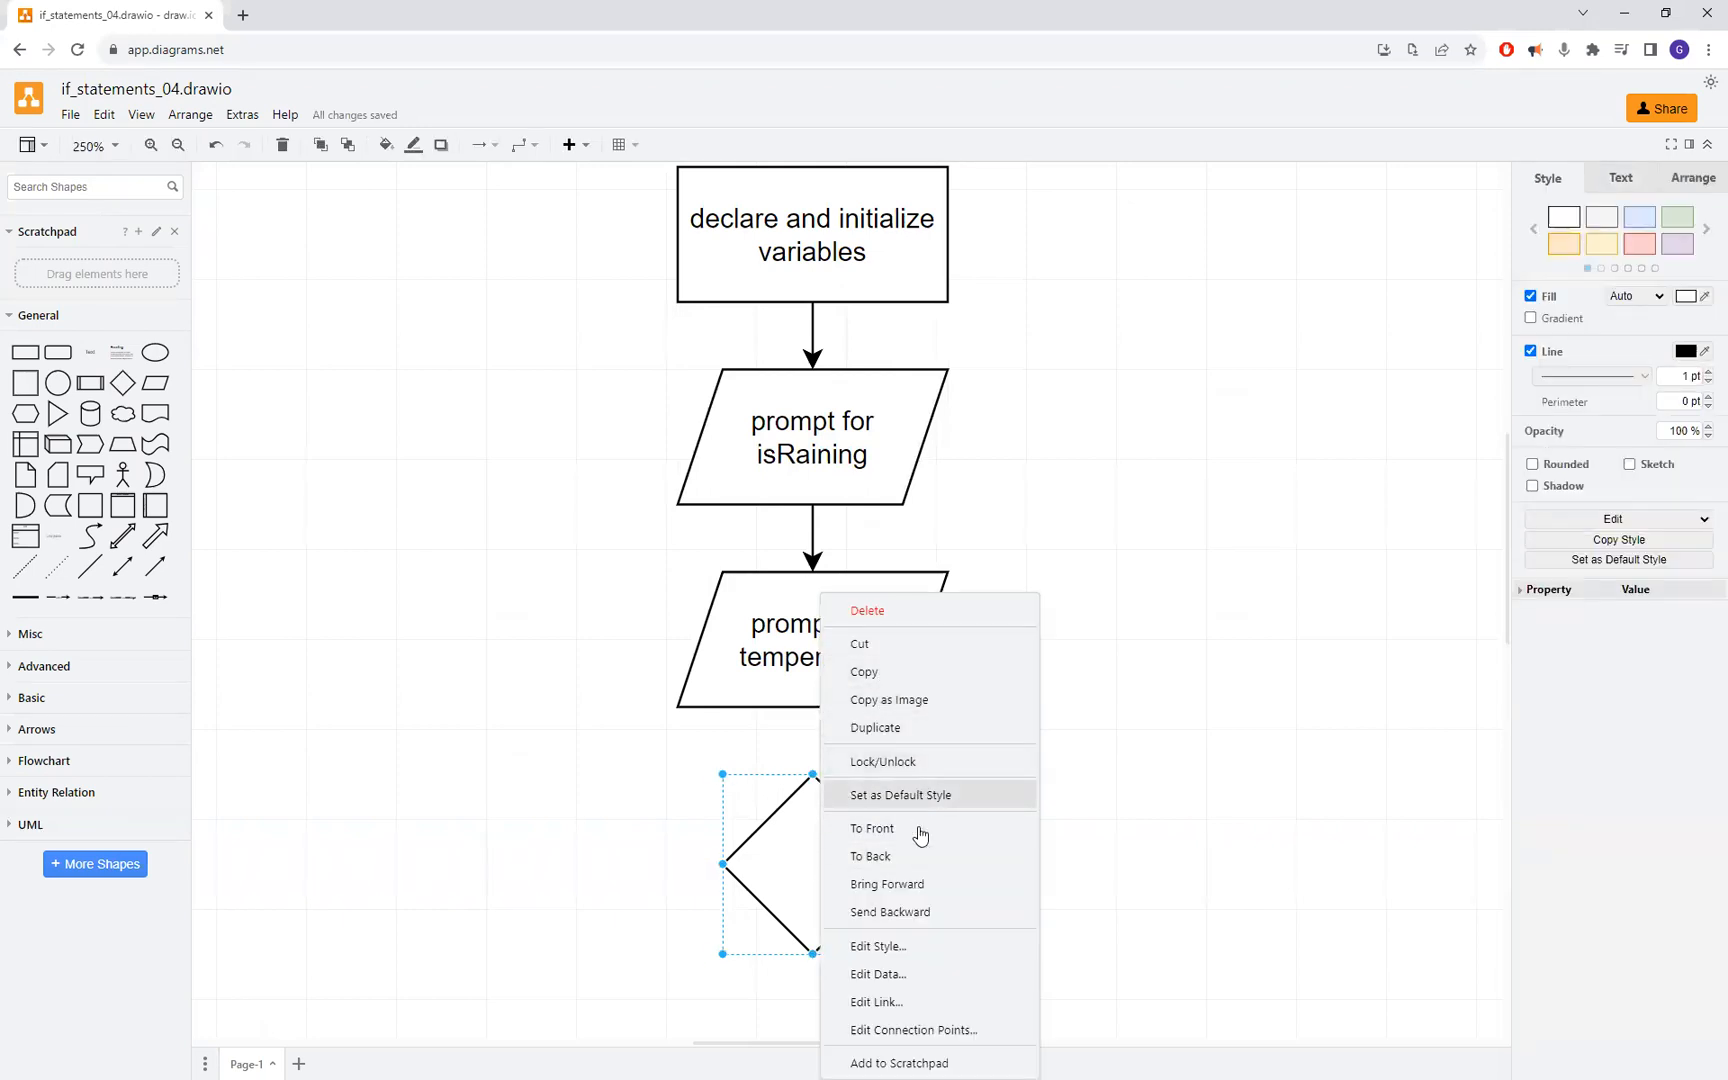
left_click(804, 870)
double_click(818, 857)
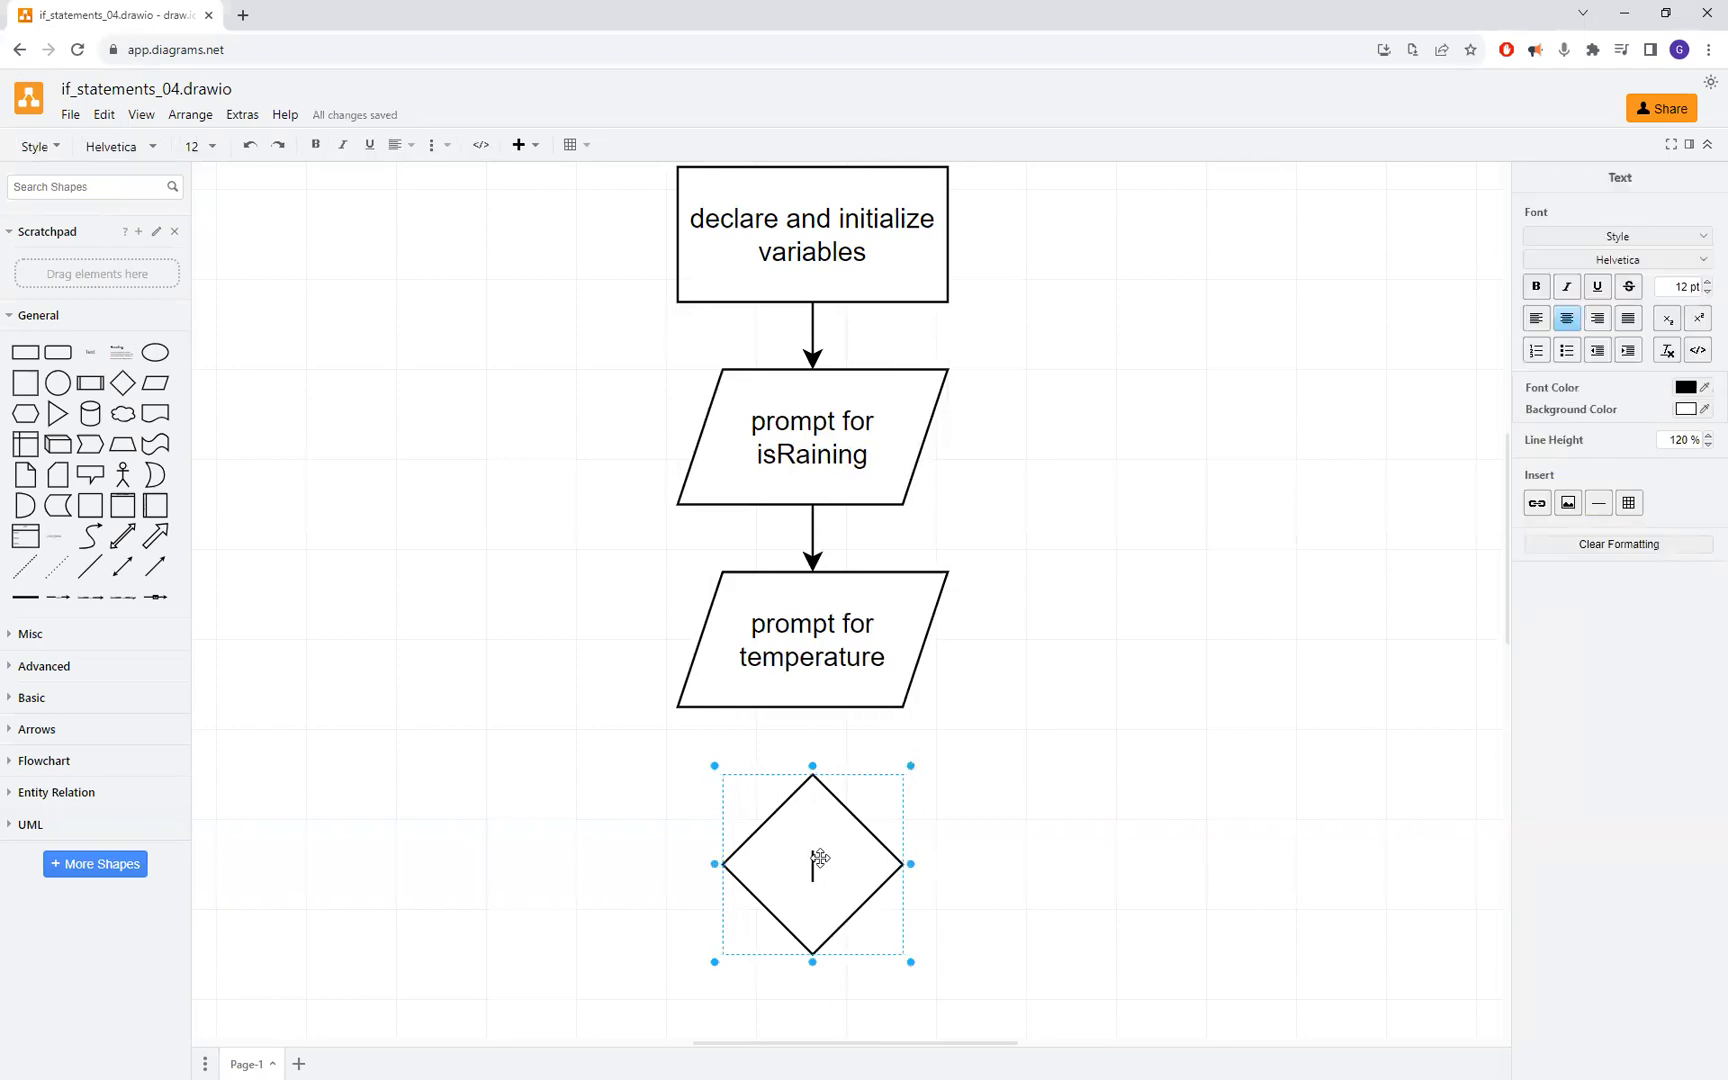
type("isRaining == 0")
key("Left")
key("Left")
key("Left")
key("Left")
key("Return")
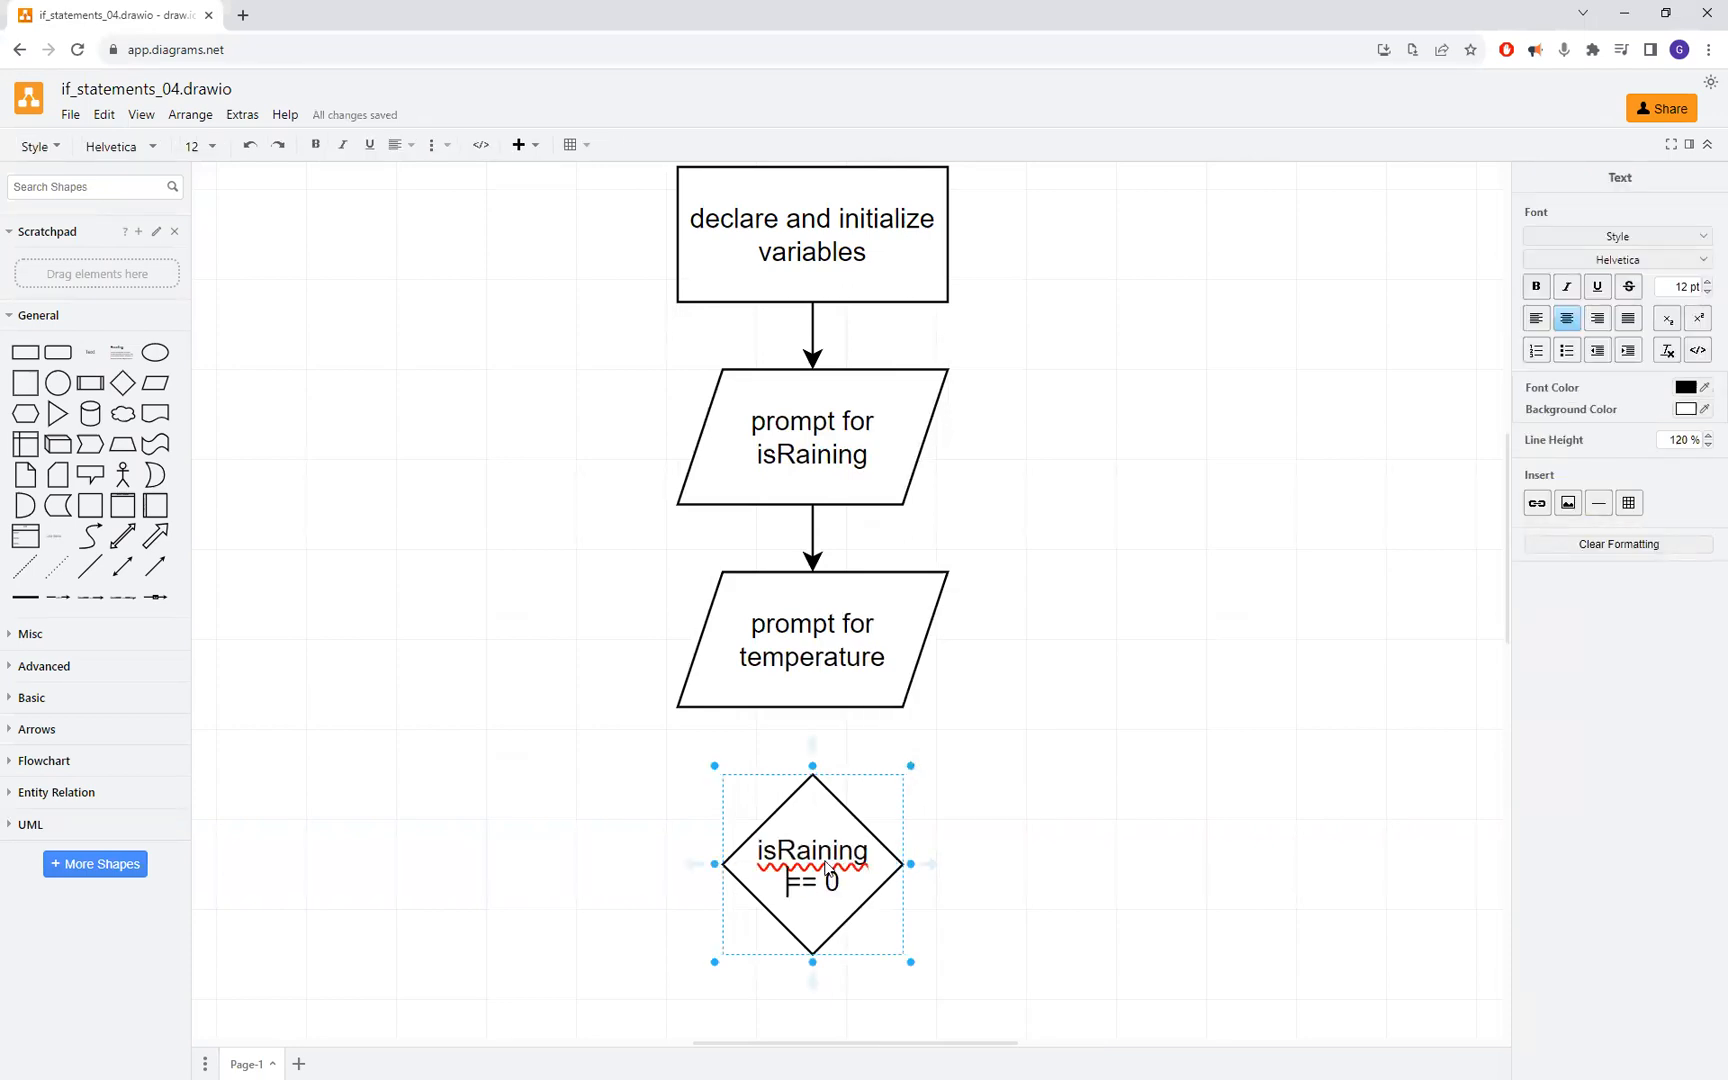
left_click(985, 860)
Step: Connect the temperature prompt to the isRaining diamond, and draw a free-ended horizontal arrow outward from the diamond's right corner
scroll(985, 860, "down", 1)
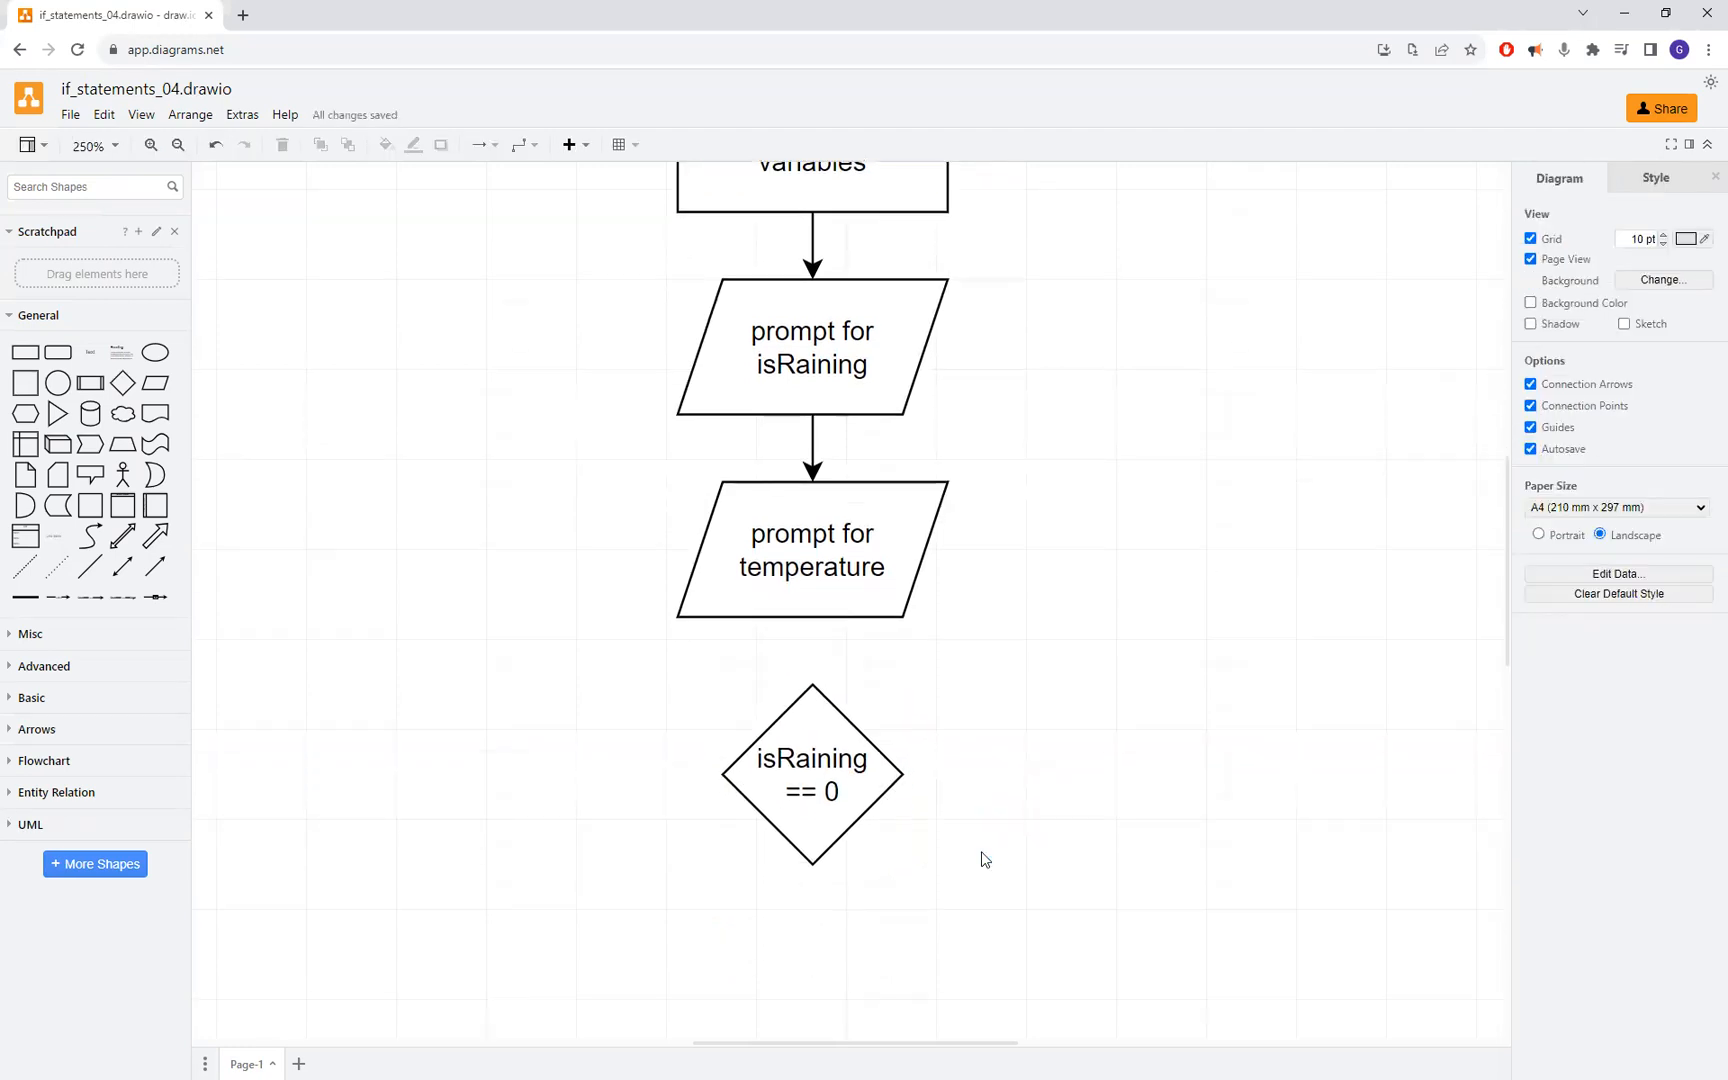
left_click_drag(813, 618, 813, 685)
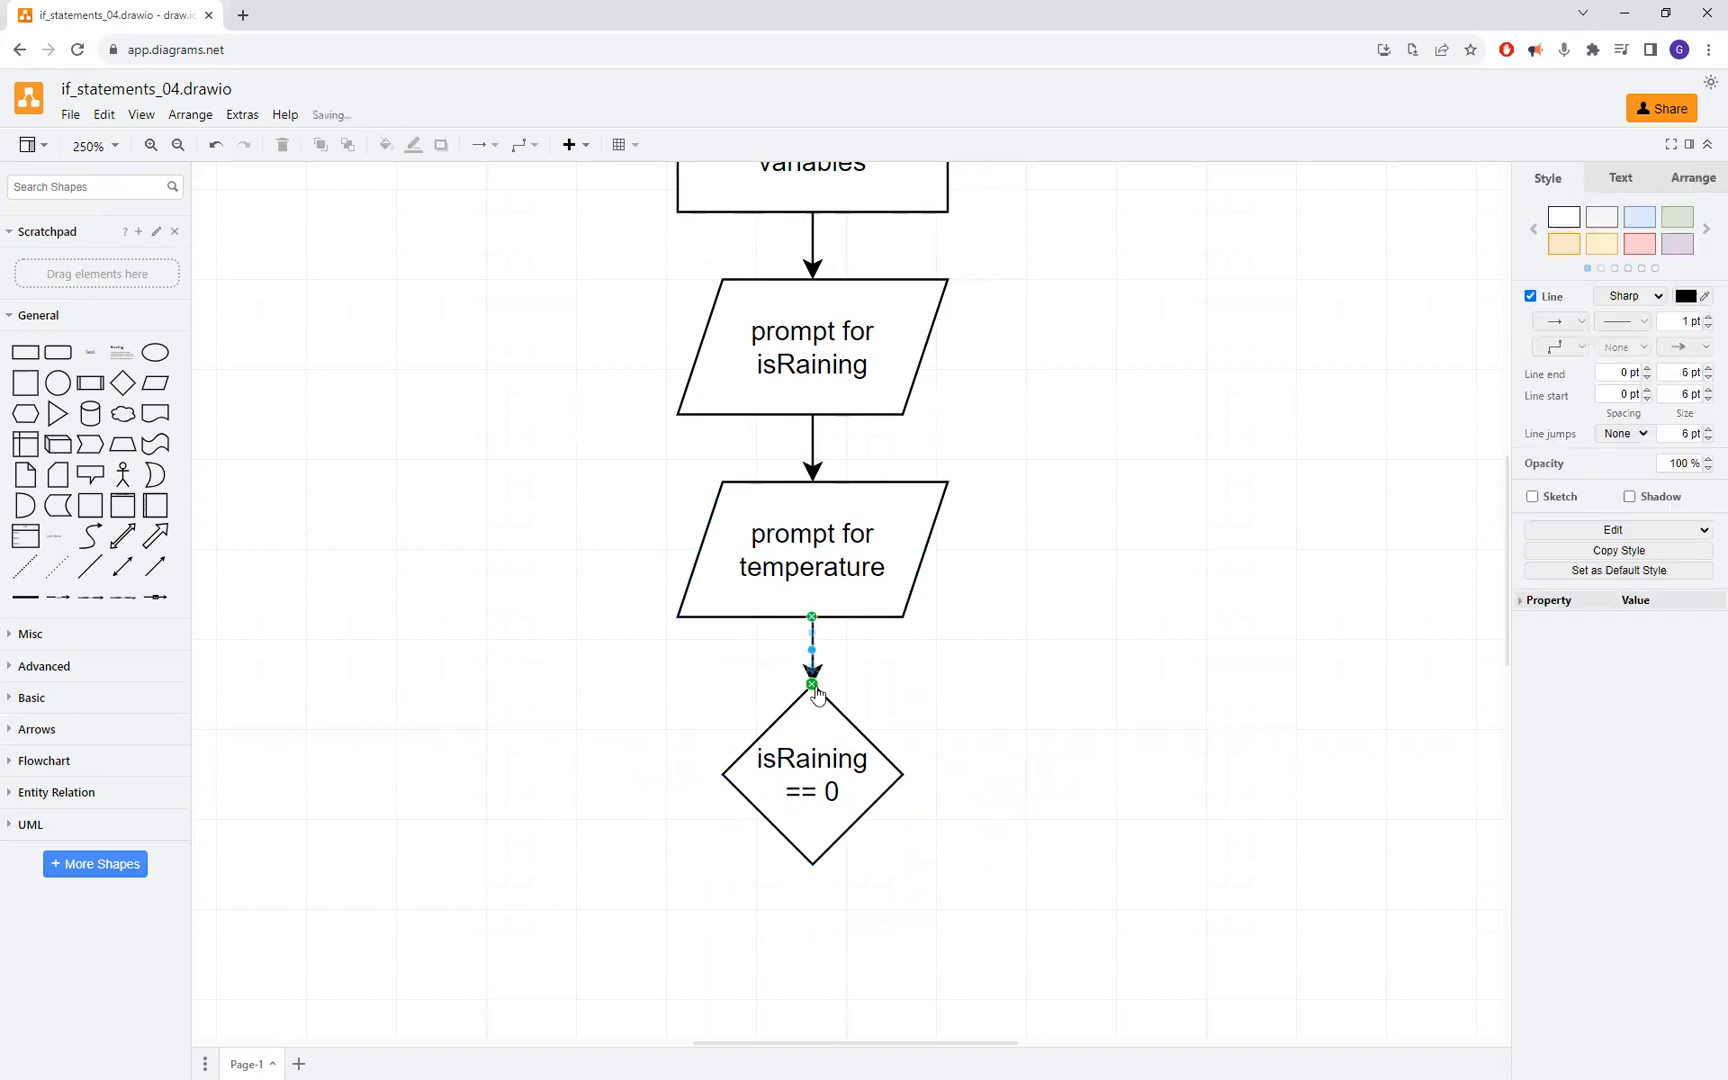
left_click(993, 745)
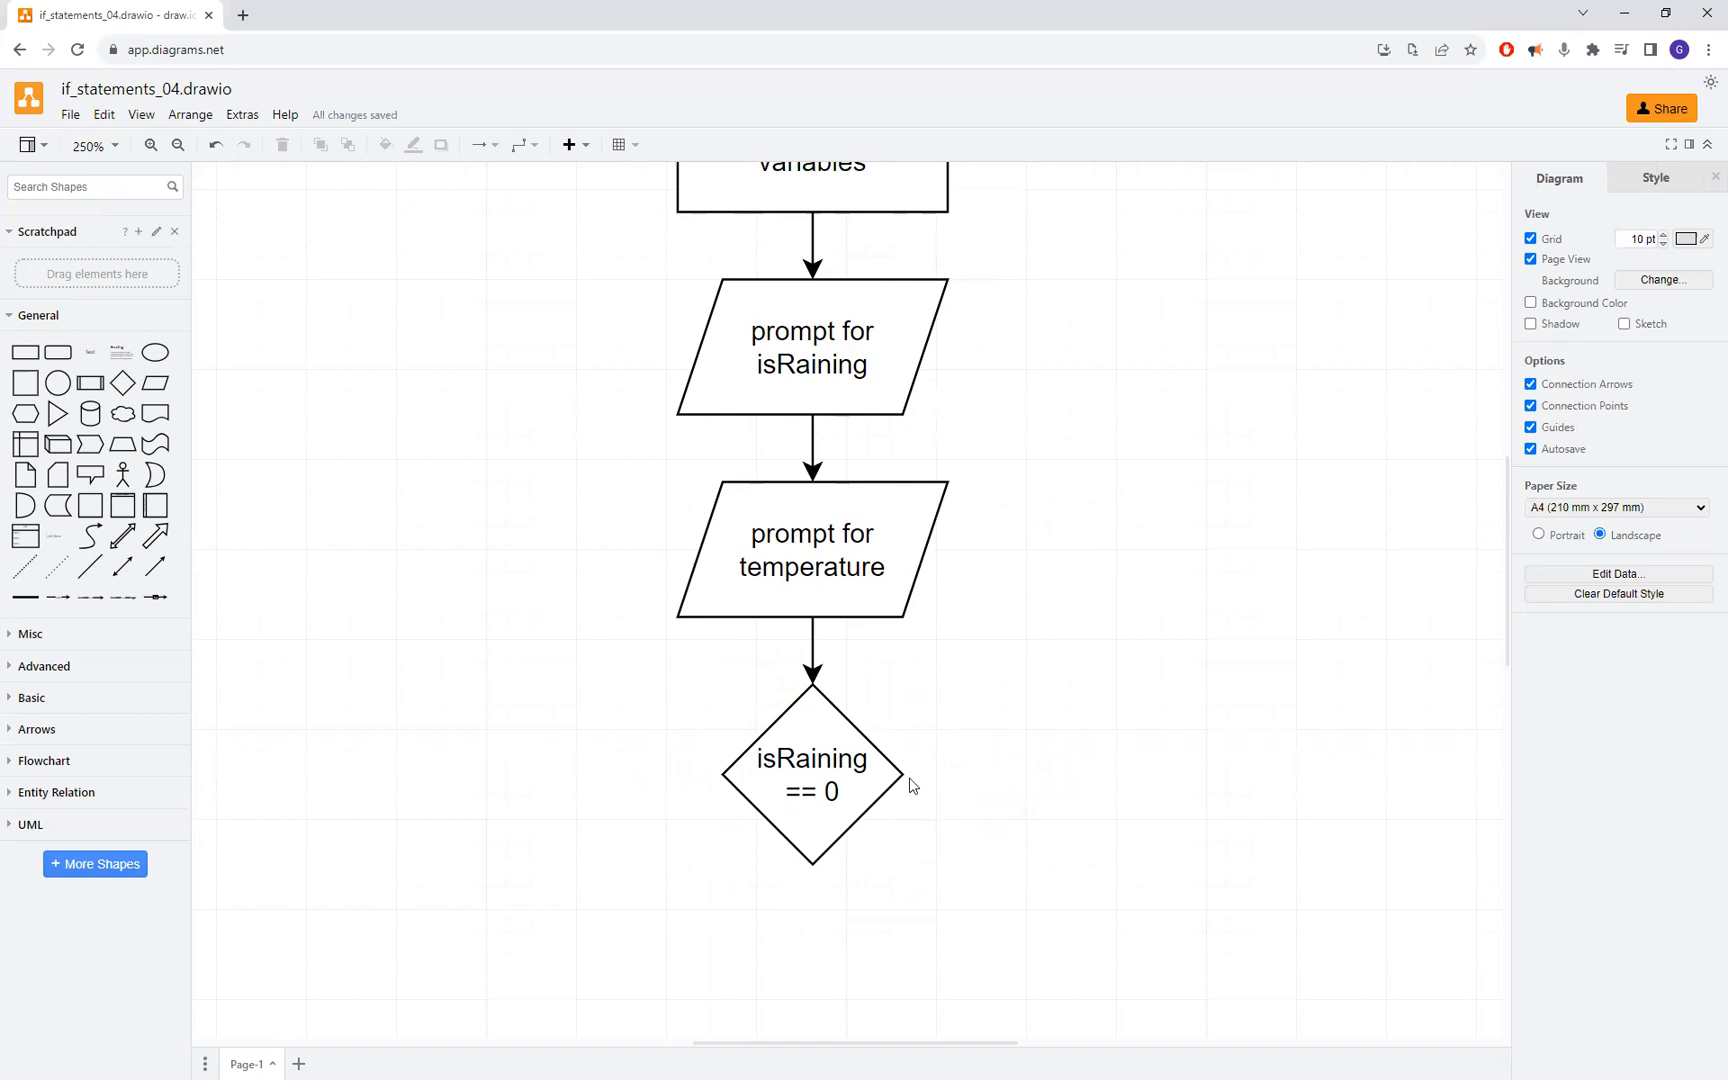
left_click_drag(903, 775, 1112, 772)
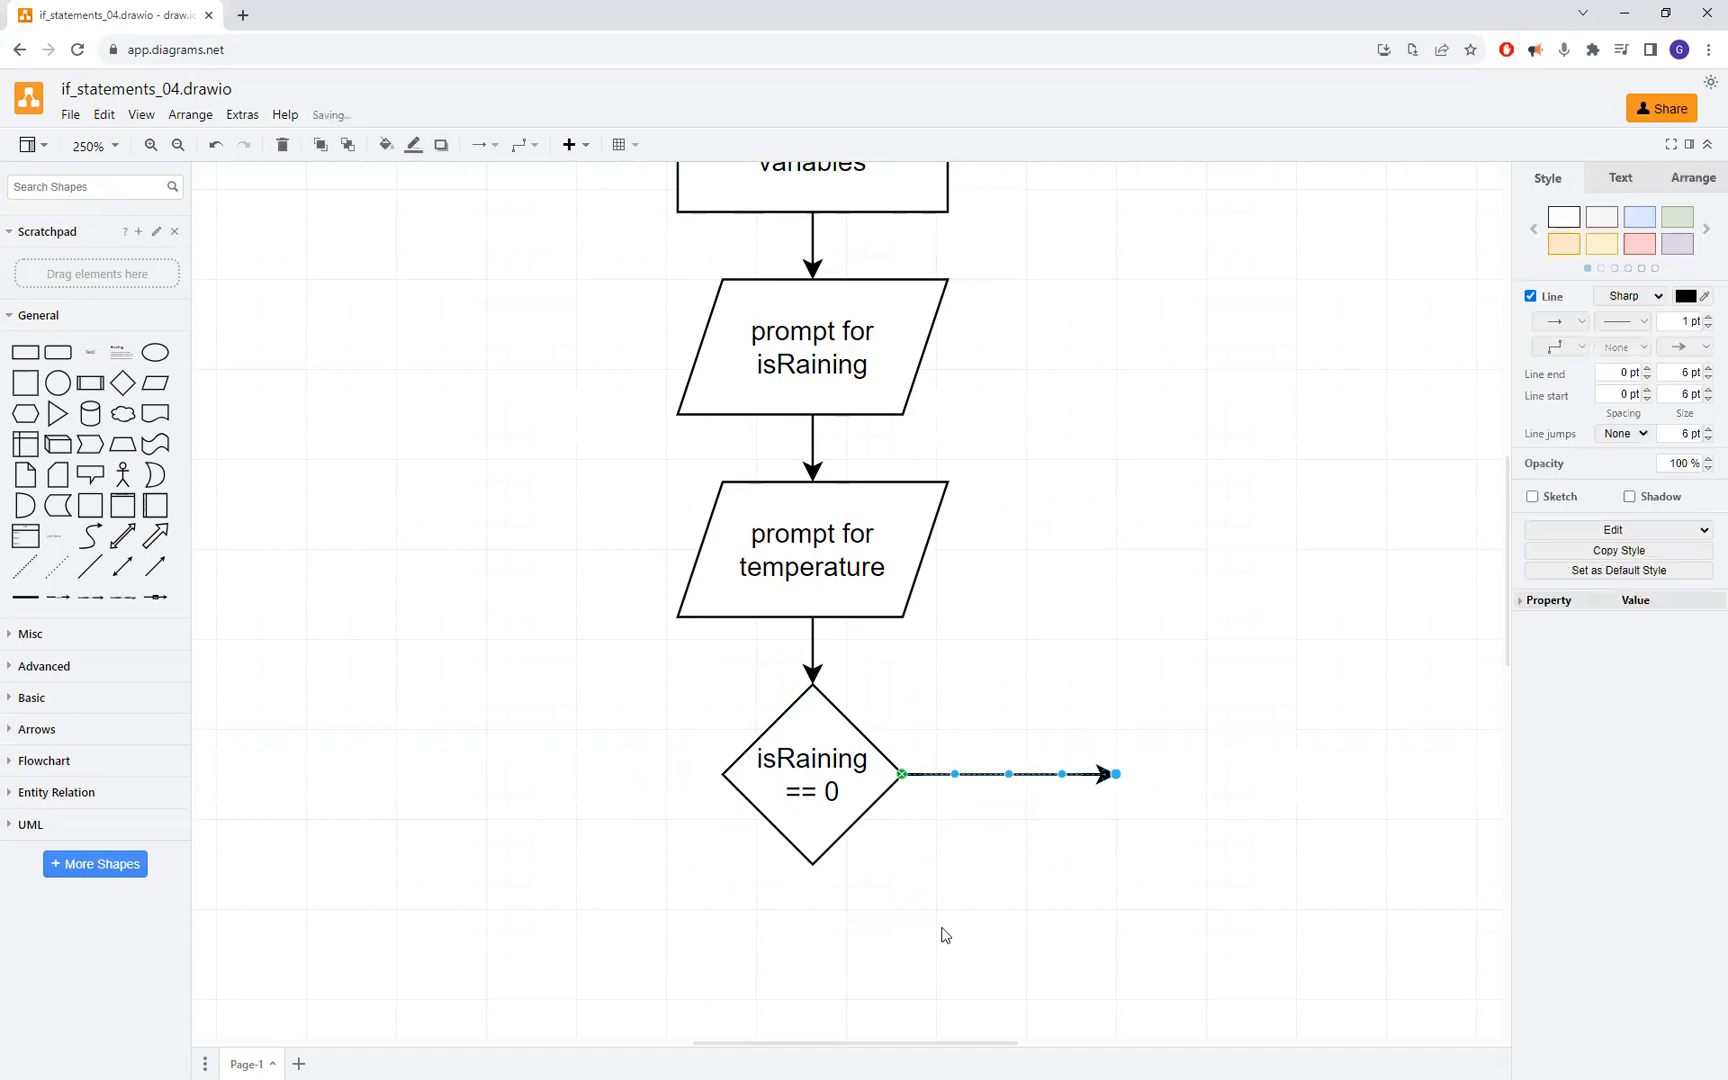
Step: Draw a free-ended vertical arrow downward from the bottom corner of the "isRaining == 0" diamond, lengthening it to leave room for the branch
scroll(941, 930, "down", 3)
mouse_move(816, 607)
left_click_drag(816, 607, 813, 730)
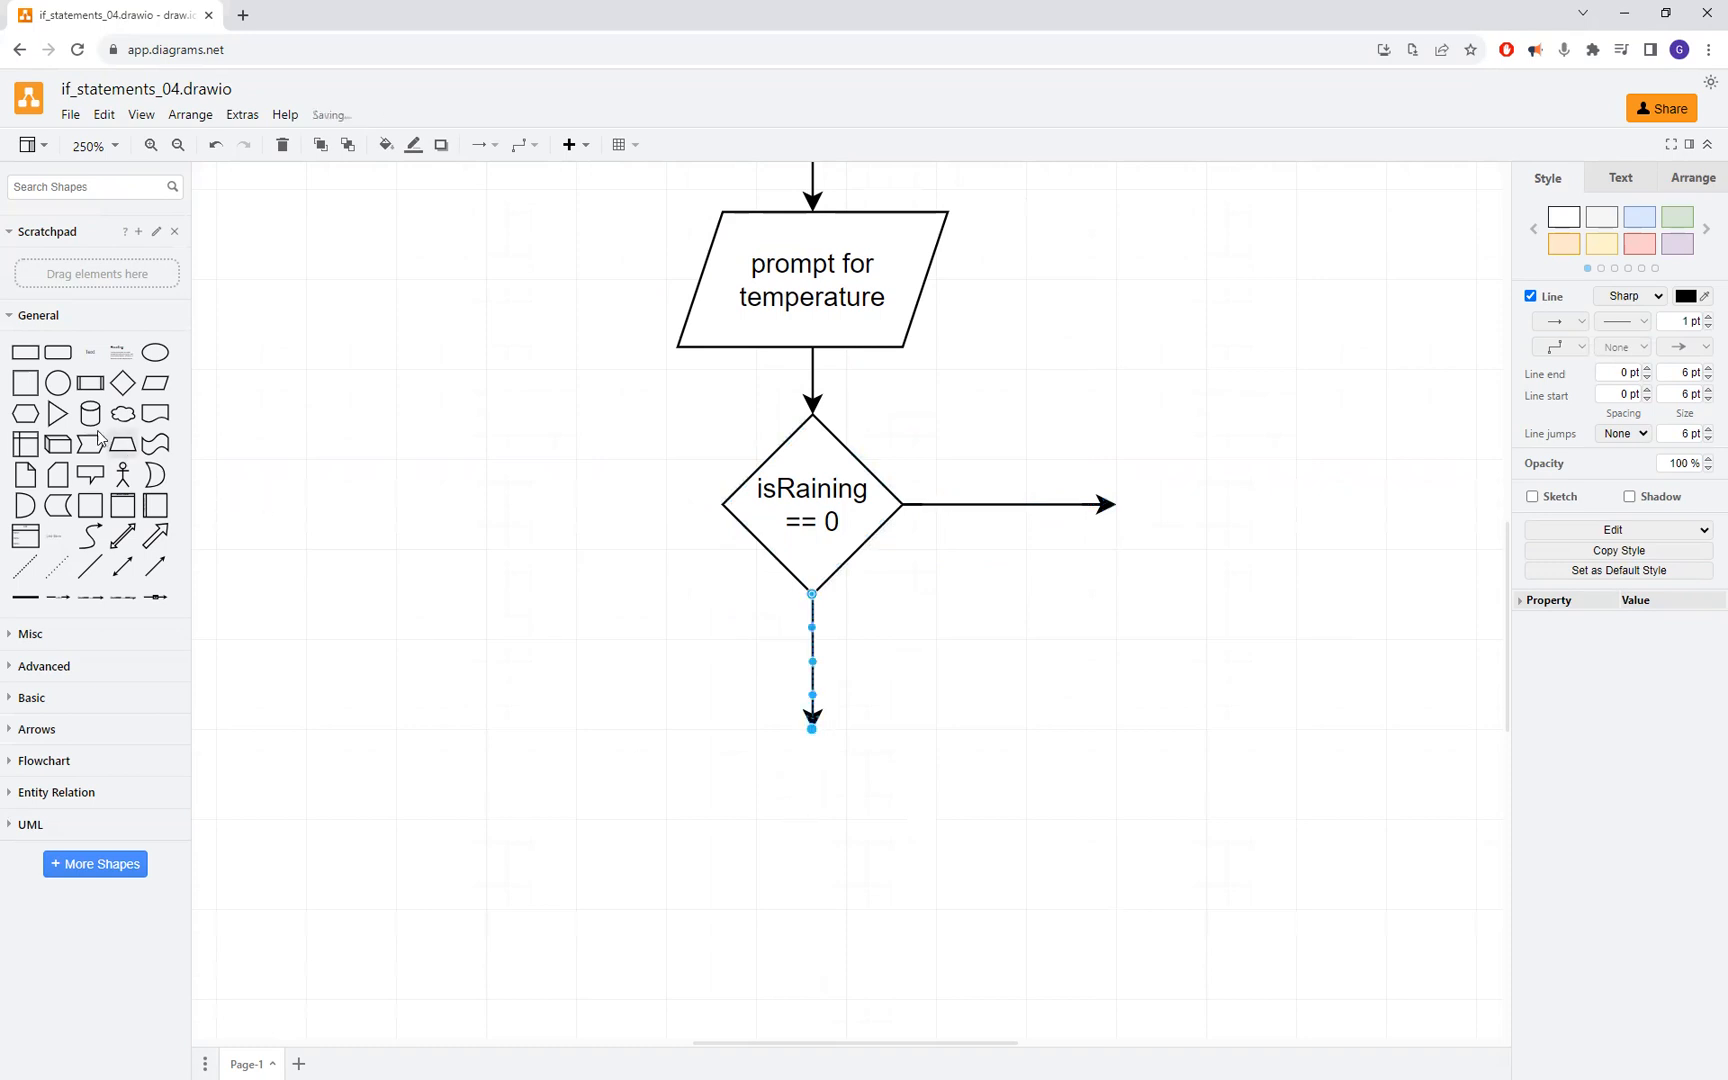
left_click_drag(812, 731, 813, 822)
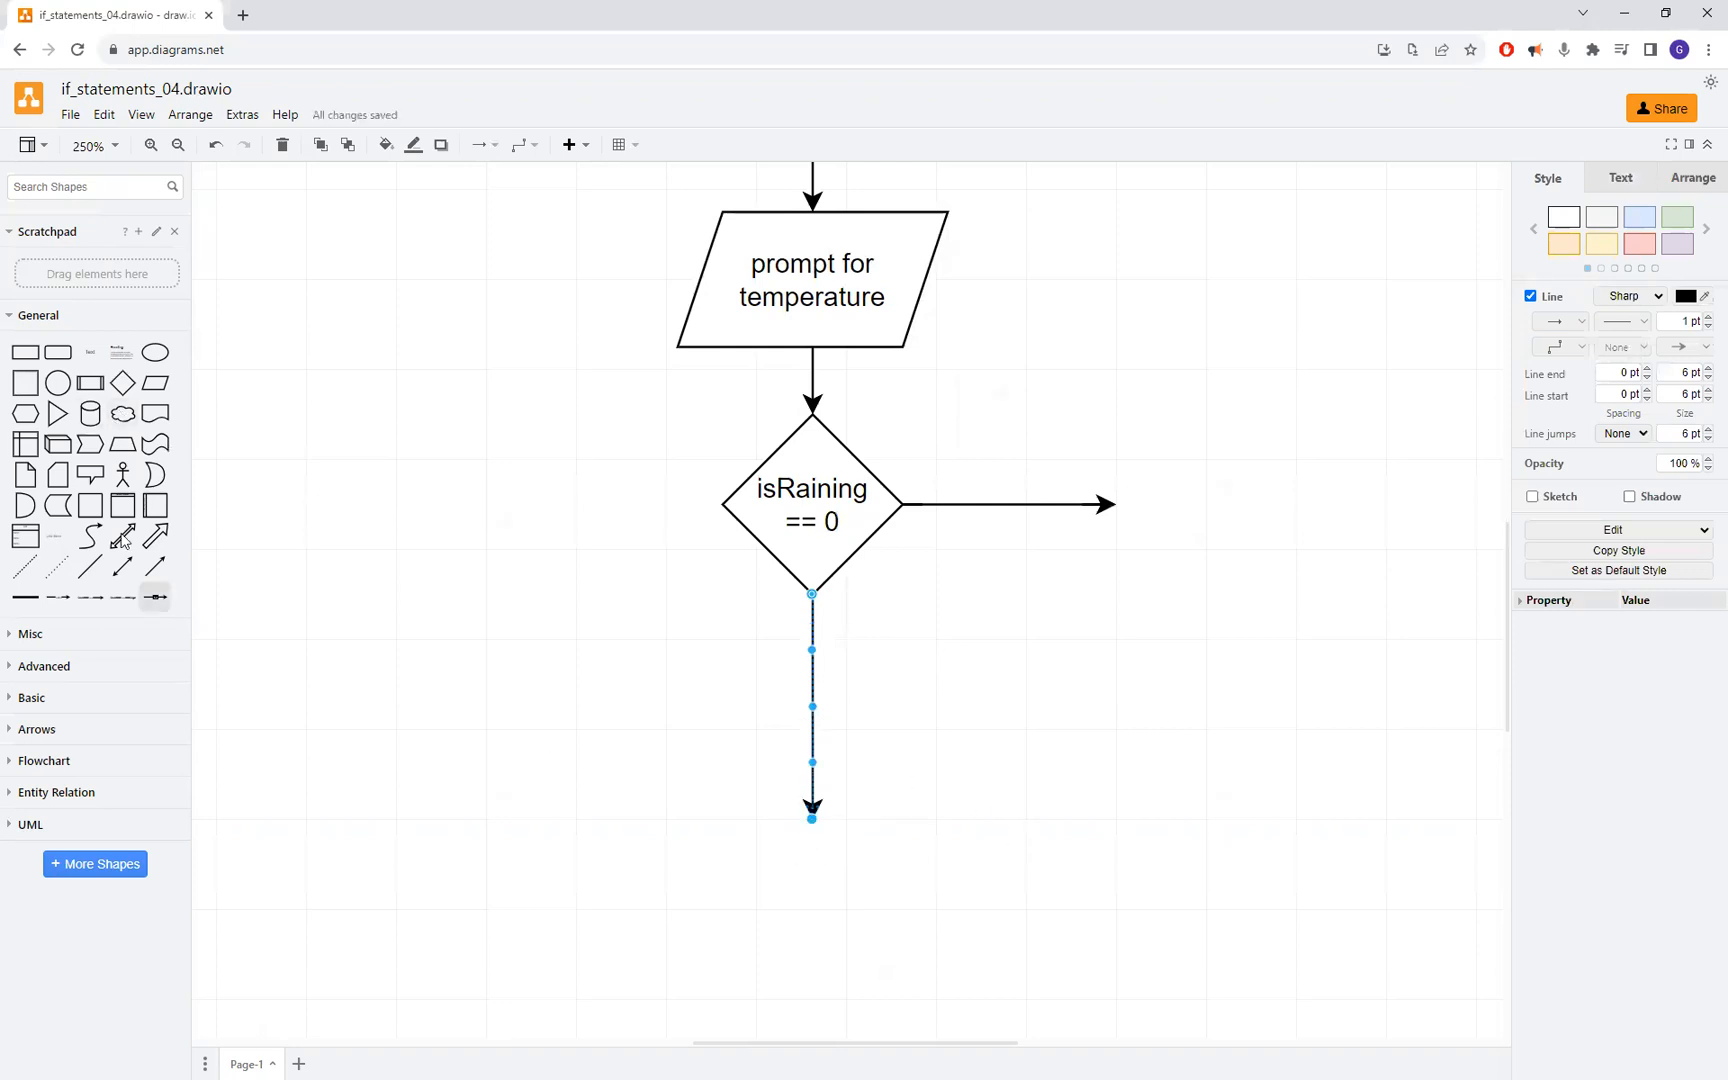
Step: Switch to NetBeans and copy the else-if condition "isRaining == 1" from the code
key("alt+Tab")
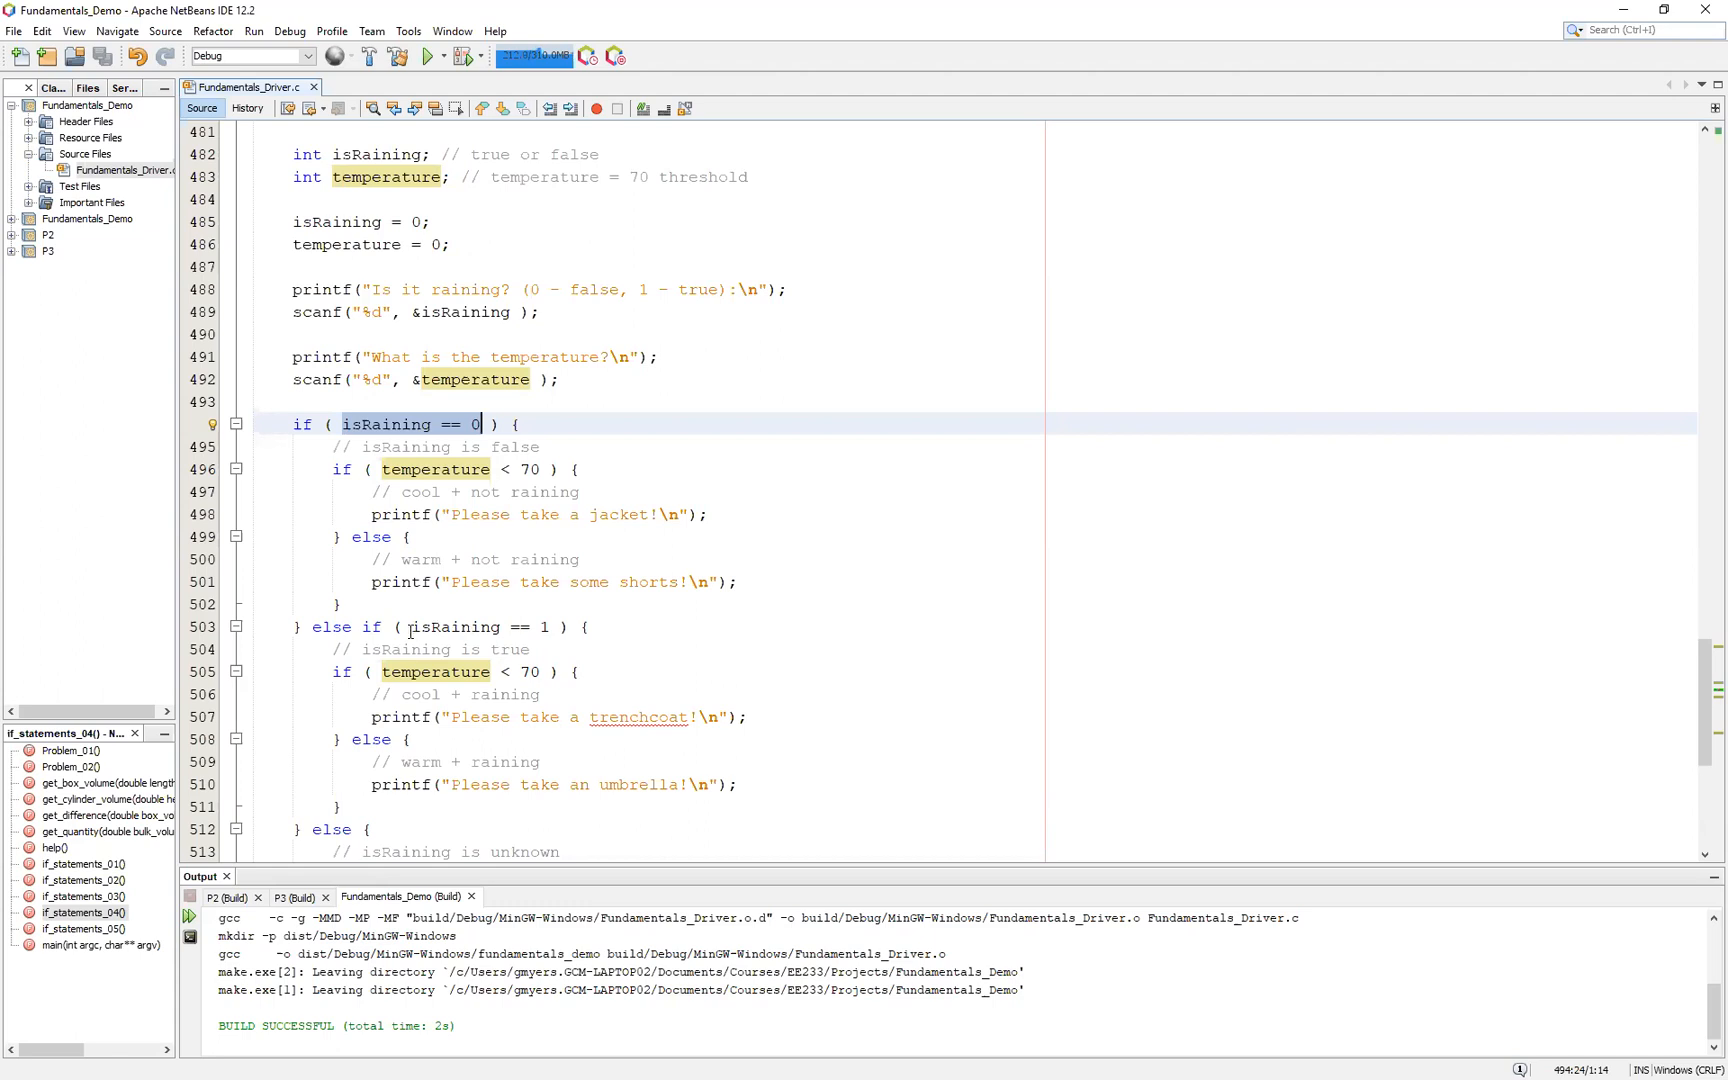
left_click_drag(412, 627, 550, 628)
right_click(531, 629)
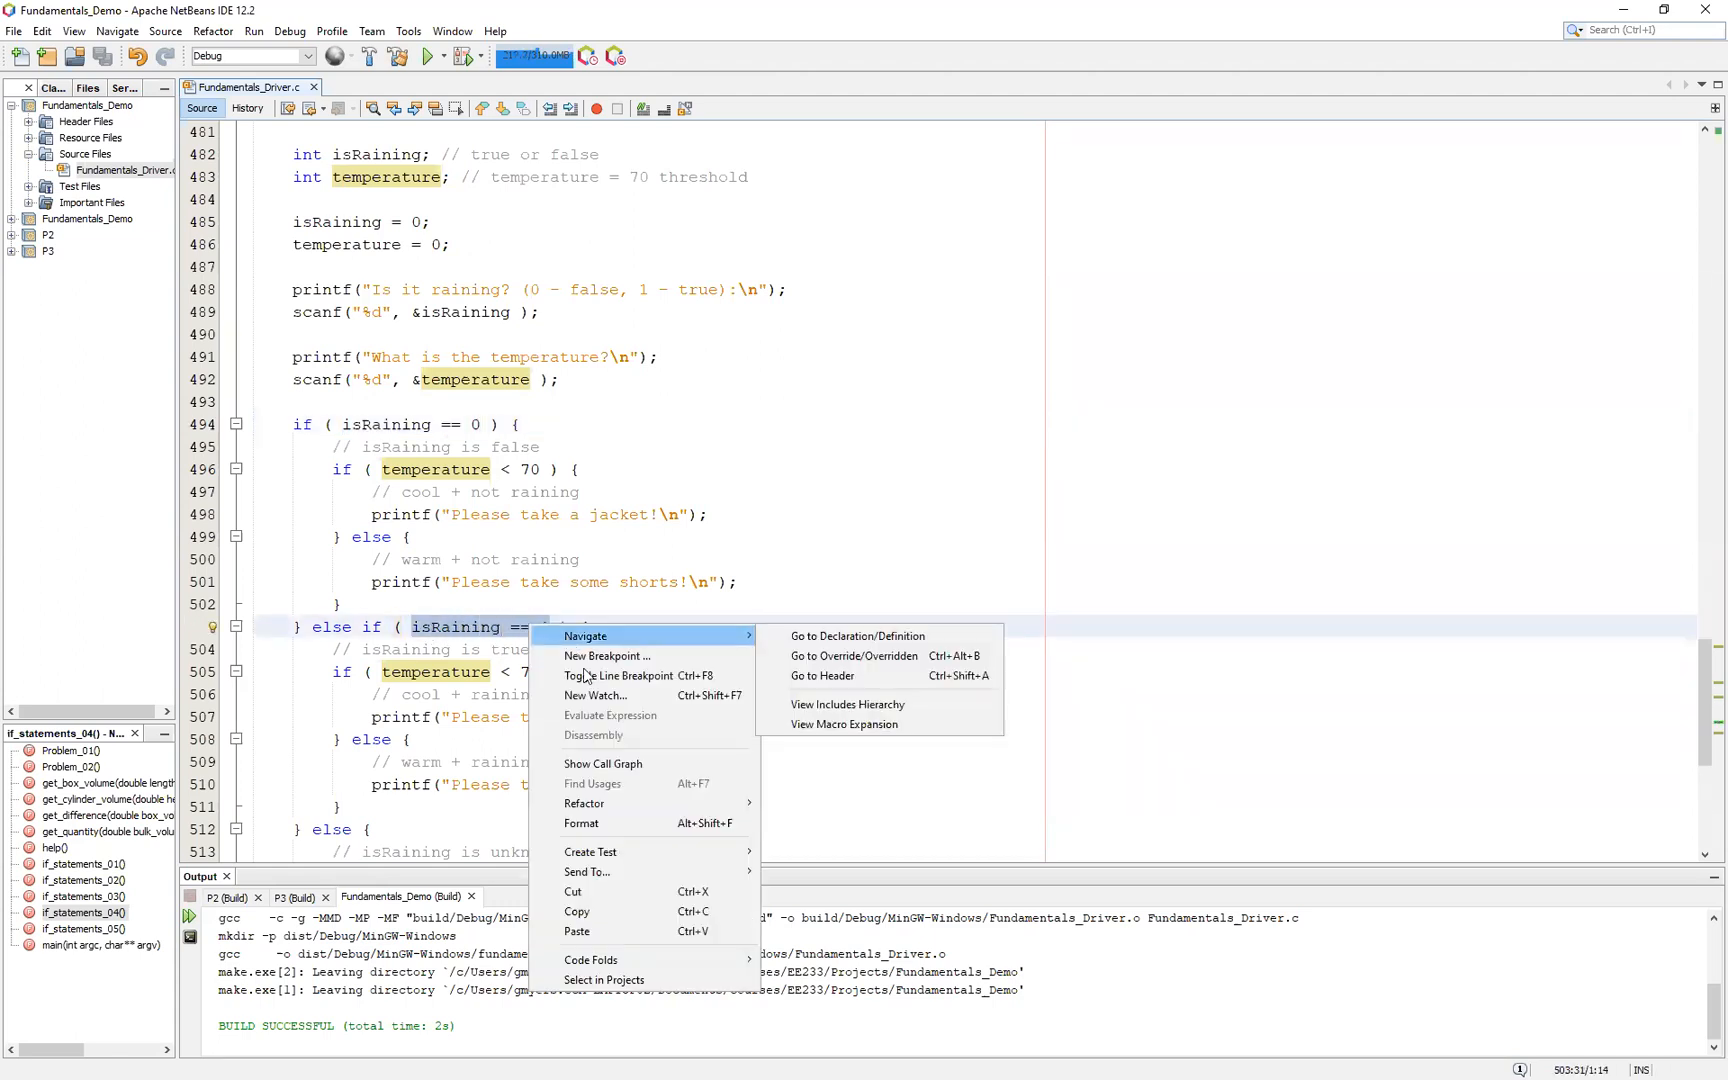
left_click(615, 919)
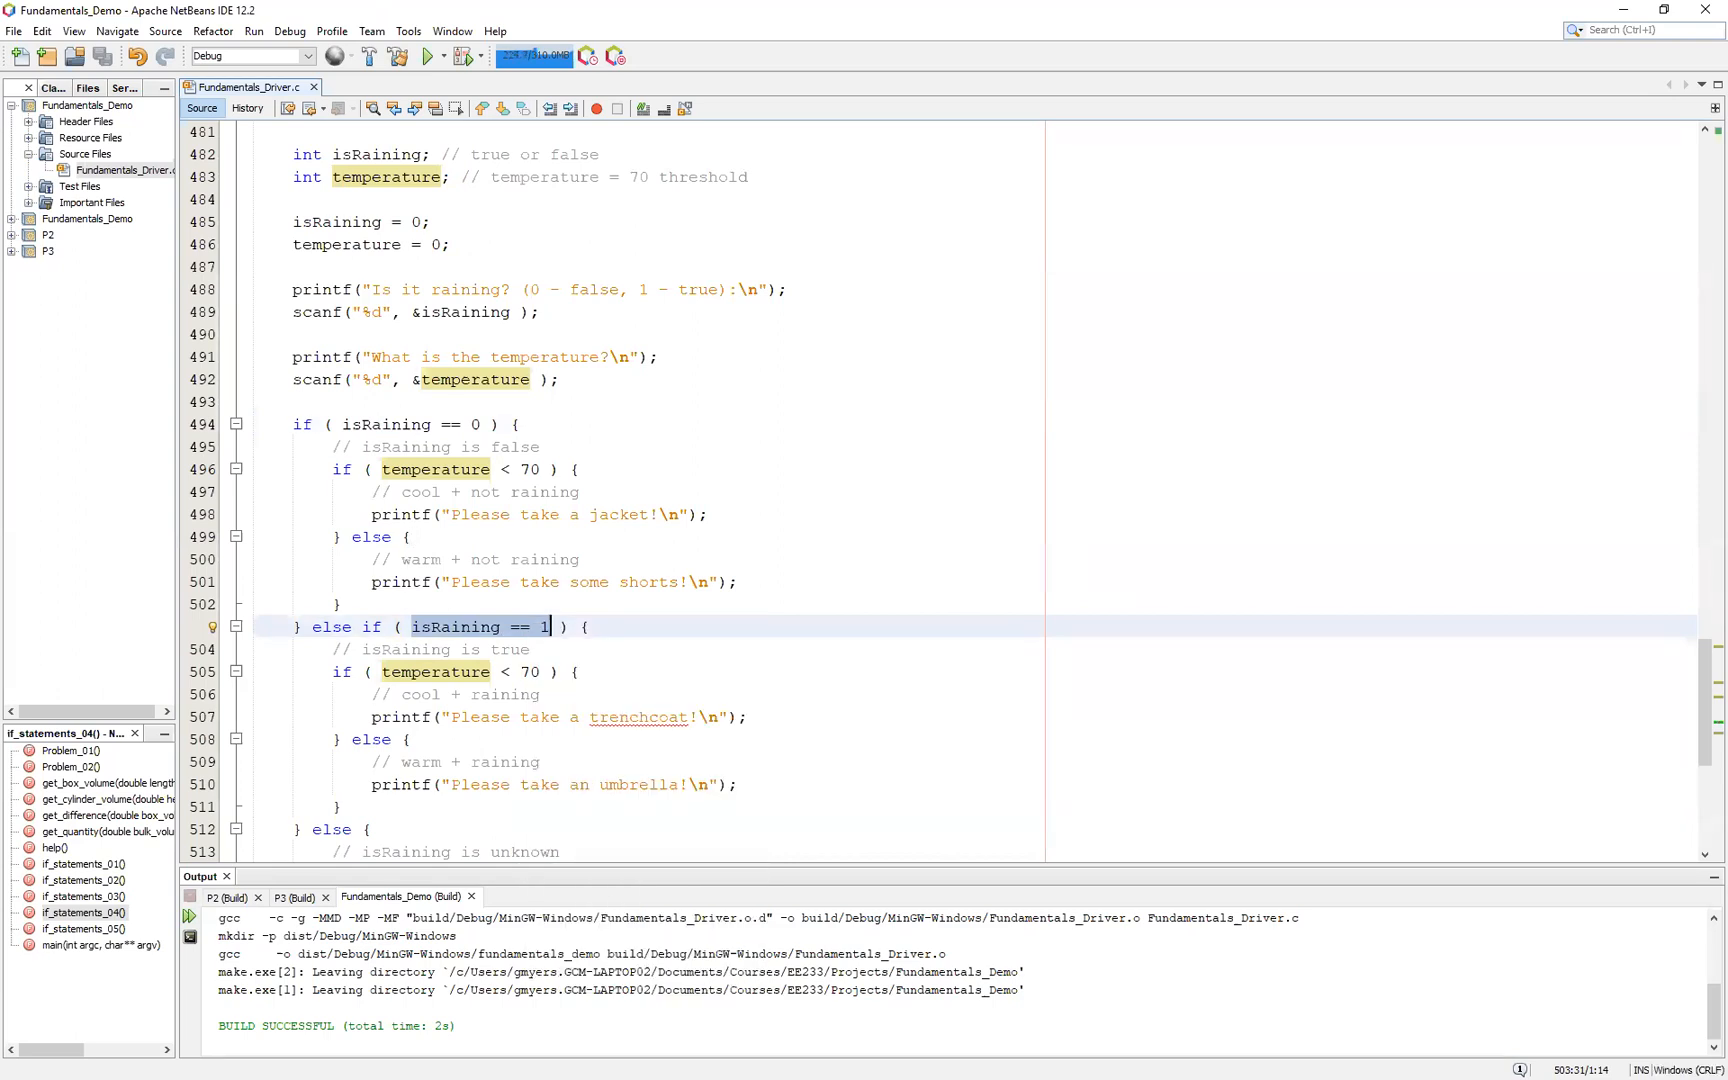
Step: Return to the draw.io flowchart and place a second diamond at the end of the downward arrow, centred below the "isRaining == 0" diamond
key("alt+Tab")
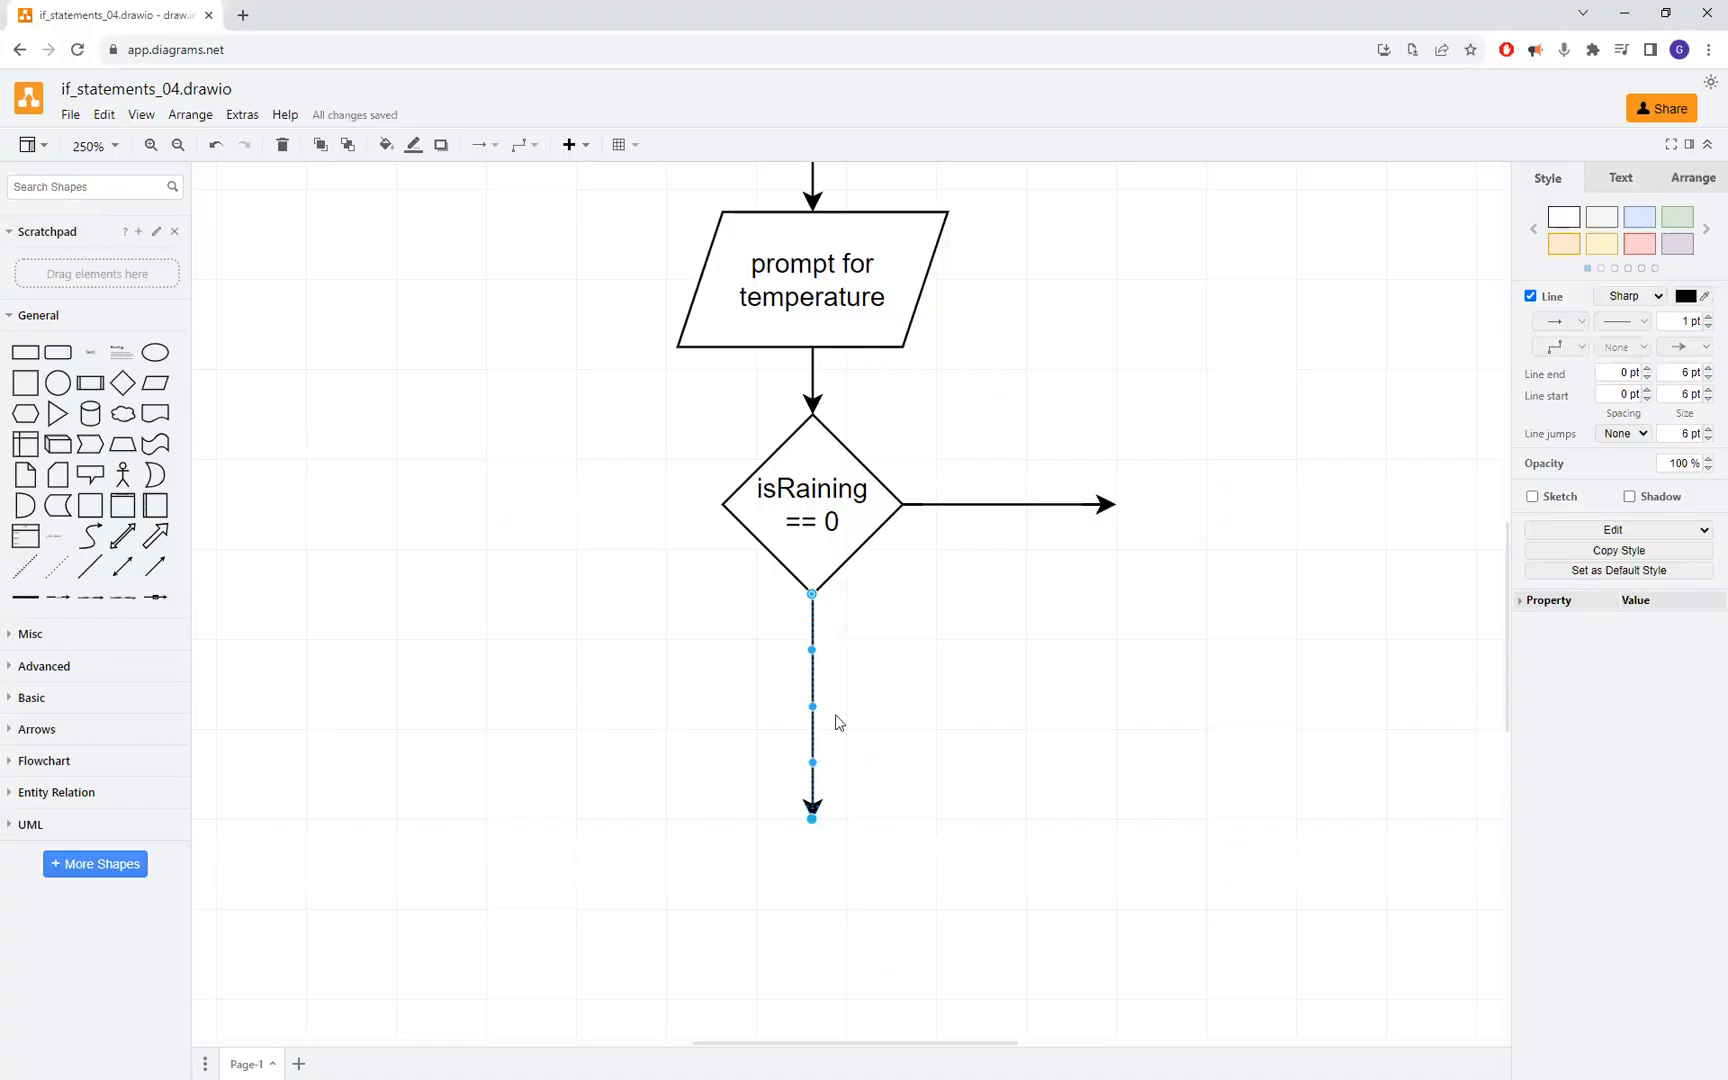
mouse_move(118, 398)
left_click_drag(118, 398, 714, 825)
left_click(1030, 852)
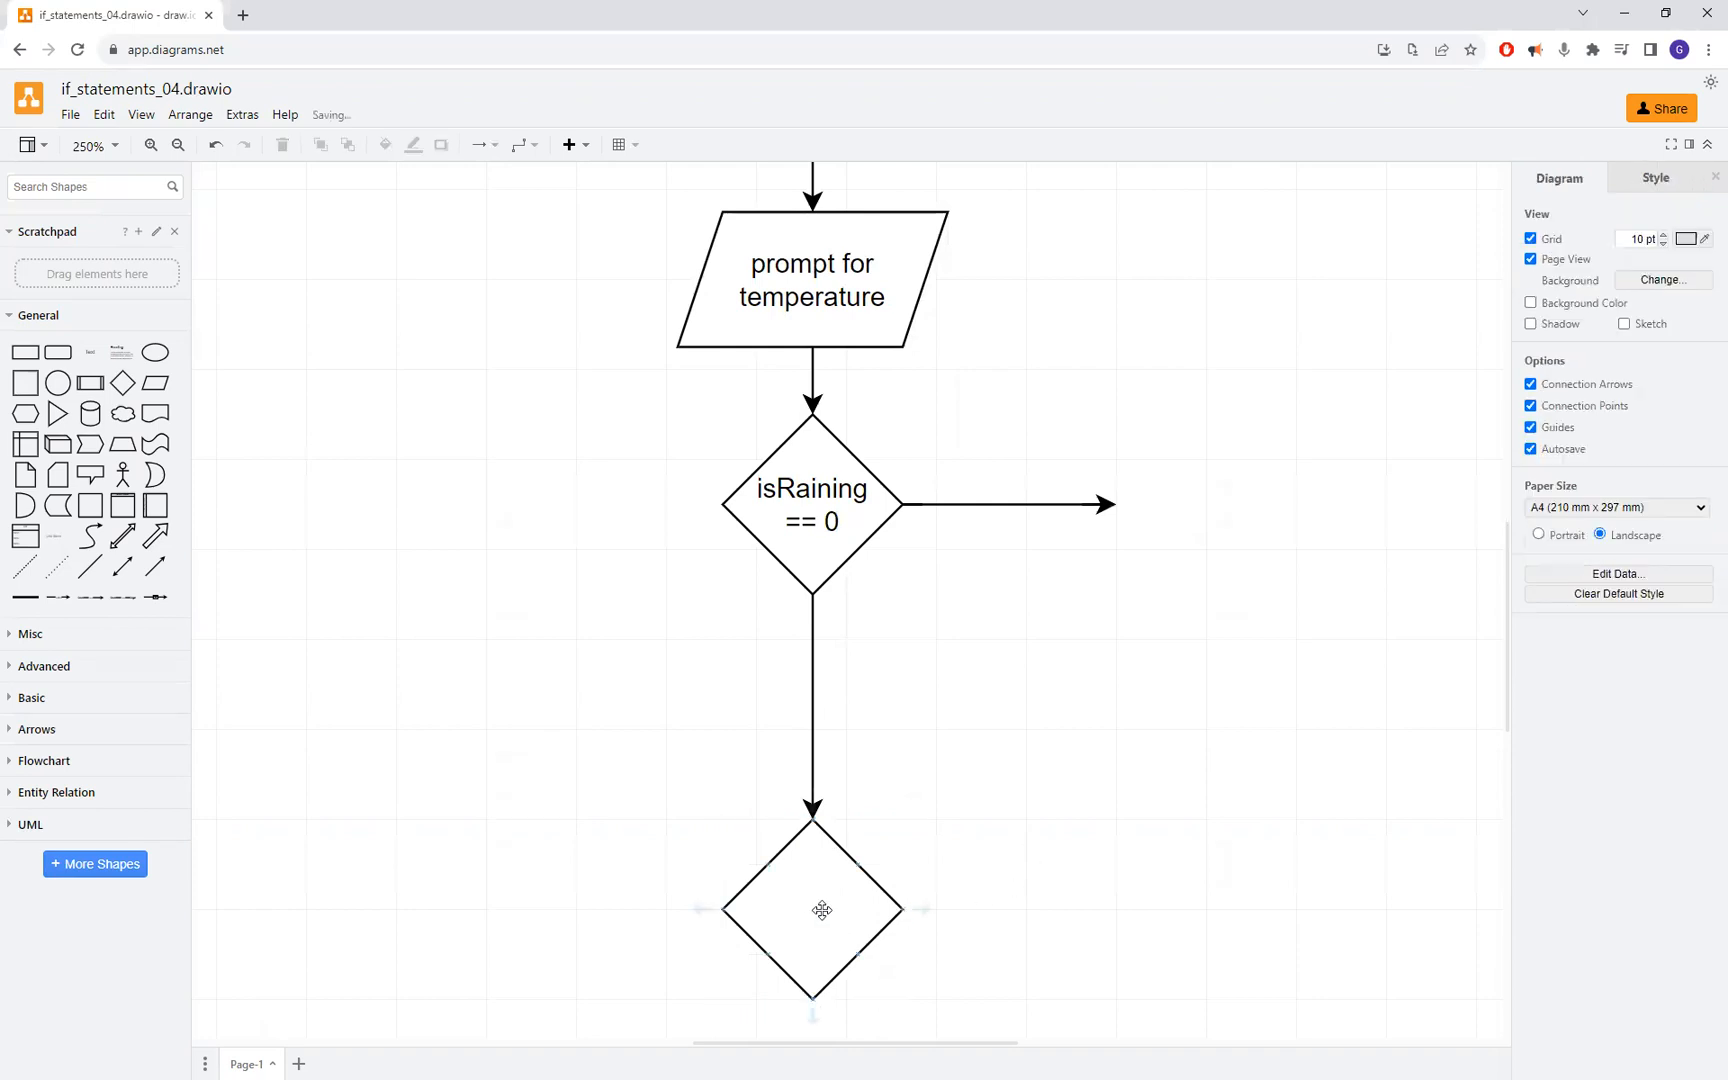
Step: Open the label of the new empty lower diamond for editing
left_click(808, 906)
double_click(808, 906)
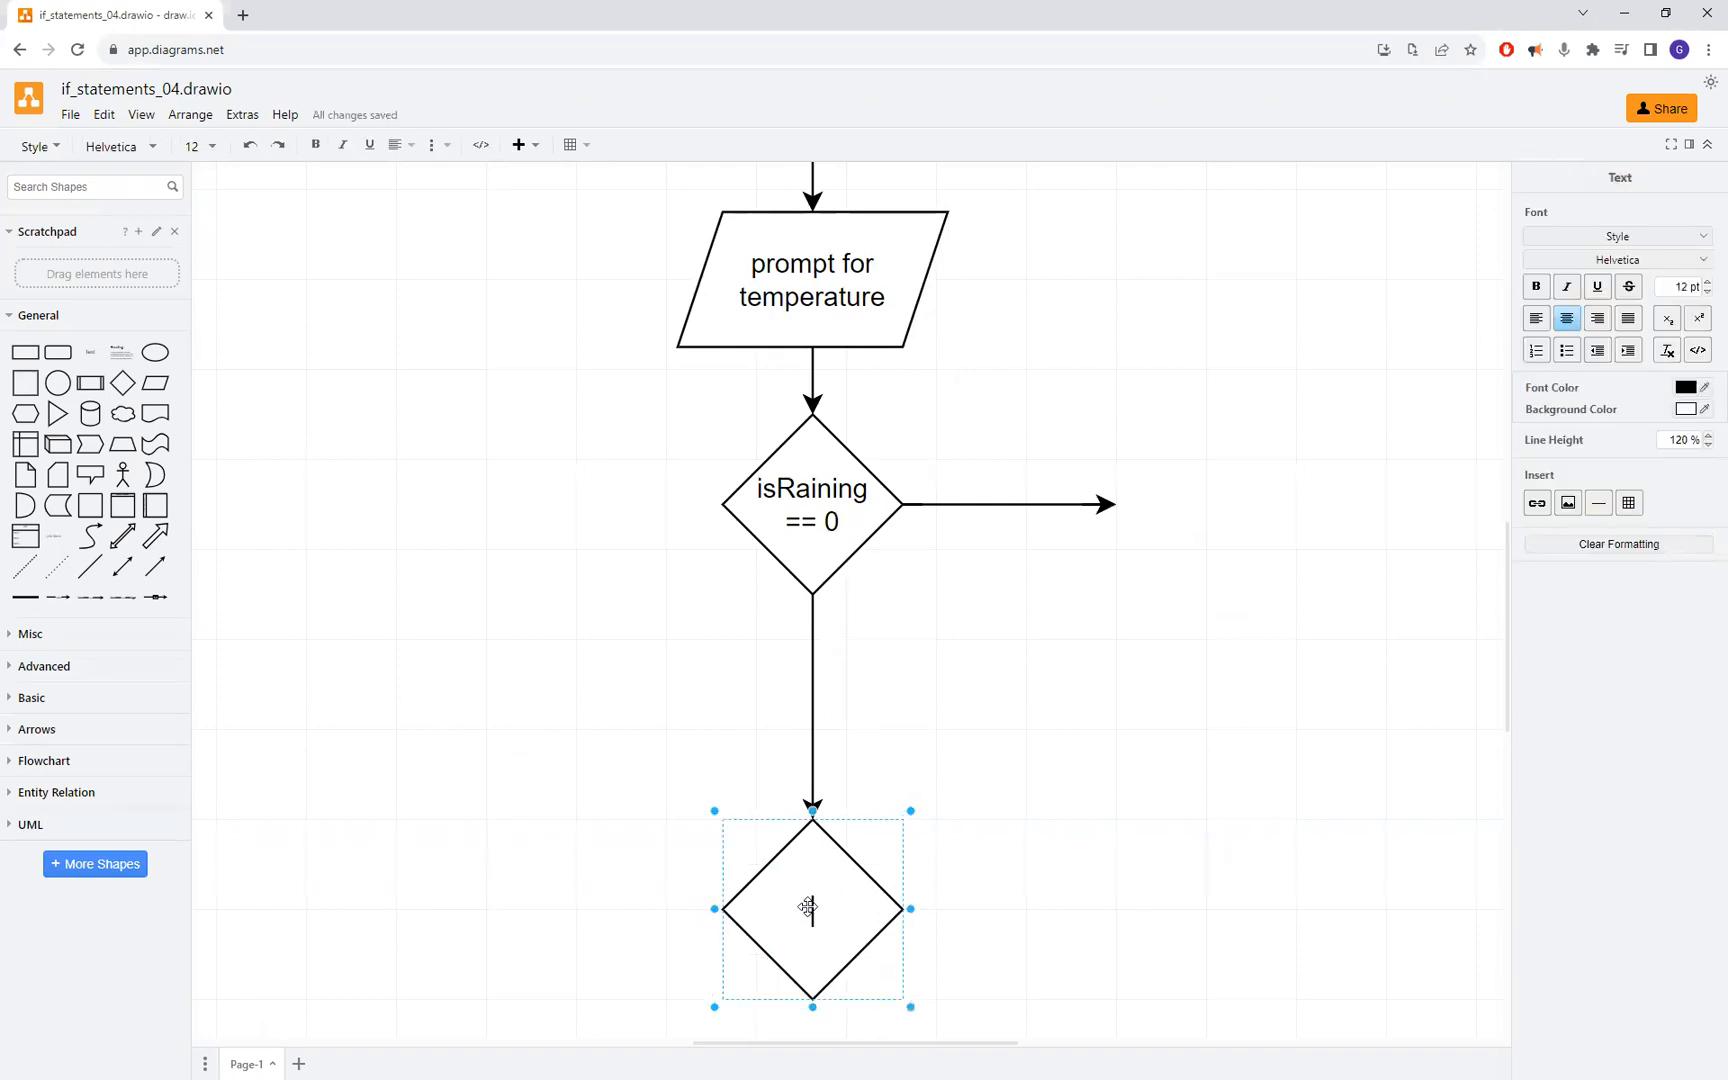